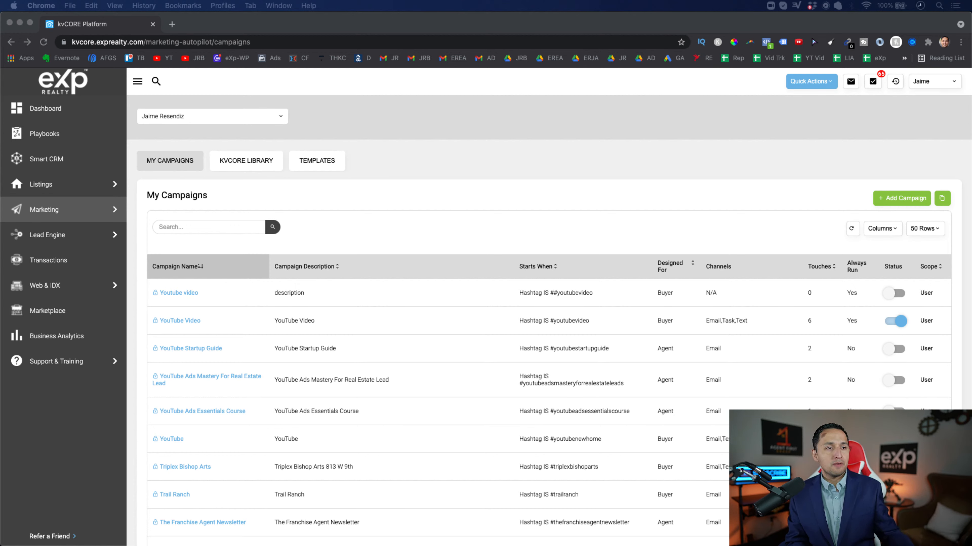
{"action": "key", "text": "ctrl+Up"}
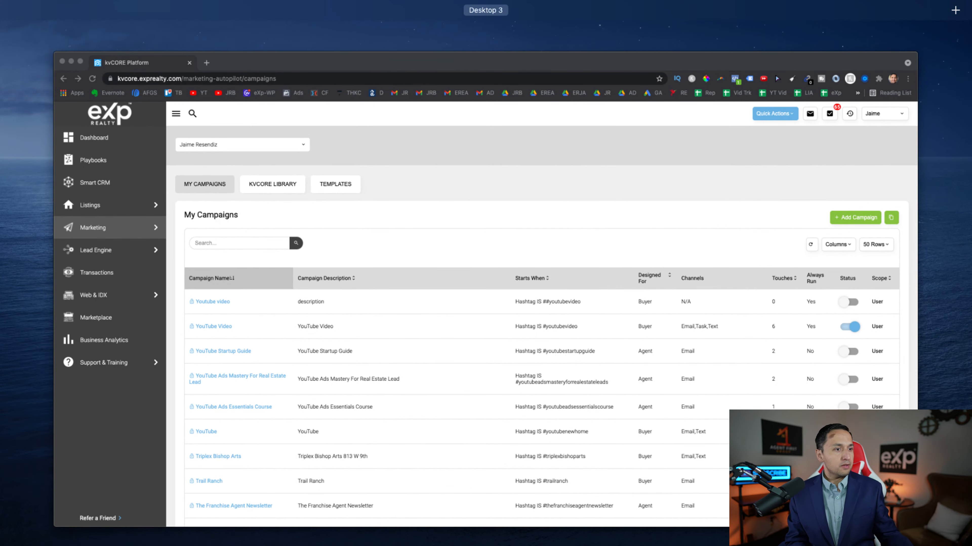
{"action": "key", "text": "ctrl+Up"}
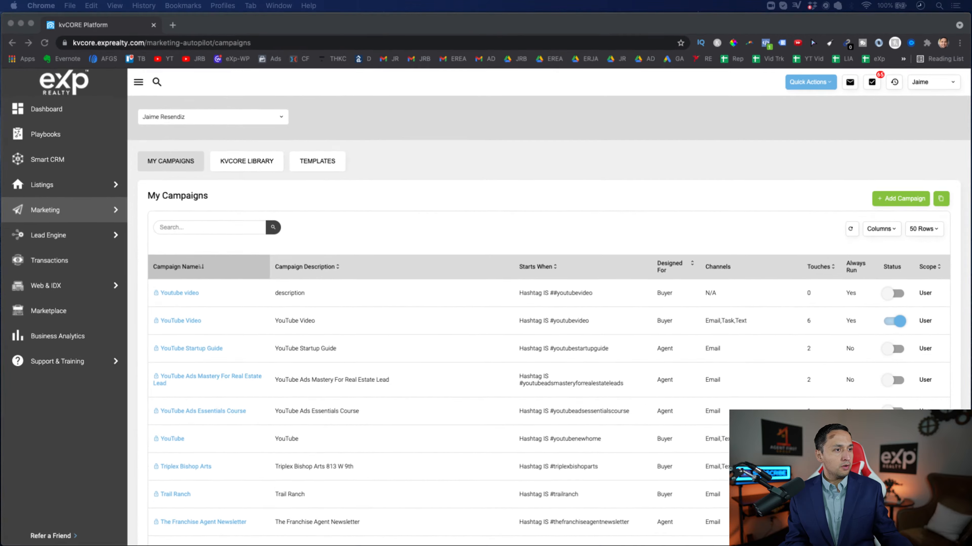
{"action": "key", "text": "ctrl+Up"}
{"action": "key", "text": "ctrl+Up"}
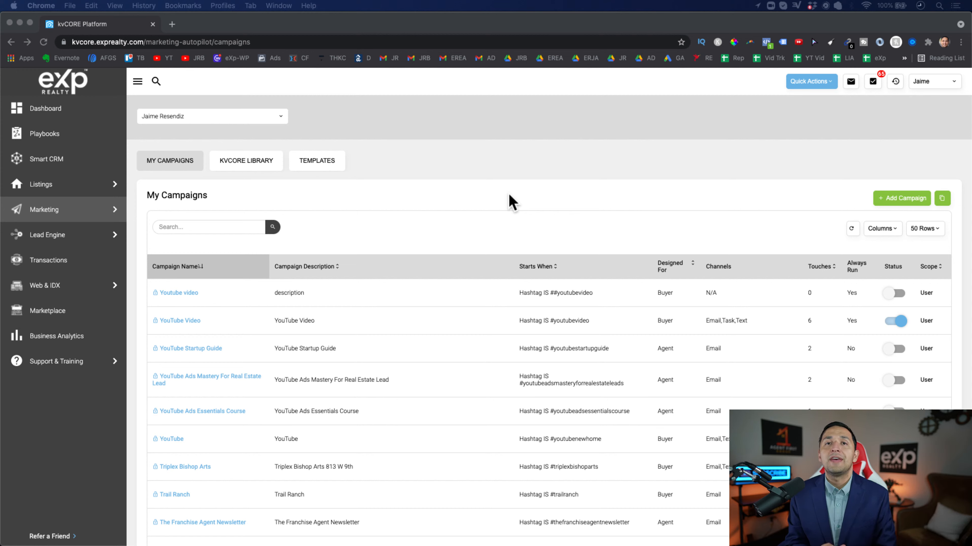
{"action": "left_click", "coordinate": [511, 201]}
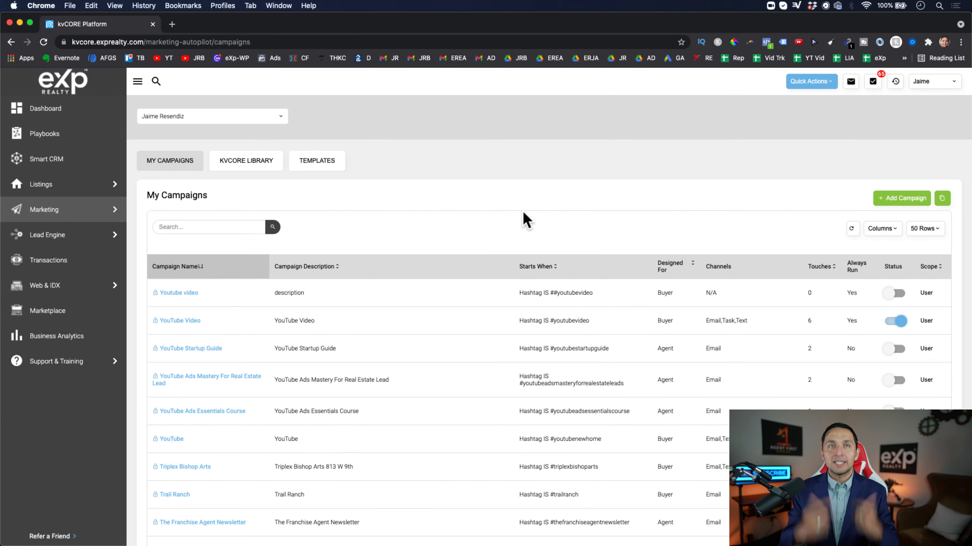
Open the campaign templates and browse the list of email templates.
{"action": "left_click", "coordinate": [329, 159]}
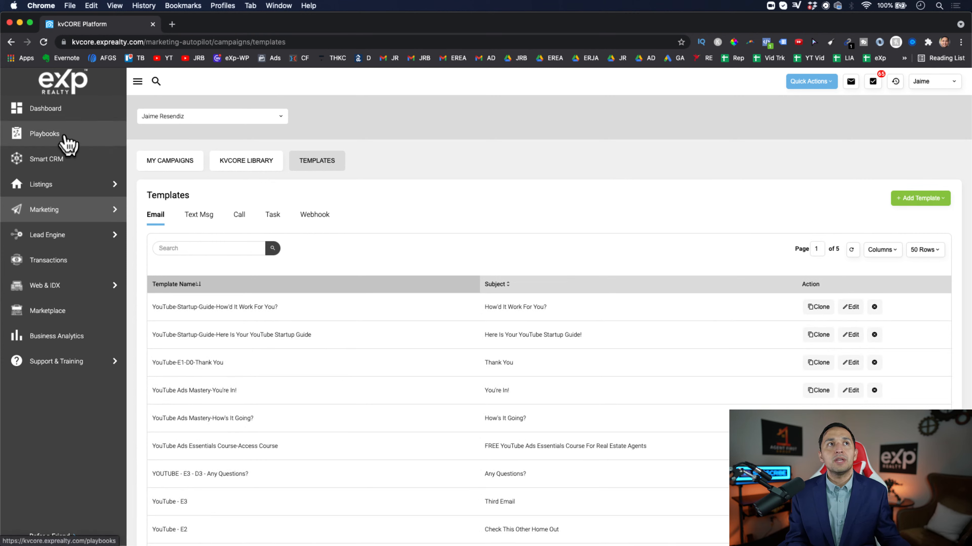
{"action": "mouse_move", "coordinate": [80, 217]}
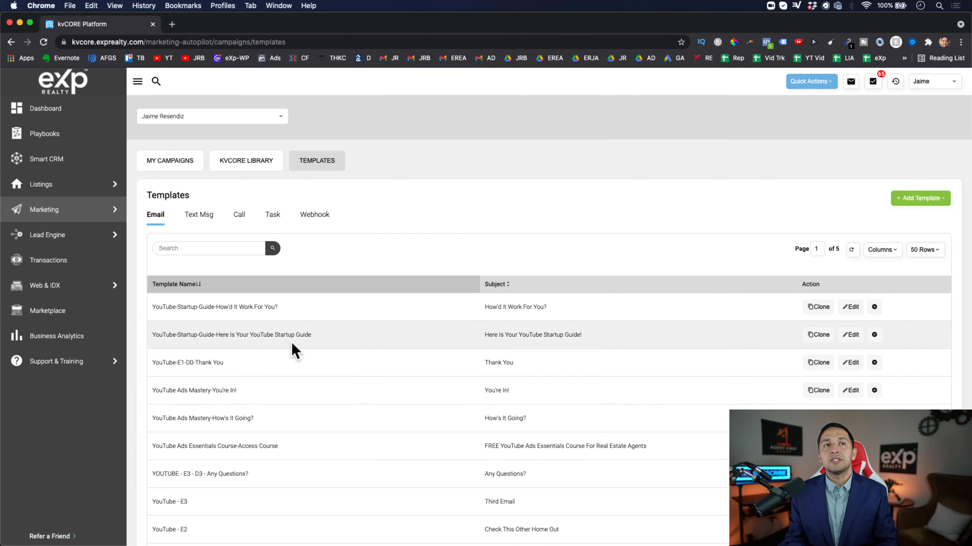
{"action": "scroll", "coordinate": [295, 347], "scroll_direction": "down", "scroll_amount": 10}
{"action": "scroll", "coordinate": [295, 347], "scroll_direction": "up", "scroll_amount": 15}
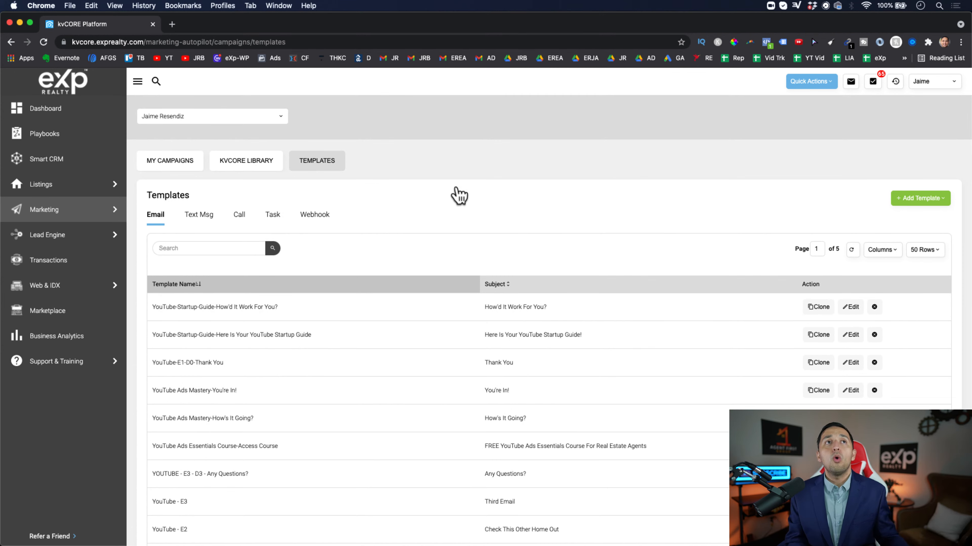
Start a new email template and switch its content to the Advanced Editor.
{"action": "left_click", "coordinate": [922, 199]}
{"action": "left_click", "coordinate": [920, 220]}
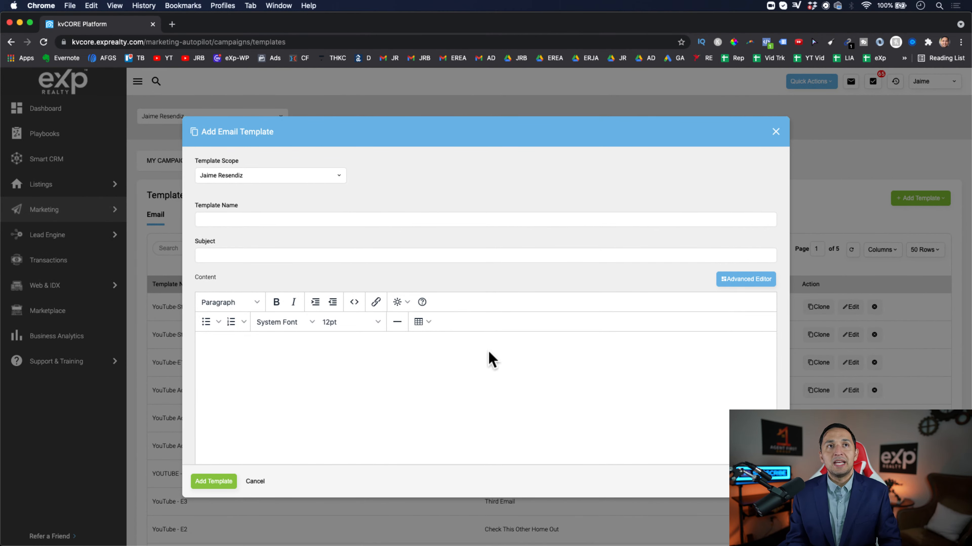
{"action": "left_click", "coordinate": [751, 280]}
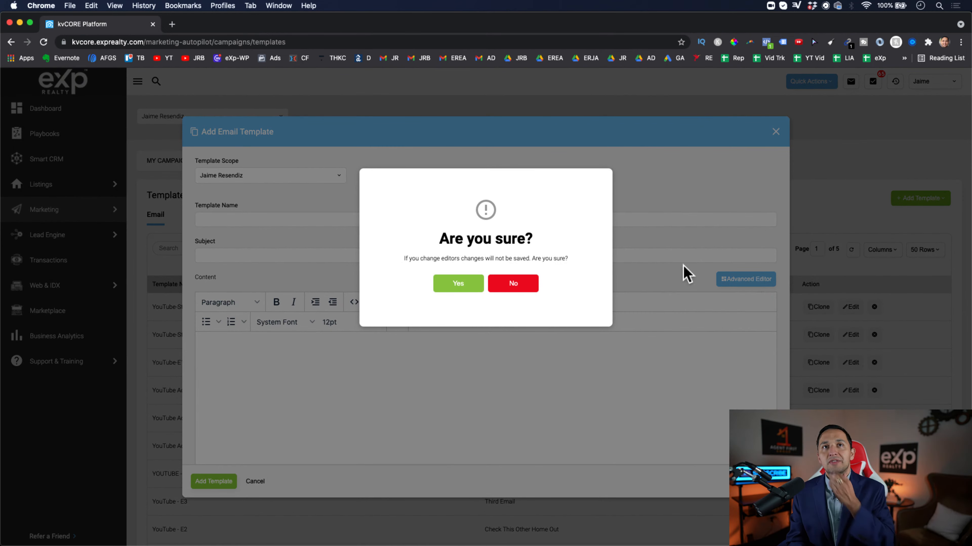
{"action": "left_click", "coordinate": [459, 283]}
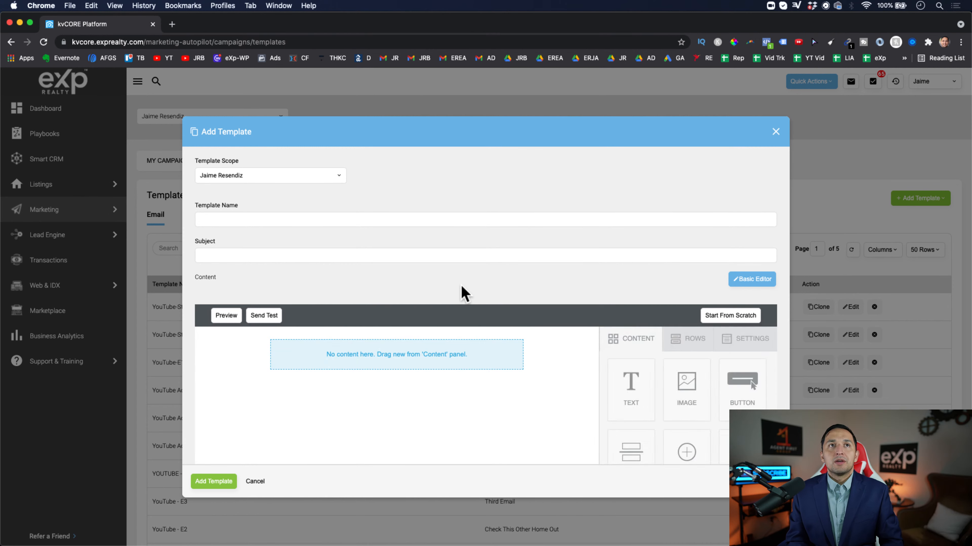
Add three text blocks to the empty body of the email template.
{"action": "scroll", "coordinate": [462, 291], "scroll_direction": "down", "scroll_amount": 1}
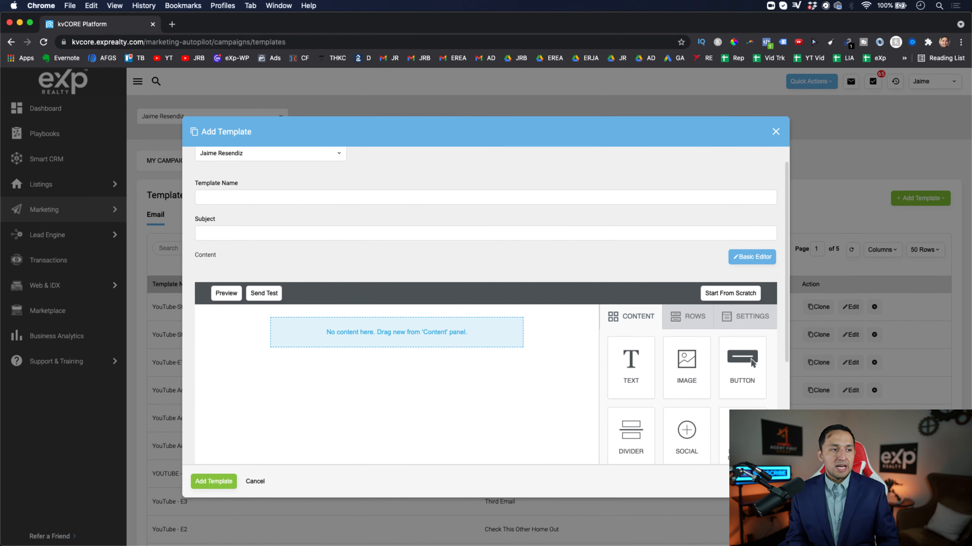
{"action": "left_click_drag", "start_coordinate": [636, 375], "coordinate": [440, 327]}
{"action": "left_click_drag", "start_coordinate": [613, 386], "coordinate": [408, 329]}
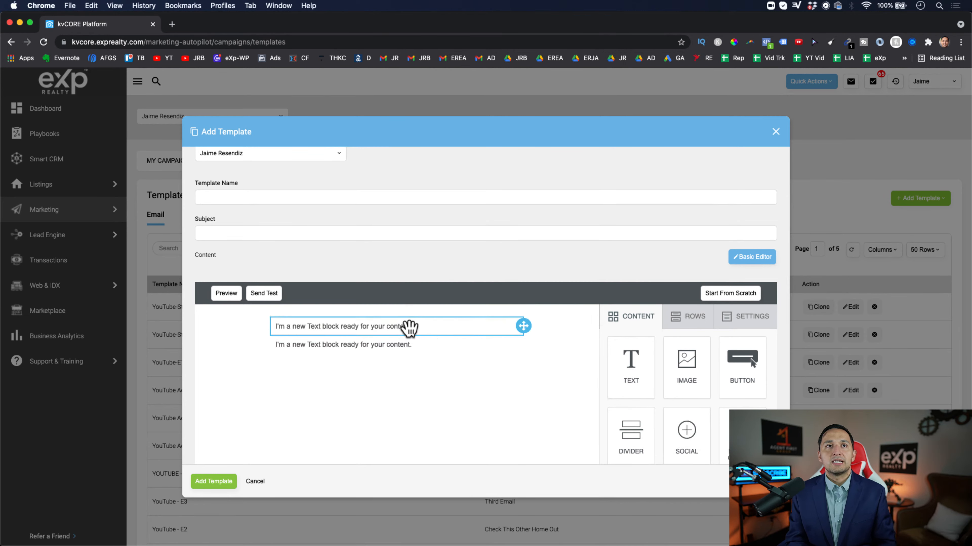
{"action": "left_click_drag", "start_coordinate": [630, 377], "coordinate": [381, 344]}
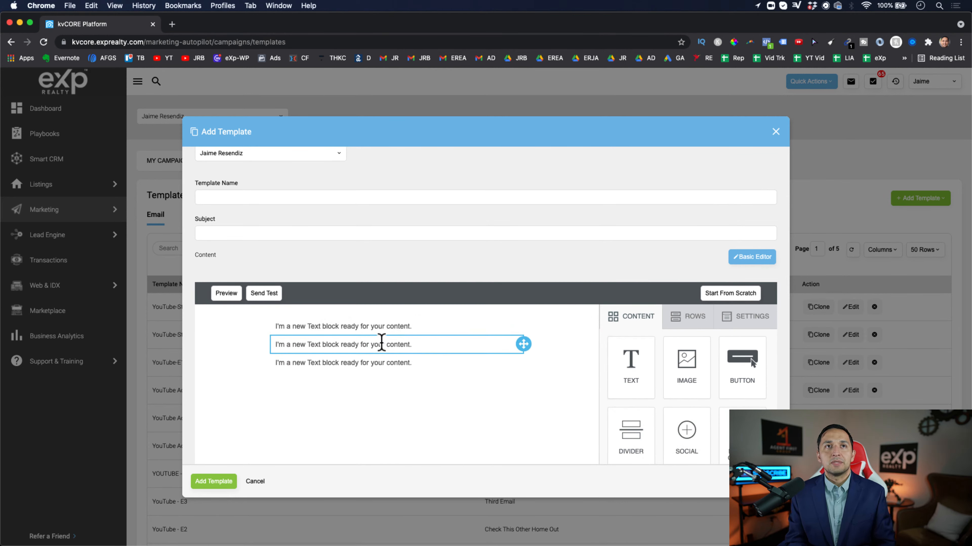
View the first text block's content properties and the available row layouts.
{"action": "left_click", "coordinate": [380, 326]}
{"action": "left_click", "coordinate": [388, 439]}
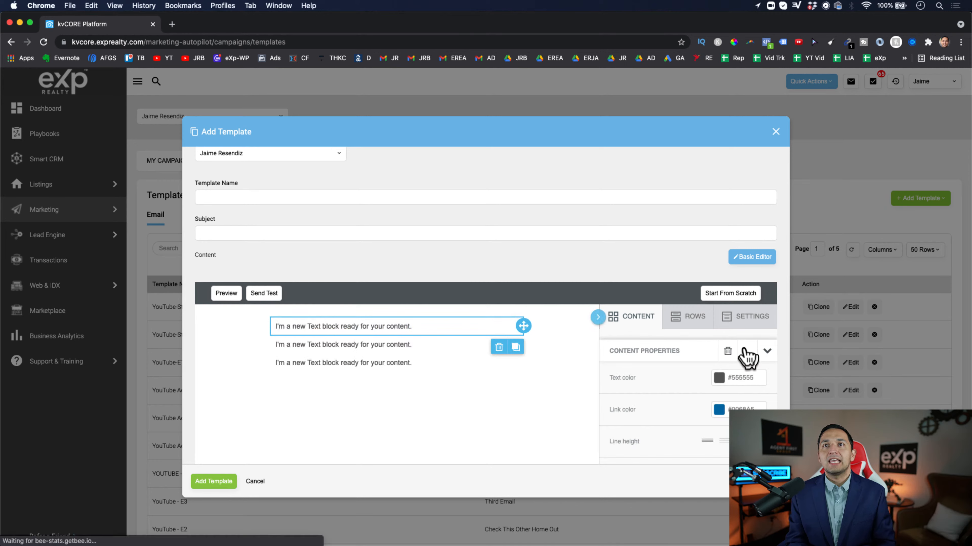
{"action": "left_click", "coordinate": [683, 317]}
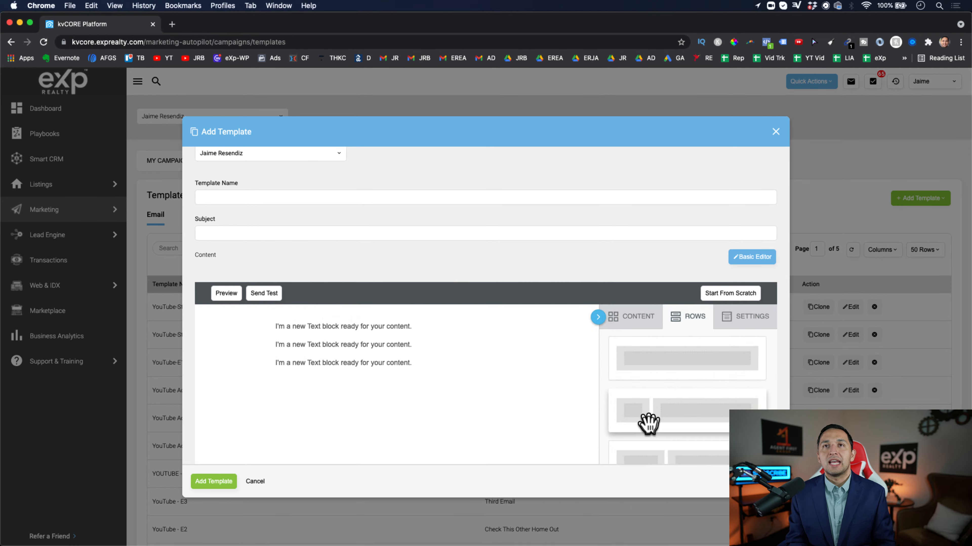
Add an image block between the second and third text blocks, place a video block beneath it and select the video block.
{"action": "left_click", "coordinate": [630, 319]}
{"action": "left_click_drag", "start_coordinate": [692, 376], "coordinate": [312, 361]}
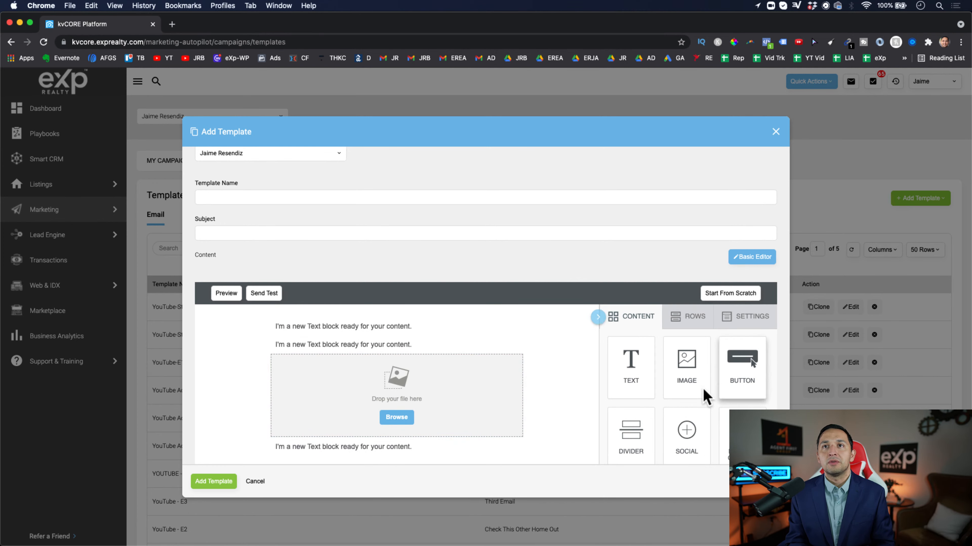
{"action": "scroll", "coordinate": [436, 373], "scroll_direction": "down", "scroll_amount": 2}
{"action": "scroll", "coordinate": [467, 373], "scroll_direction": "down", "scroll_amount": 2}
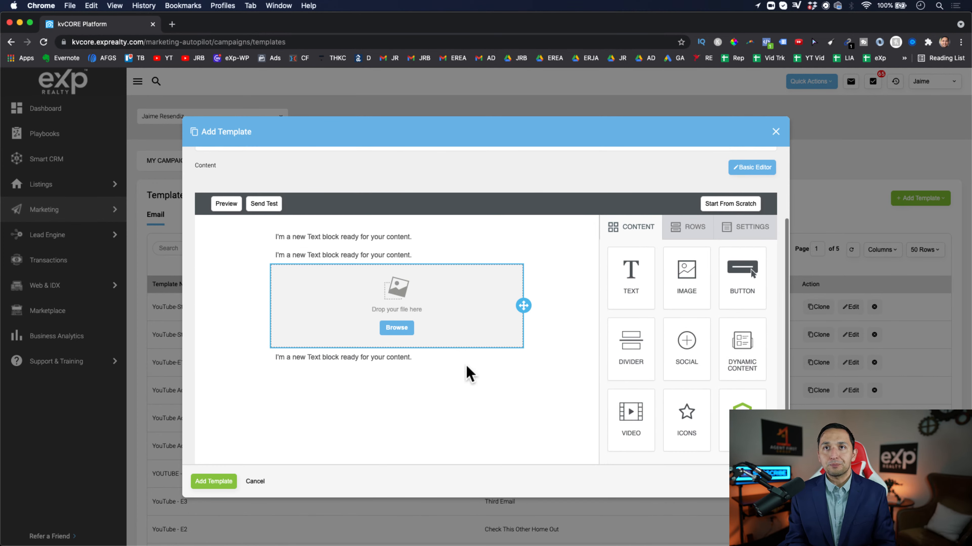
{"action": "left_click_drag", "start_coordinate": [623, 434], "coordinate": [435, 341]}
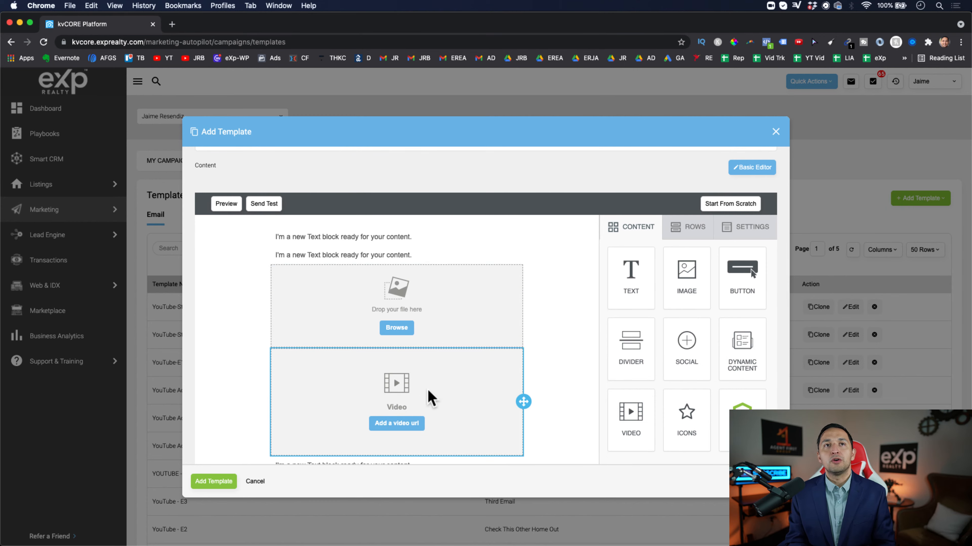
{"action": "left_click", "coordinate": [476, 408]}
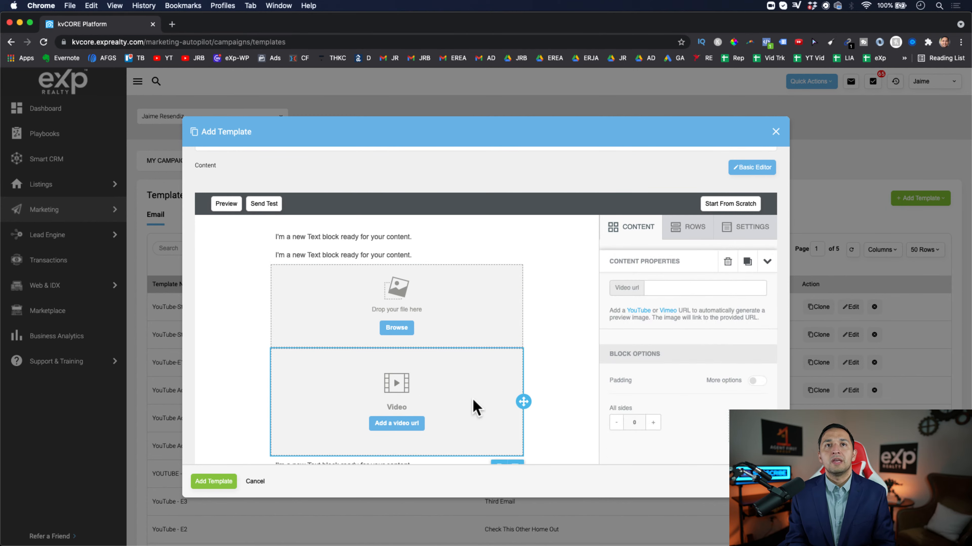
Delete the video block and the image block from the email body.
{"action": "scroll", "coordinate": [484, 415], "scroll_direction": "down", "scroll_amount": 2}
{"action": "left_click", "coordinate": [499, 432]}
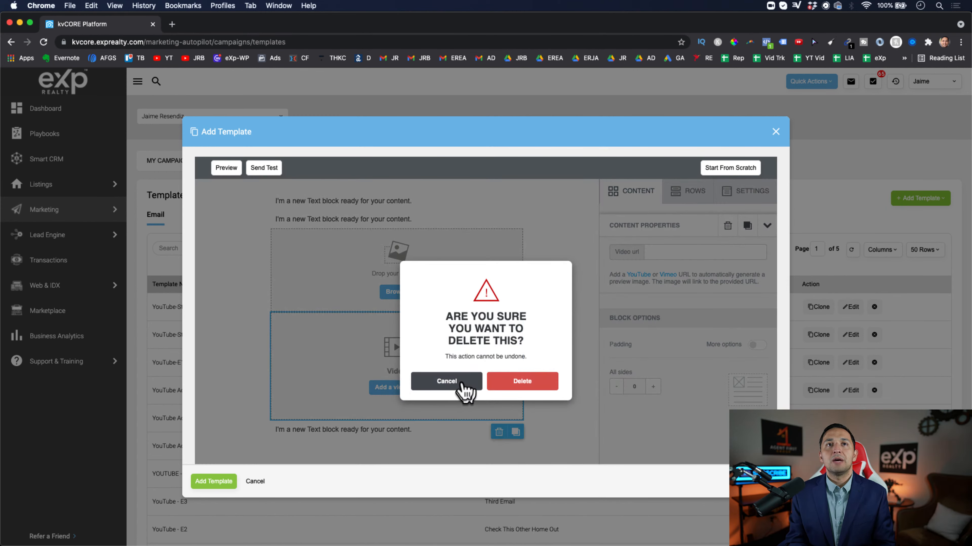
{"action": "left_click", "coordinate": [514, 382]}
{"action": "left_click", "coordinate": [497, 308]}
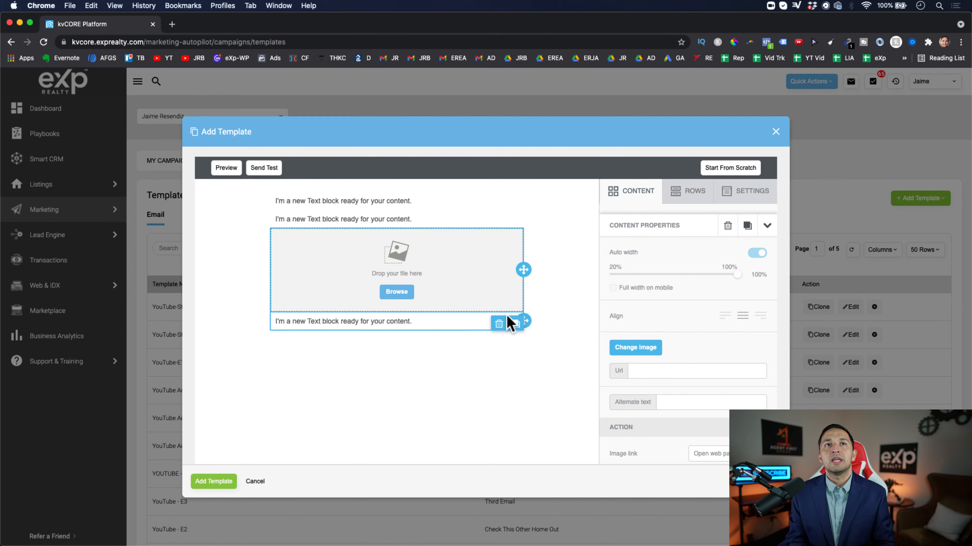
{"action": "left_click", "coordinate": [499, 322]}
{"action": "left_click", "coordinate": [521, 382]}
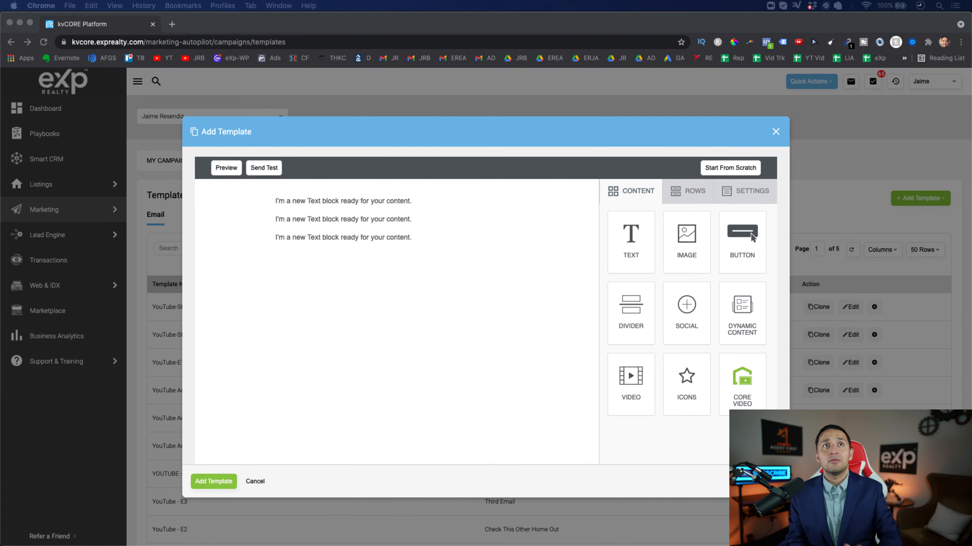
Set the email template's subject to "Thank You".
{"action": "scroll", "coordinate": [434, 271], "scroll_direction": "up", "scroll_amount": 3}
{"action": "scroll", "coordinate": [435, 271], "scroll_direction": "up", "scroll_amount": 1}
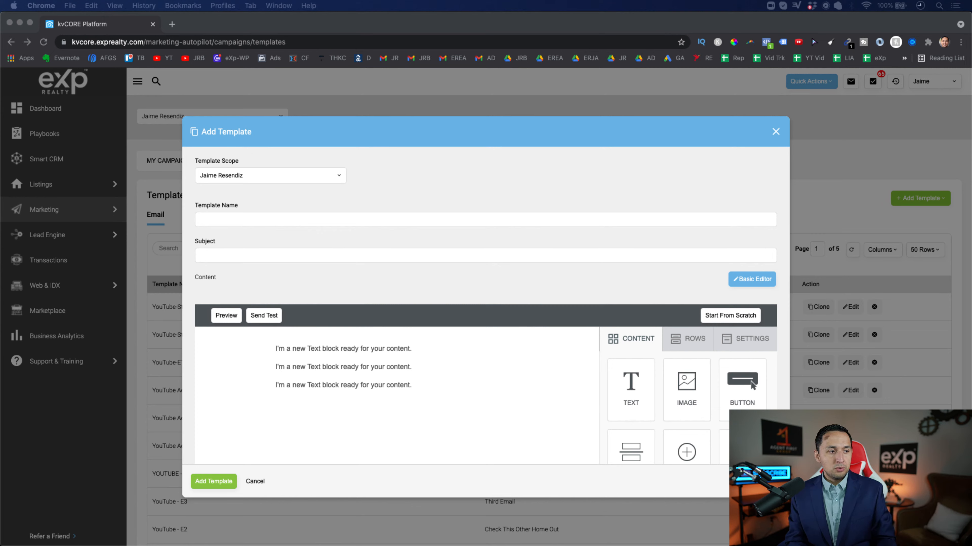
{"action": "left_click", "coordinate": [245, 266]}
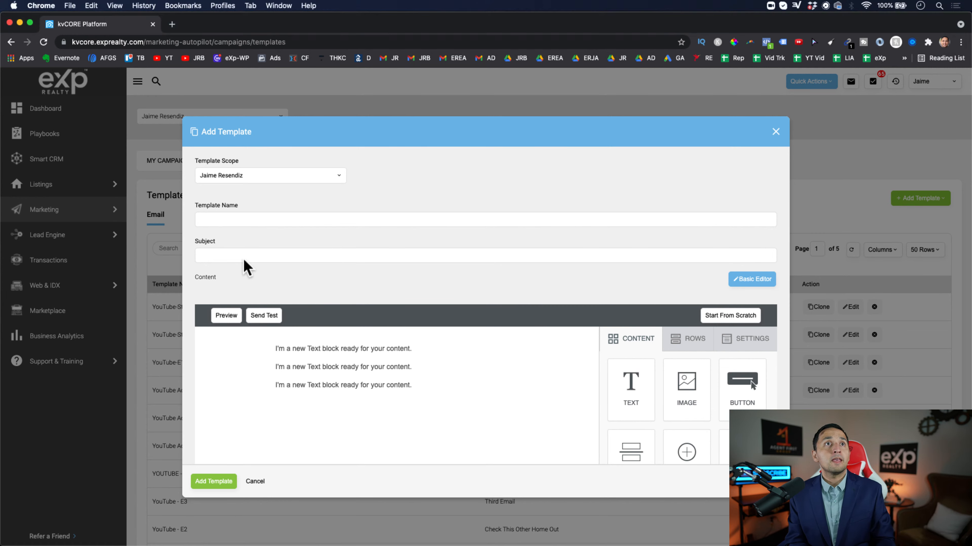
{"action": "left_click", "coordinate": [243, 256]}
{"action": "type", "text": "Thank You"}
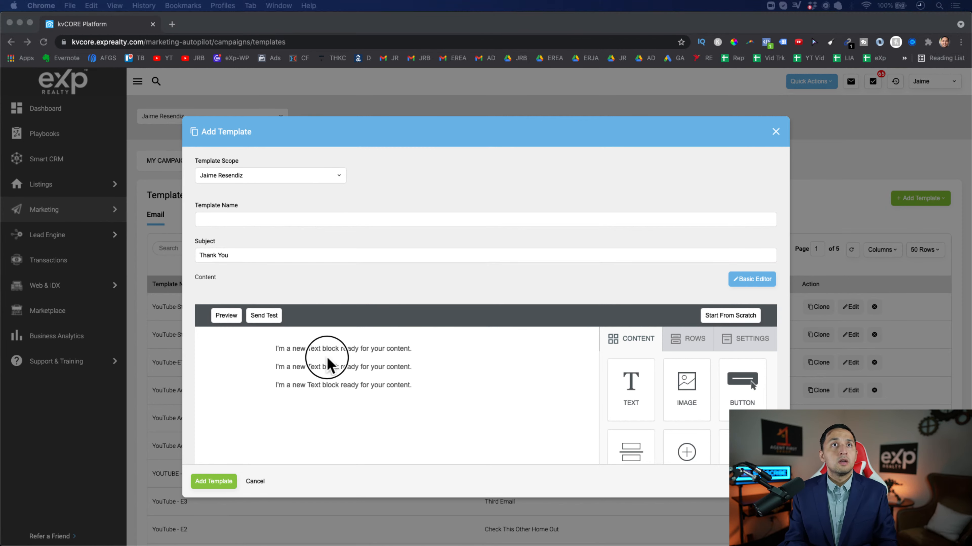
Replace the first text block's placeholder with the copied thank-you message that starts with "[Name]," and ends with "Cheers,".
{"action": "left_click", "coordinate": [362, 349]}
{"action": "key", "text": "super+a"}
{"action": "key", "text": "super+v"}
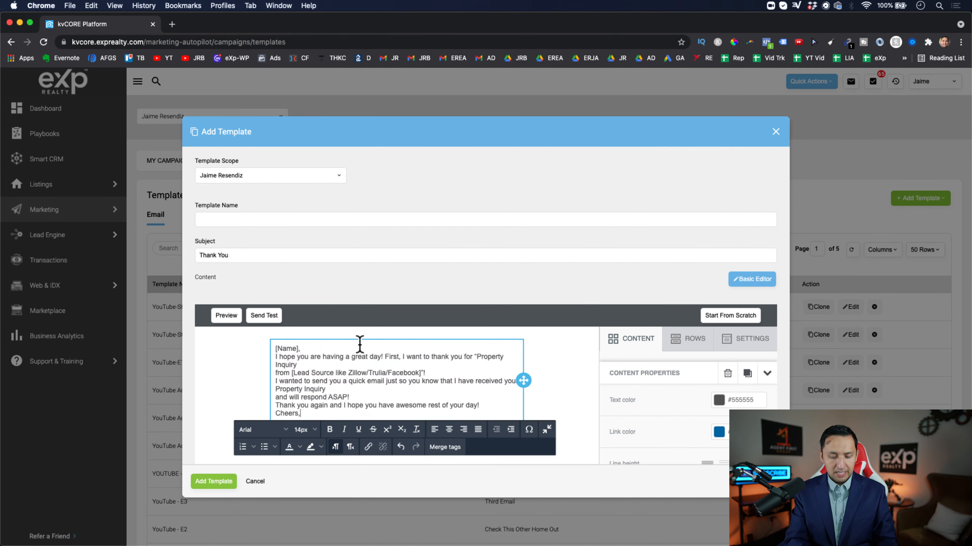
{"action": "scroll", "coordinate": [381, 401], "scroll_direction": "down", "scroll_amount": 1}
{"action": "triple_click", "coordinate": [322, 310]}
{"action": "key", "text": "BackSpace"}
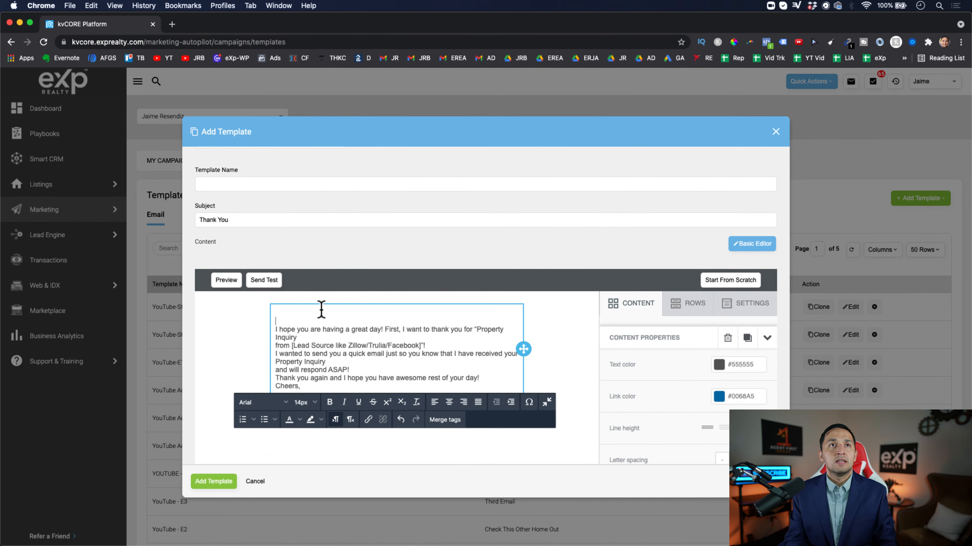
{"action": "key", "text": "super+z"}
{"action": "left_click", "coordinate": [321, 309]}
{"action": "left_click", "coordinate": [230, 356]}
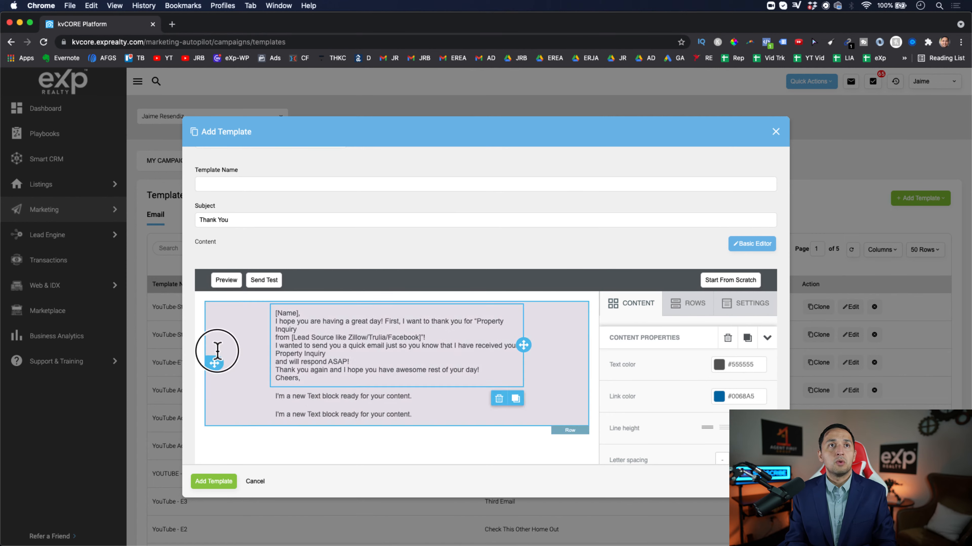
Delete the two unused placeholder text blocks below the thank-you message.
{"action": "left_click", "coordinate": [507, 418]}
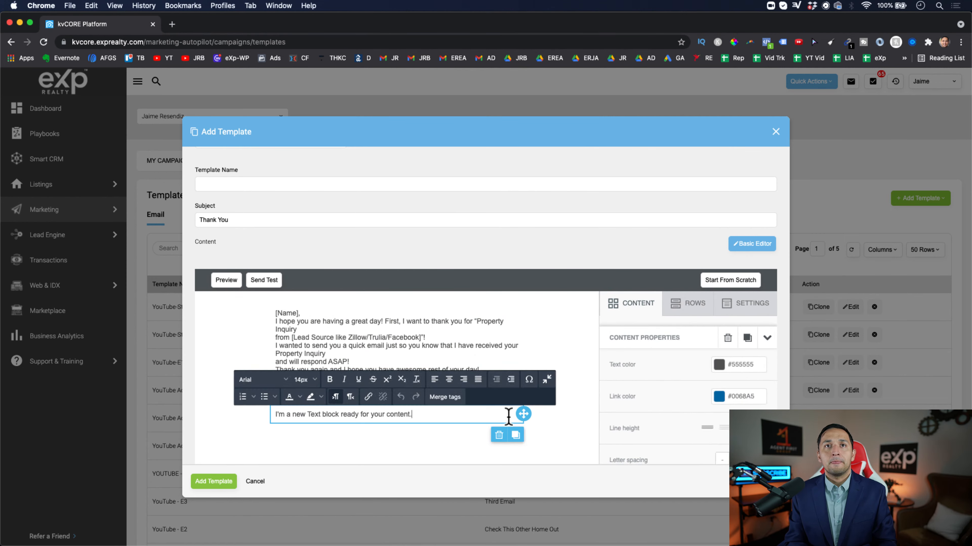
{"action": "left_click", "coordinate": [501, 438]}
{"action": "scroll", "coordinate": [497, 421], "scroll_direction": "down", "scroll_amount": 3}
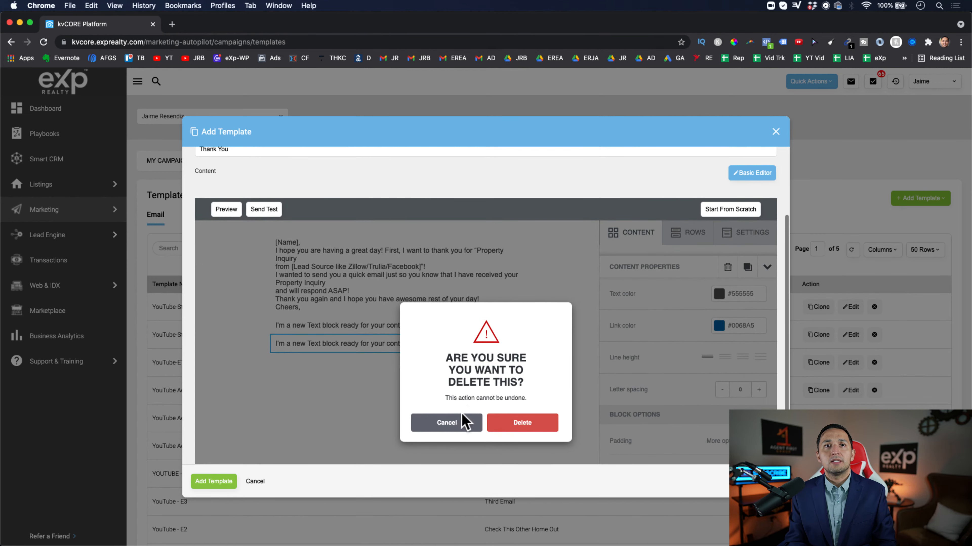
{"action": "left_click", "coordinate": [519, 422]}
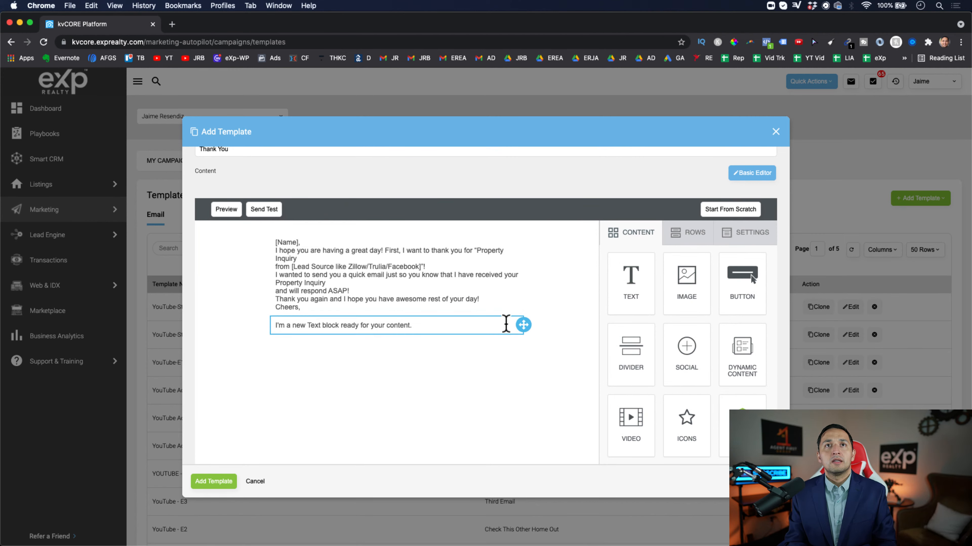
{"action": "left_click", "coordinate": [506, 326]}
{"action": "left_click", "coordinate": [498, 346]}
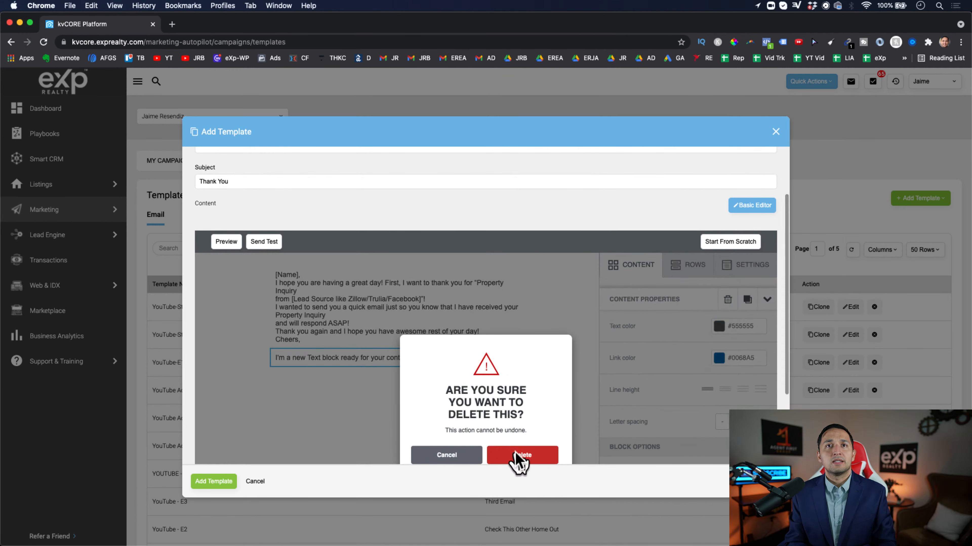
{"action": "left_click", "coordinate": [521, 457]}
Put blank lines after "[Name]," and the first paragraph, and join its "from [Lead Source…]" line onto the preceding line.
{"action": "left_click", "coordinate": [330, 277]}
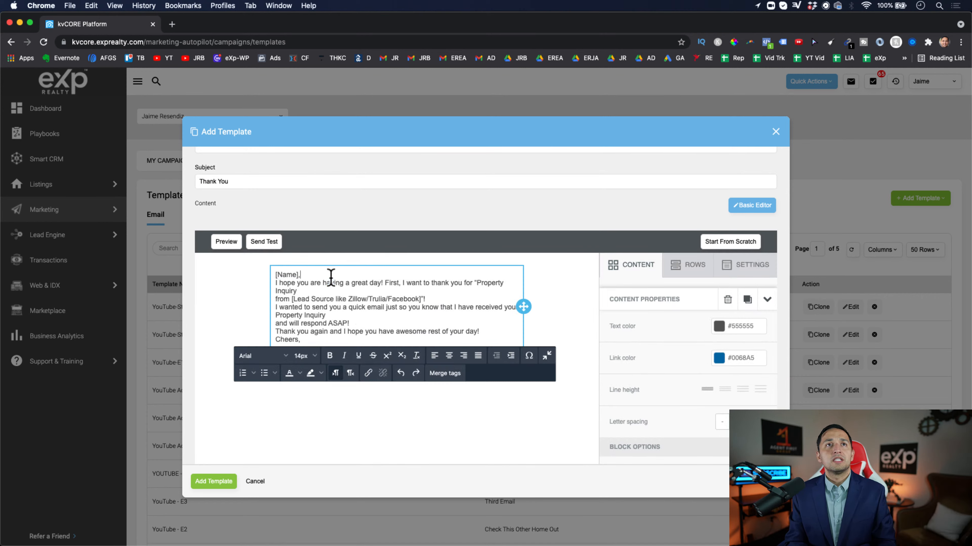
{"action": "key", "text": "Return"}
{"action": "left_click", "coordinate": [307, 300]}
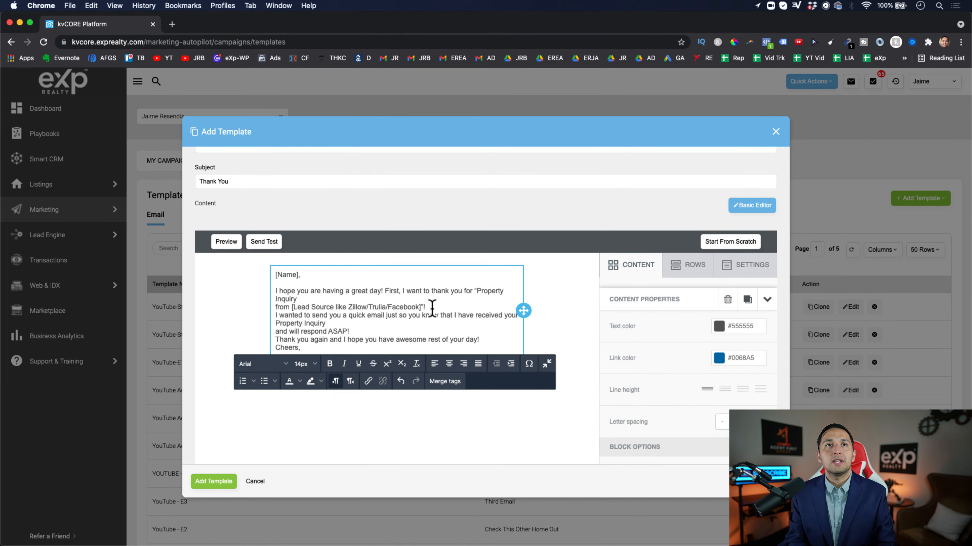
{"action": "key", "text": "Return"}
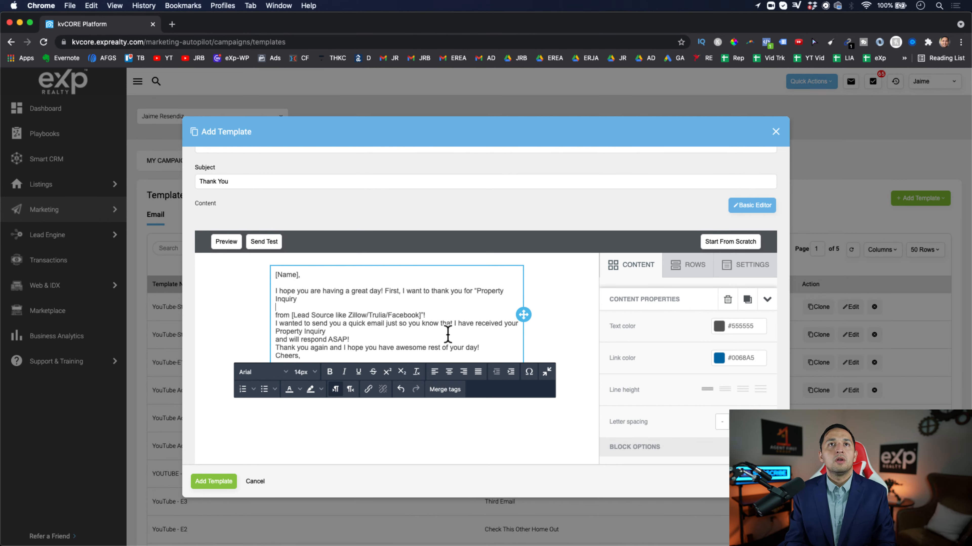
{"action": "key", "text": "BackSpace"}
{"action": "key", "text": "BackSpace"}
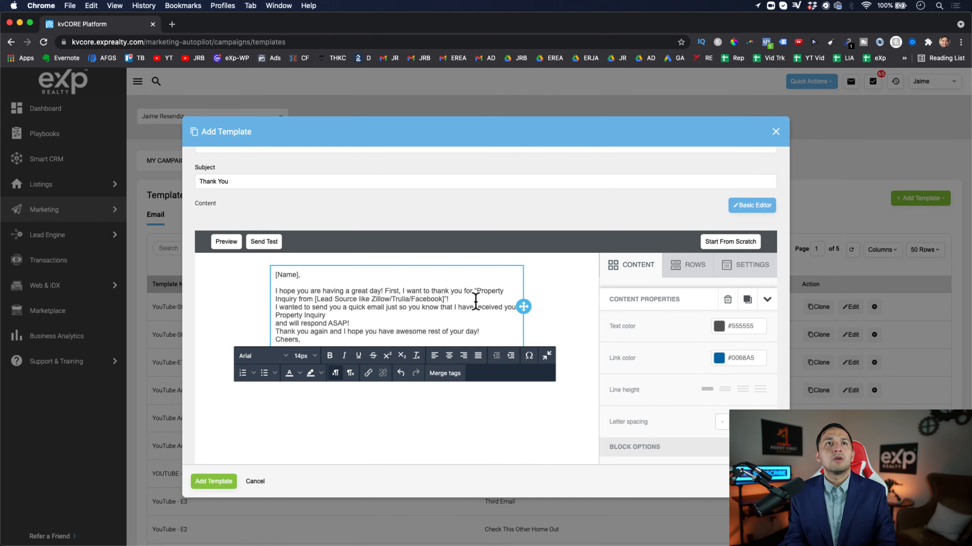
{"action": "left_click", "coordinate": [466, 297]}
{"action": "key", "text": "Return"}
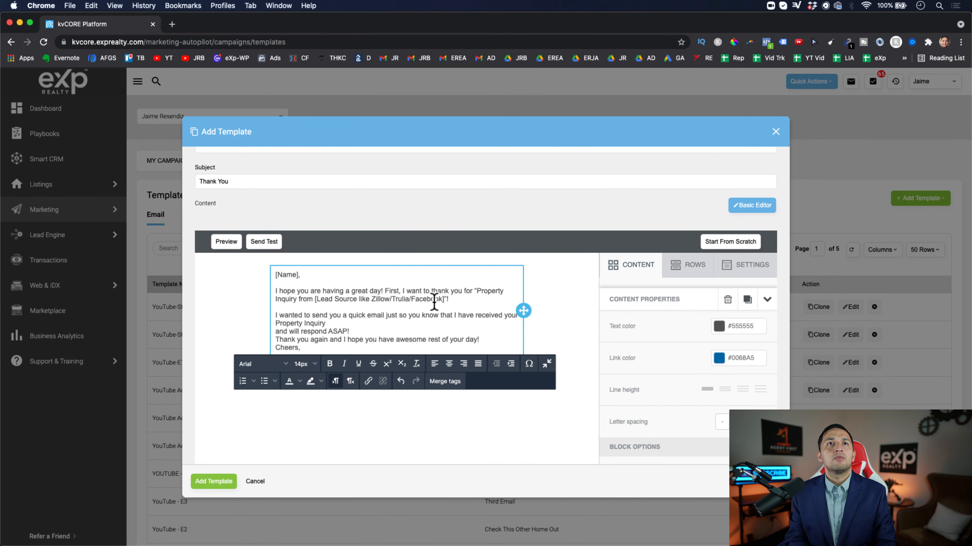
Reword the end of the first paragraph to read "thank you for your Property Inquiry from Facebook!", without quotation marks or brackets.
{"action": "left_click_drag", "start_coordinate": [411, 299], "coordinate": [315, 299]}
{"action": "key", "text": "BackSpace"}
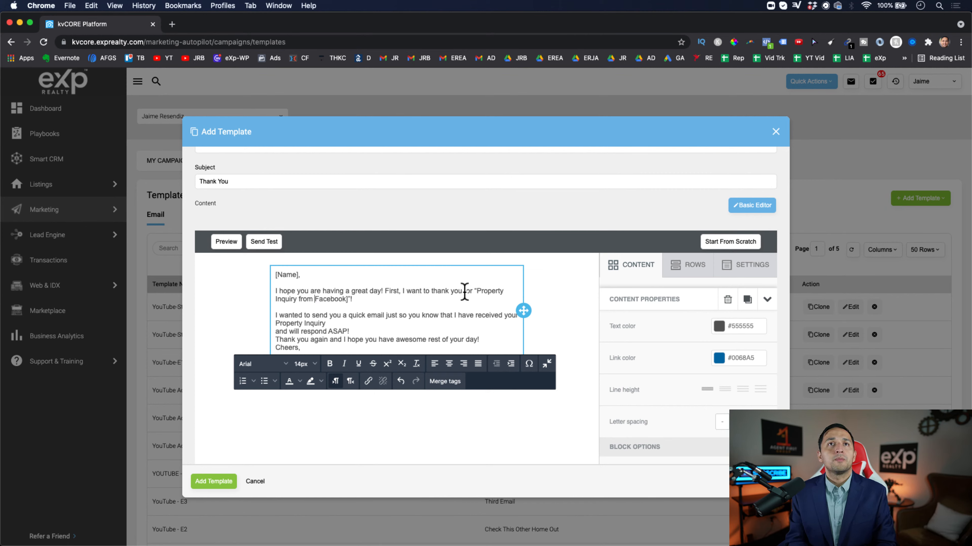
{"action": "left_click", "coordinate": [477, 291]}
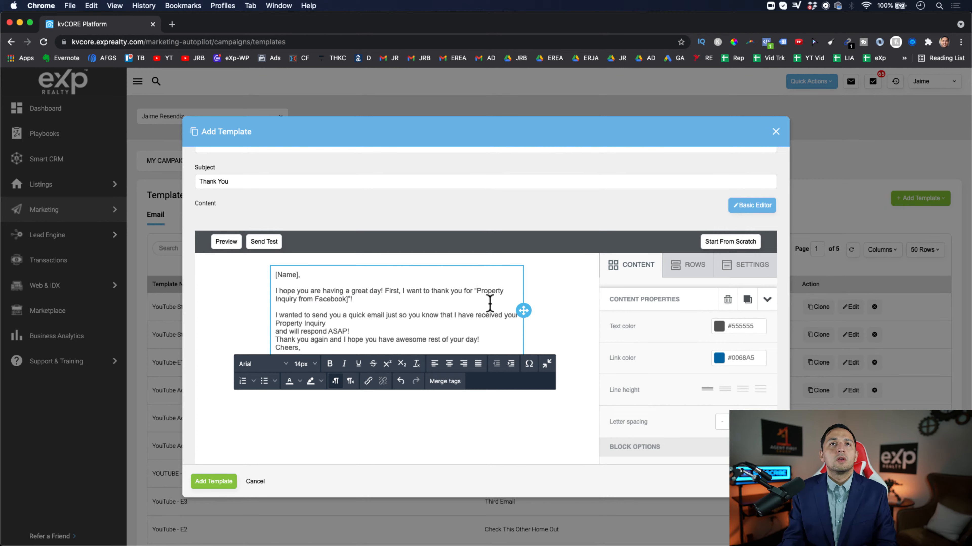
{"action": "key", "text": "BackSpace"}
{"action": "type", "text": "your"}
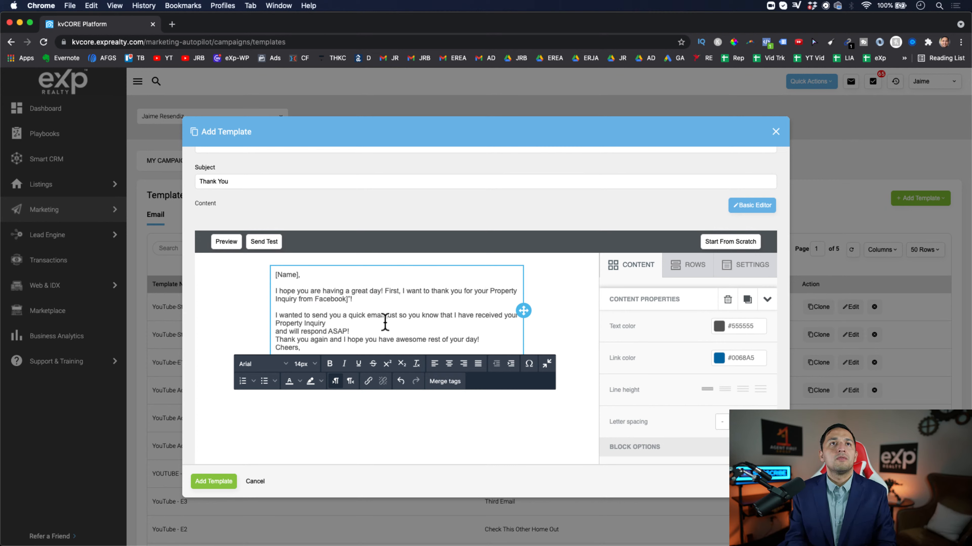
{"action": "key", "text": "BackSpace"}
{"action": "key", "text": "BackSpace"}
Join "and will respond ASAP!" onto the preceding line and insert blank lines before "Thank you again" and "Cheers,".
{"action": "left_click", "coordinate": [278, 332]}
{"action": "key", "text": "BackSpace"}
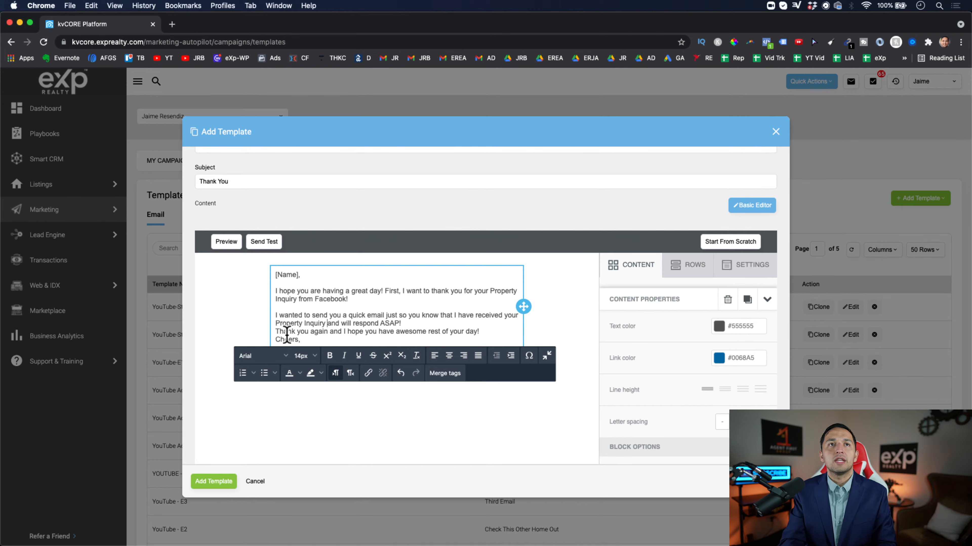
{"action": "left_click", "coordinate": [422, 327]}
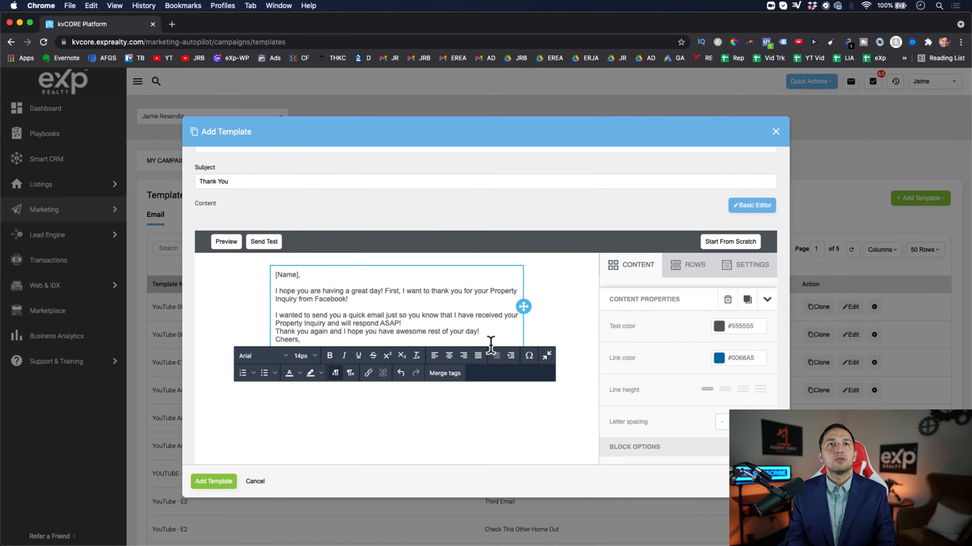
{"action": "key", "text": "Return"}
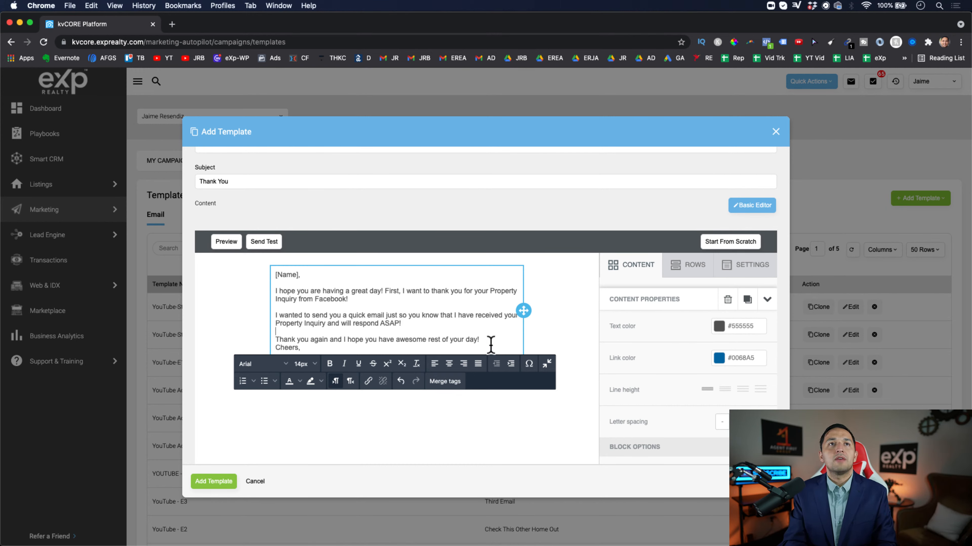
{"action": "scroll", "coordinate": [492, 341], "scroll_direction": "down", "scroll_amount": 1}
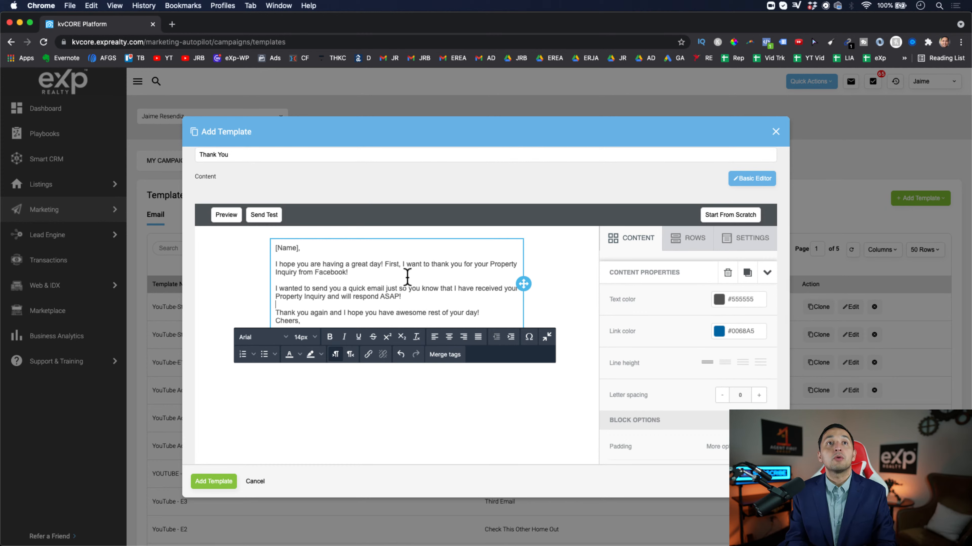
{"action": "left_click", "coordinate": [349, 318]}
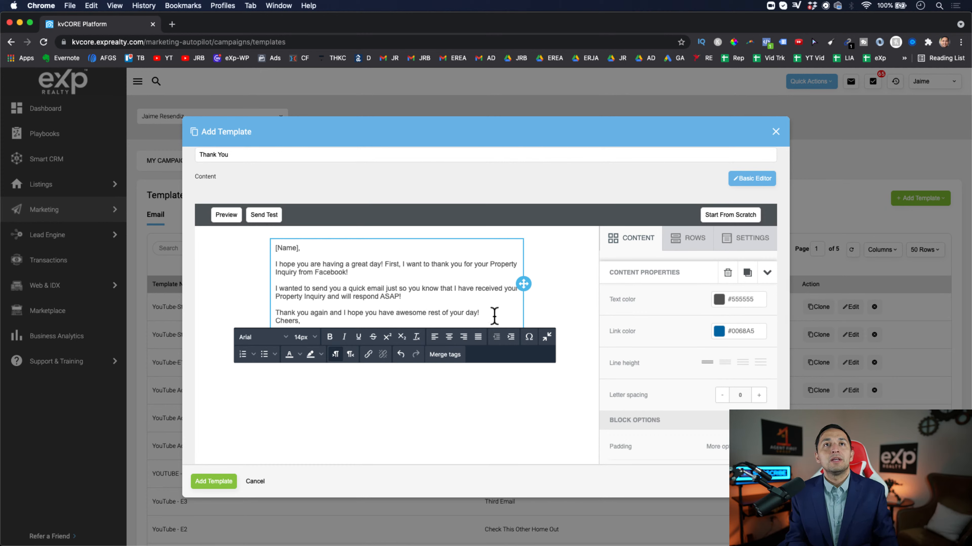
{"action": "key", "text": "Return"}
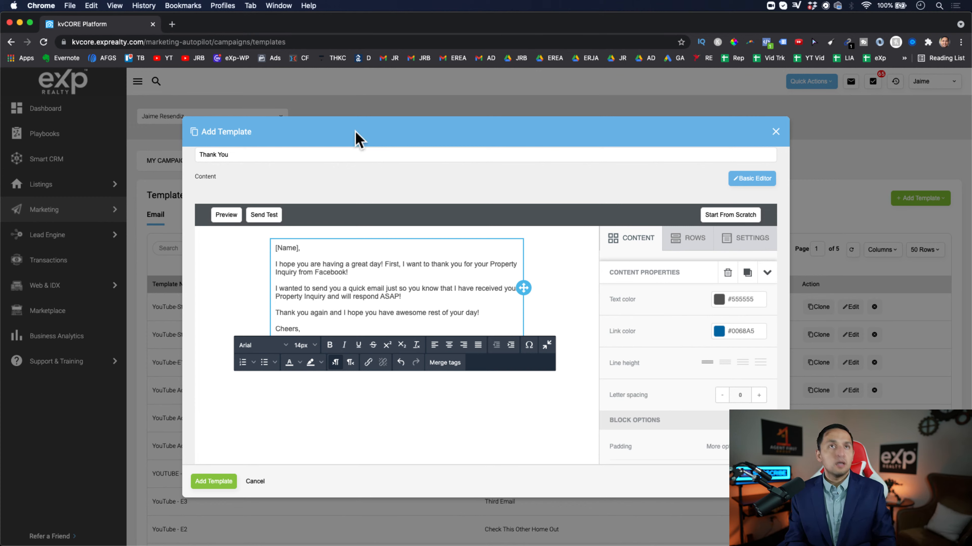
{"action": "left_click", "coordinate": [305, 310]}
{"action": "left_click", "coordinate": [391, 293]}
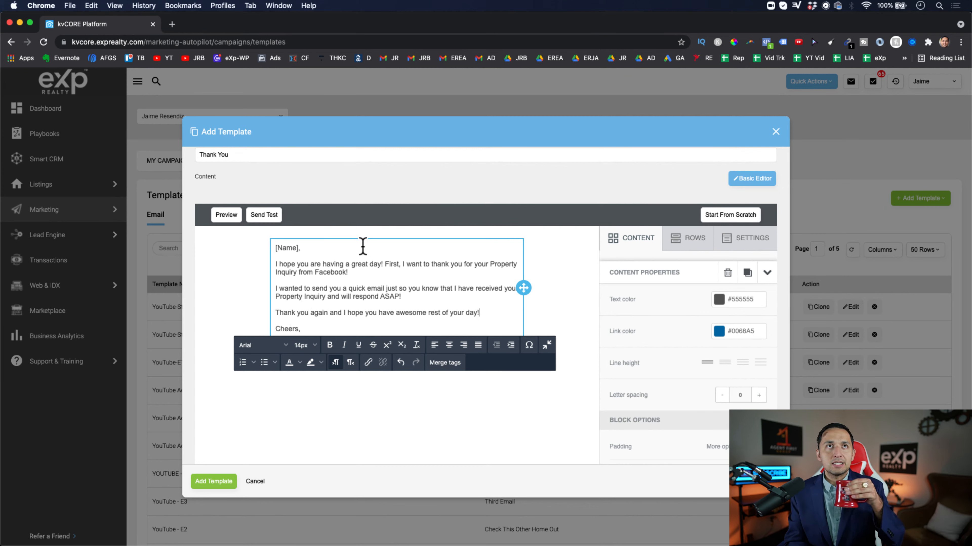
{"action": "left_click_drag", "start_coordinate": [299, 249], "coordinate": [254, 248]}
{"action": "left_click", "coordinate": [312, 261]}
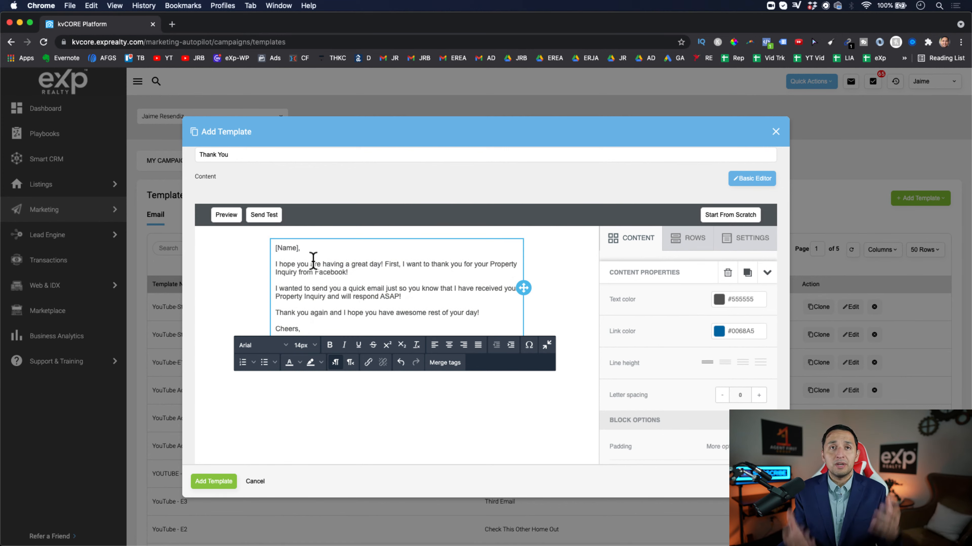
{"action": "left_click", "coordinate": [423, 297]}
{"action": "key", "text": "Return"}
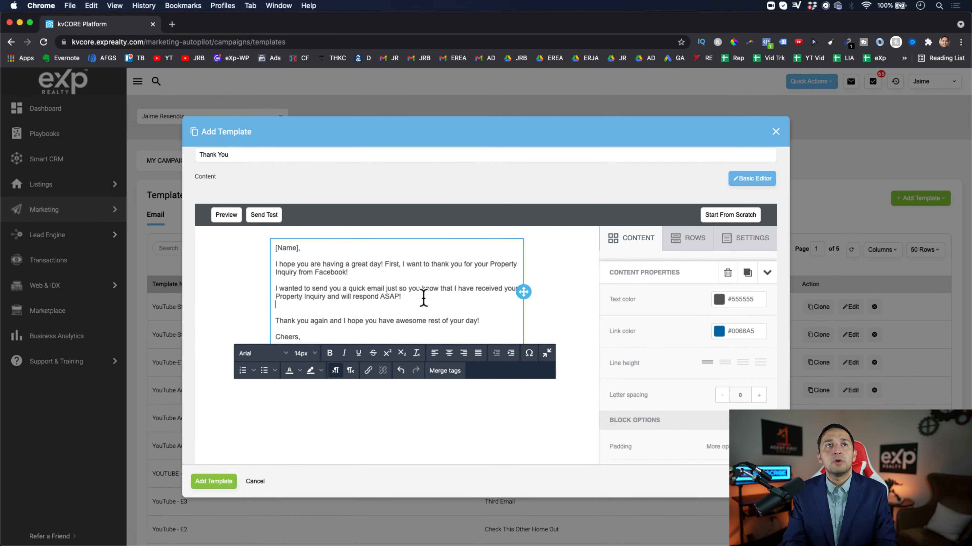
{"action": "type", "text": "SlNGLE PROPERT"}
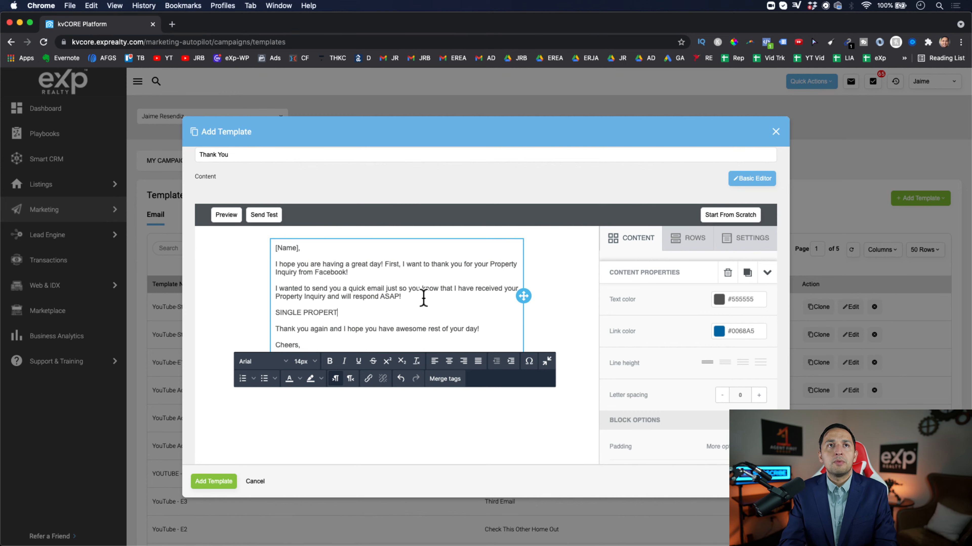
{"action": "type", "text": "Y LINK"}
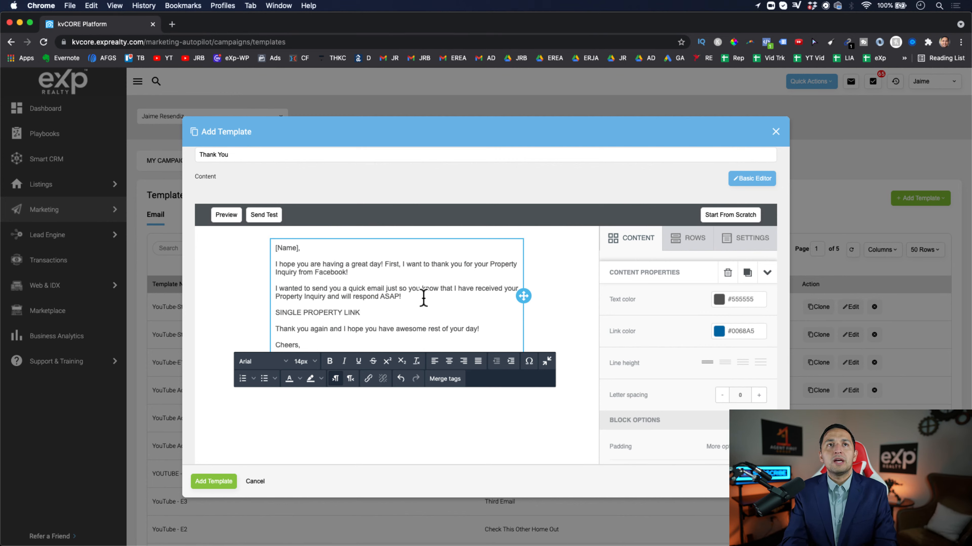
{"action": "triple_click", "coordinate": [326, 313]}
{"action": "key", "text": "BackSpace"}
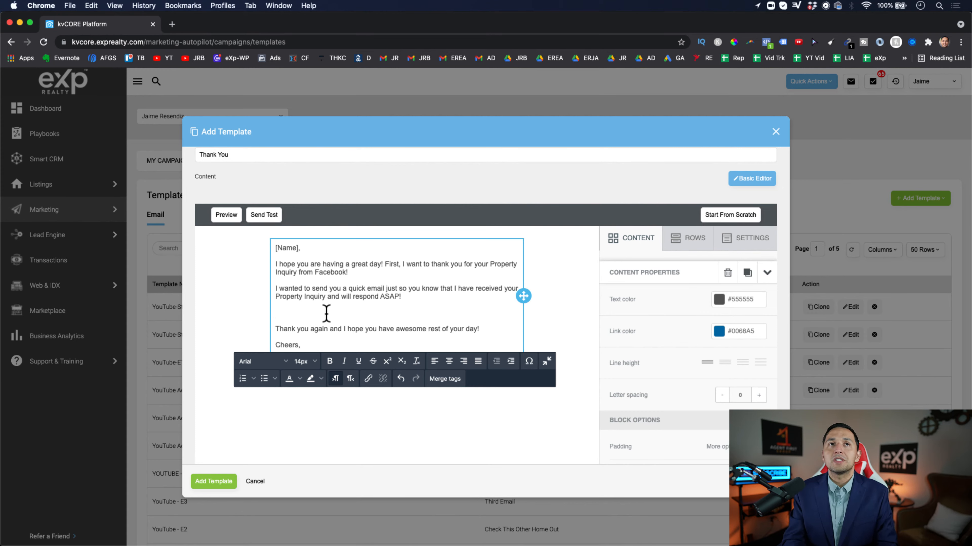
{"action": "key", "text": "BackSpace"}
{"action": "key", "text": "BackSpace"}
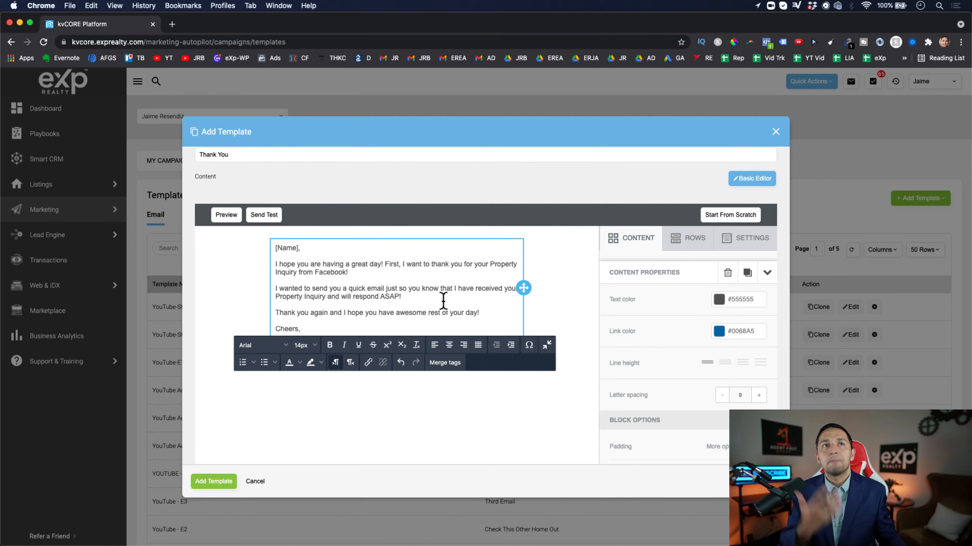
Replace the "[Name]," placeholder in the greeting with the First Name merge tag followed by a comma.
{"action": "mouse_move", "coordinate": [301, 250]}
{"action": "left_mouse_down"}
{"action": "mouse_move", "coordinate": [250, 247]}
{"action": "mouse_move", "coordinate": [286, 249]}
{"action": "left_mouse_up"}
{"action": "left_click", "coordinate": [312, 246]}
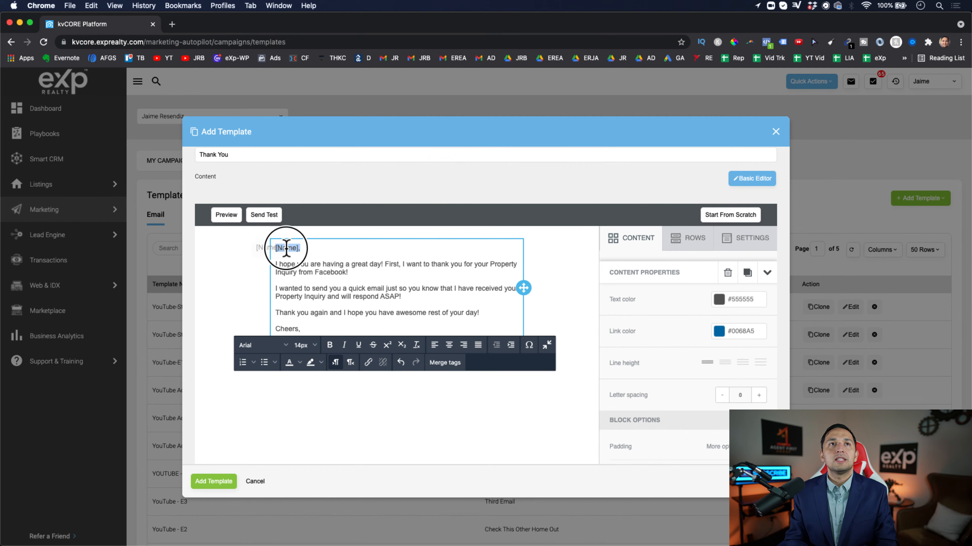
{"action": "key", "text": "BackSpace"}
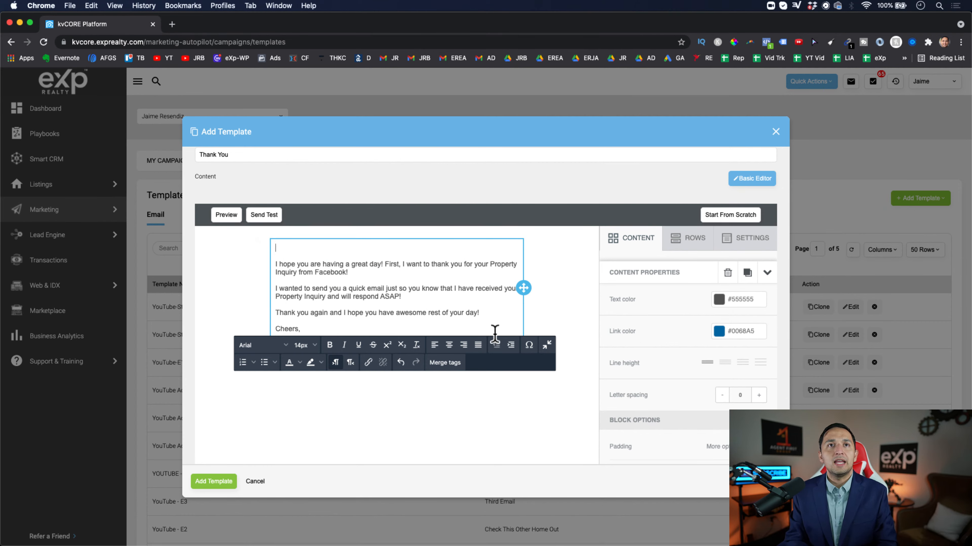
{"action": "left_click", "coordinate": [445, 363]}
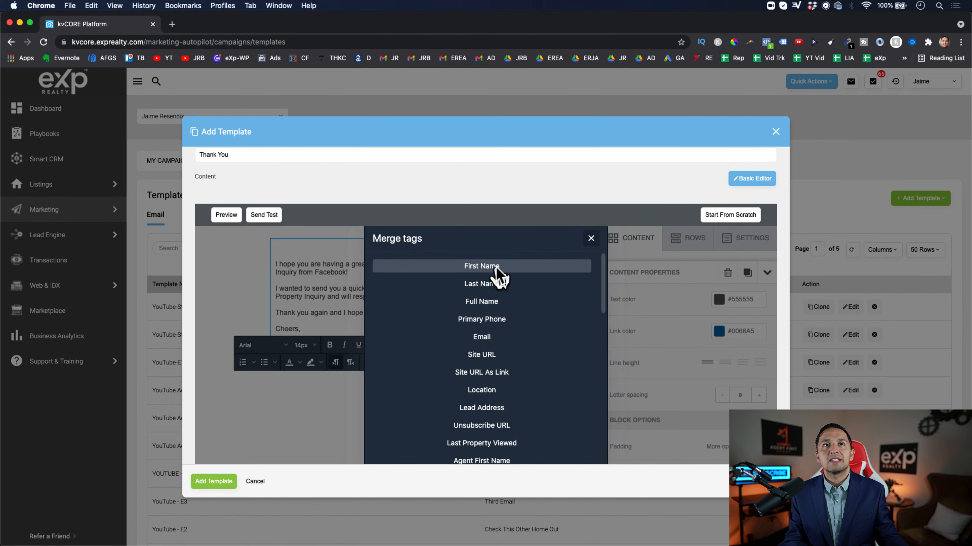
{"action": "left_click", "coordinate": [496, 268]}
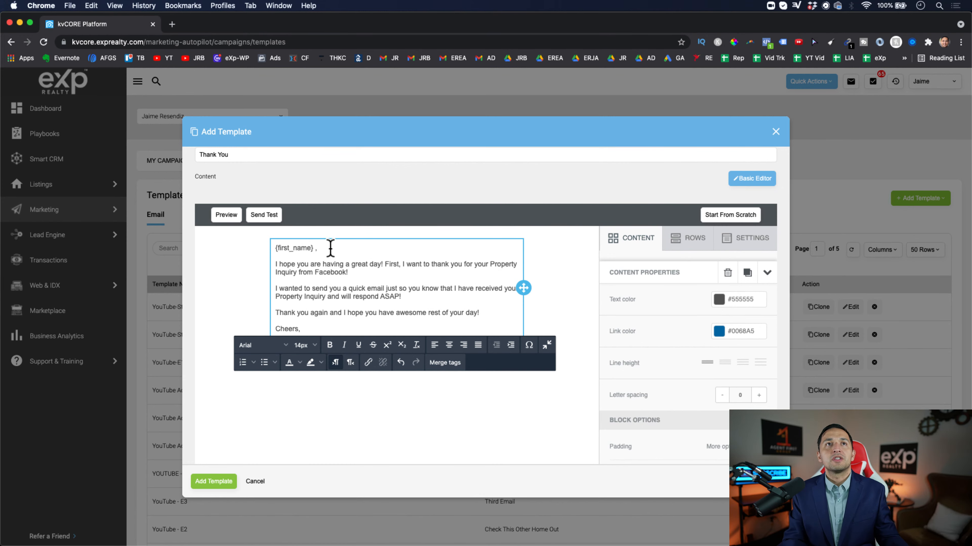
Name the template "Test - Thank You - E1" and save it to the email templates.
{"action": "scroll", "coordinate": [313, 247], "scroll_direction": "up", "scroll_amount": 2}
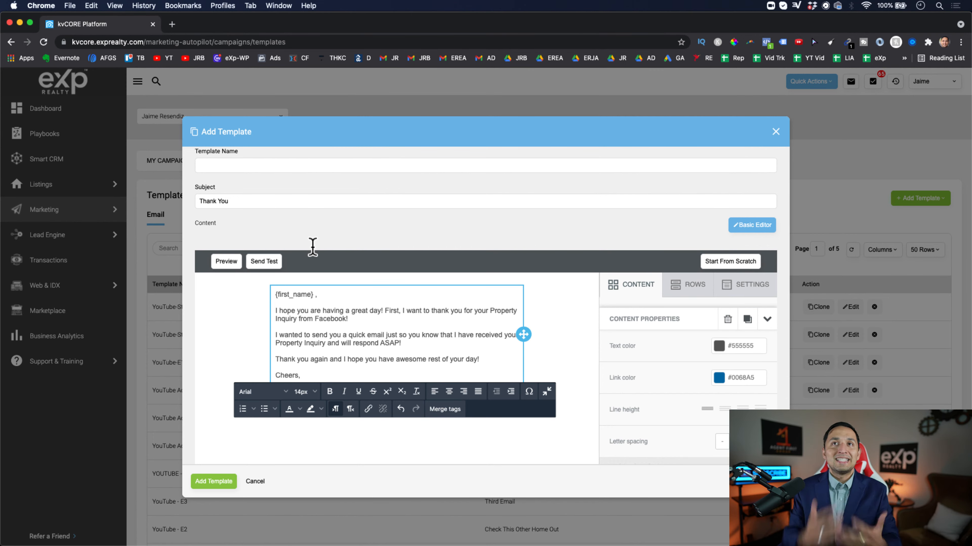
{"action": "left_click", "coordinate": [294, 220]}
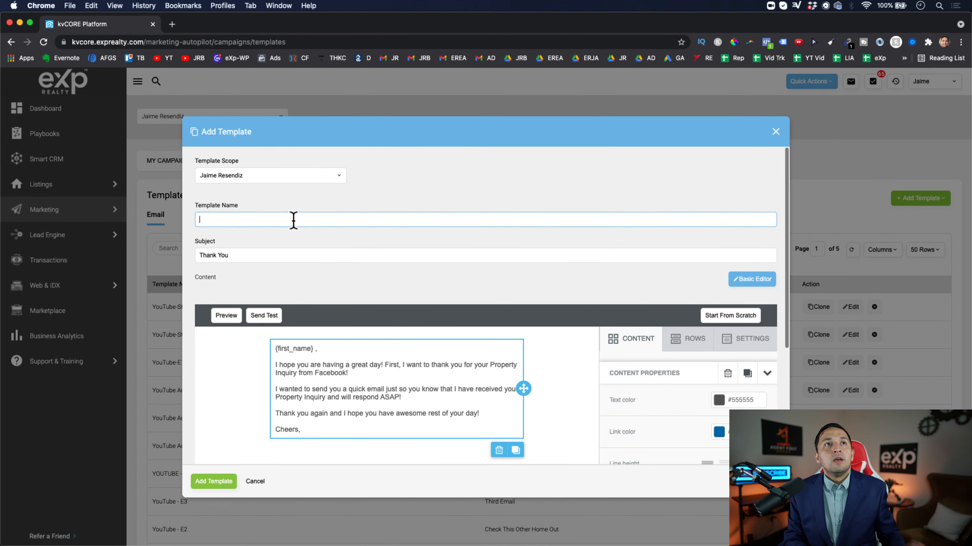
{"action": "type", "text": "Test - Thank You - E1"}
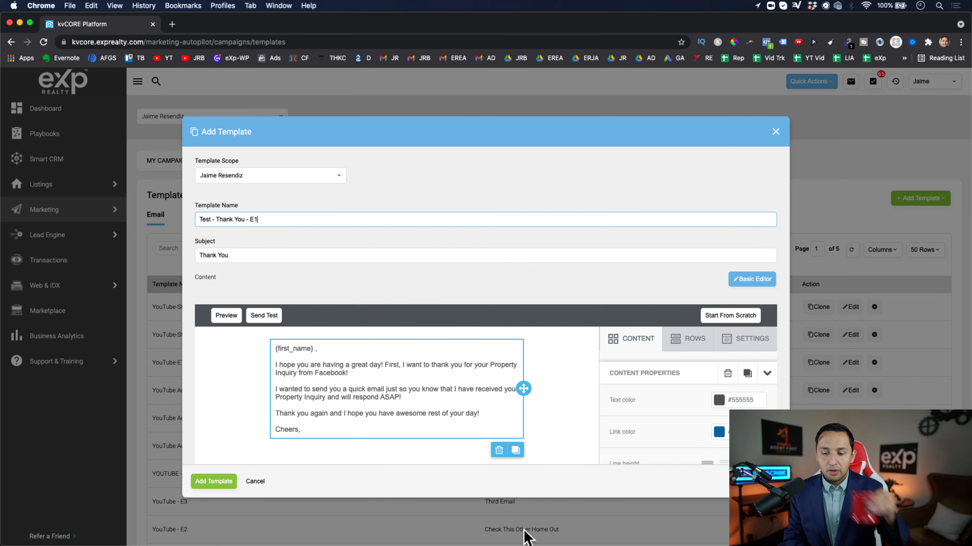
{"action": "scroll", "coordinate": [551, 421], "scroll_direction": "down", "scroll_amount": 3}
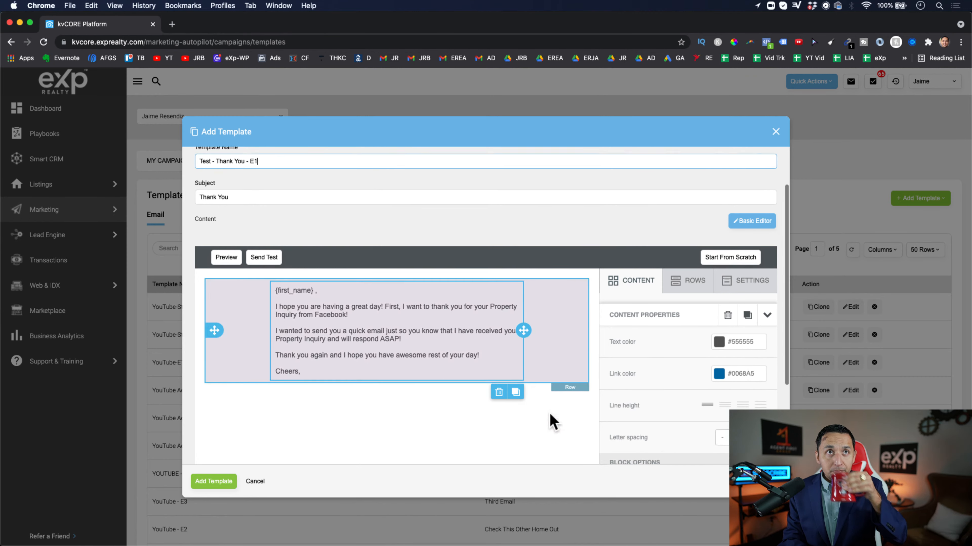
{"action": "left_click", "coordinate": [209, 484]}
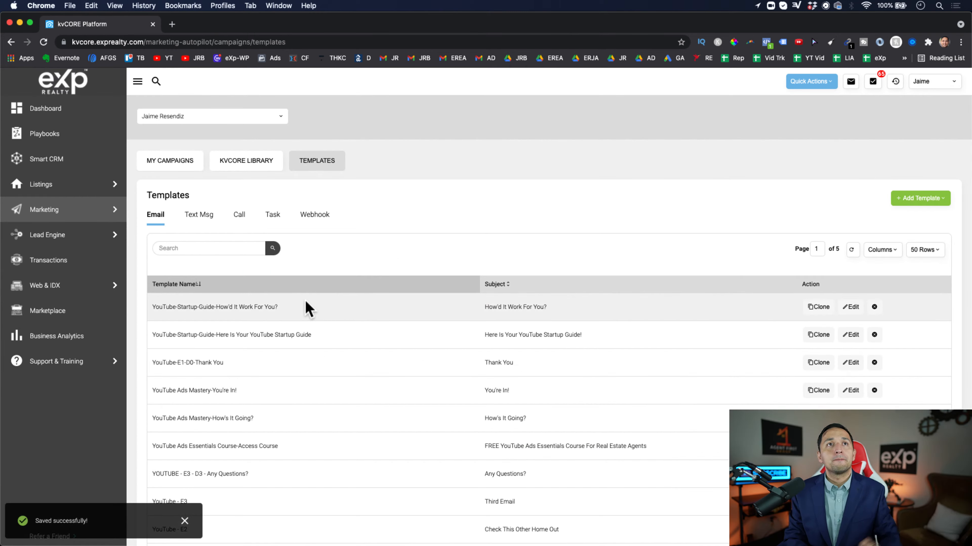
Search the email templates for "e1" and look through the matching entries for the saved thank-you template.
{"action": "left_click", "coordinate": [211, 244]}
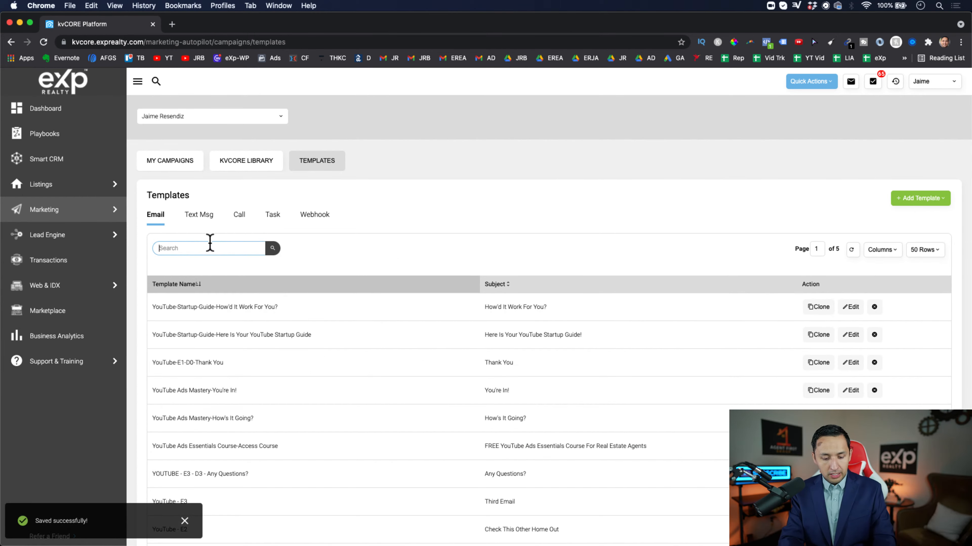
{"action": "type", "text": "e1"}
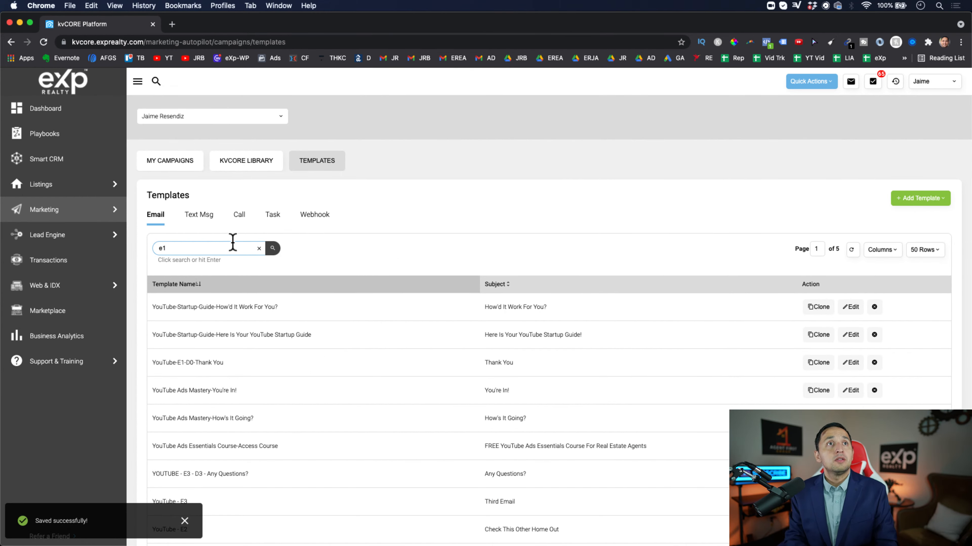
{"action": "key", "text": "Return"}
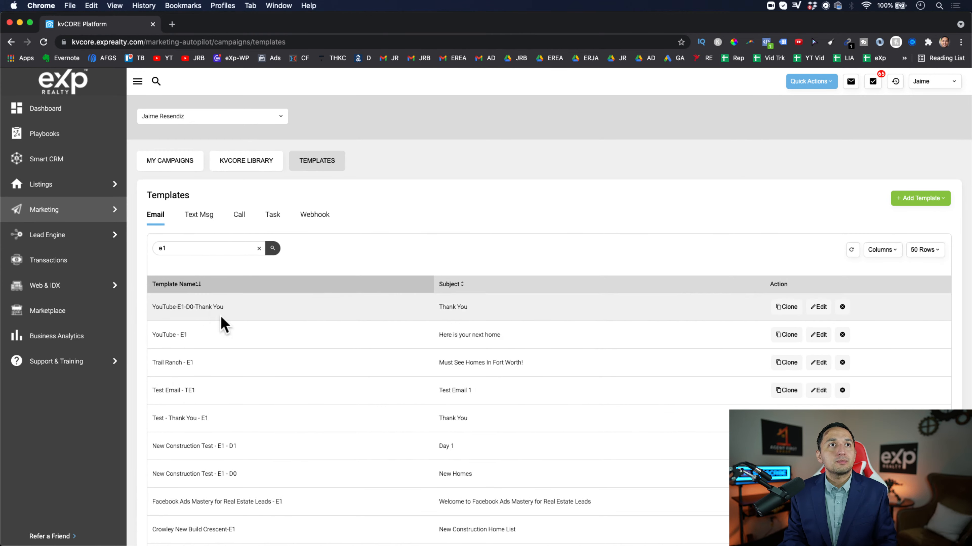
{"action": "scroll", "coordinate": [202, 409], "scroll_direction": "down", "scroll_amount": 1}
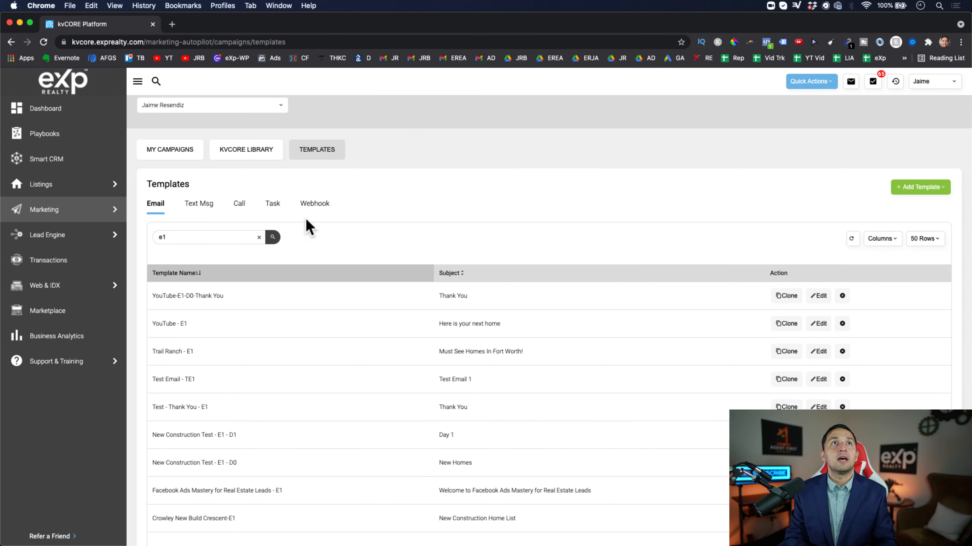
{"action": "scroll", "coordinate": [291, 224], "scroll_direction": "up", "scroll_amount": 1}
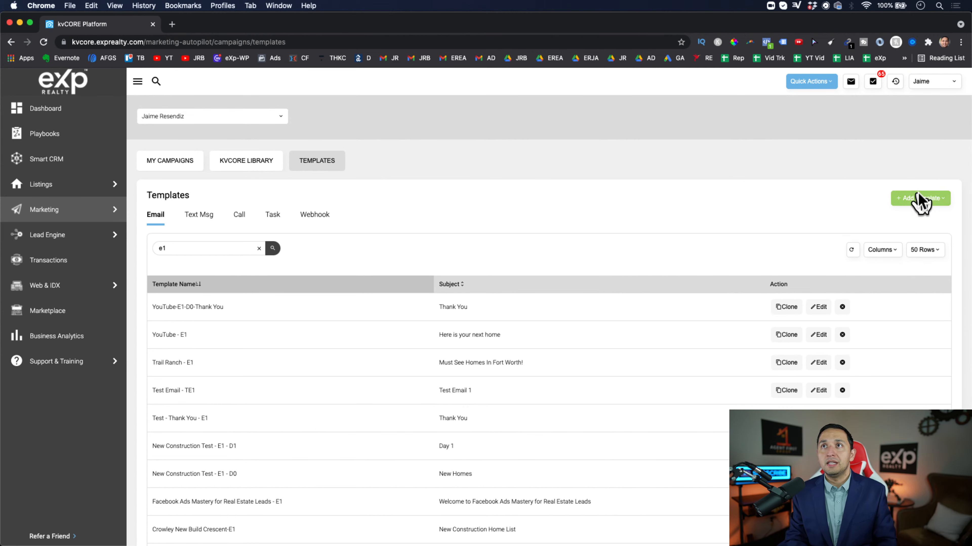
Start a new email template and set its subject to "Any Questions?".
{"action": "left_click", "coordinate": [921, 200]}
{"action": "left_click", "coordinate": [917, 222]}
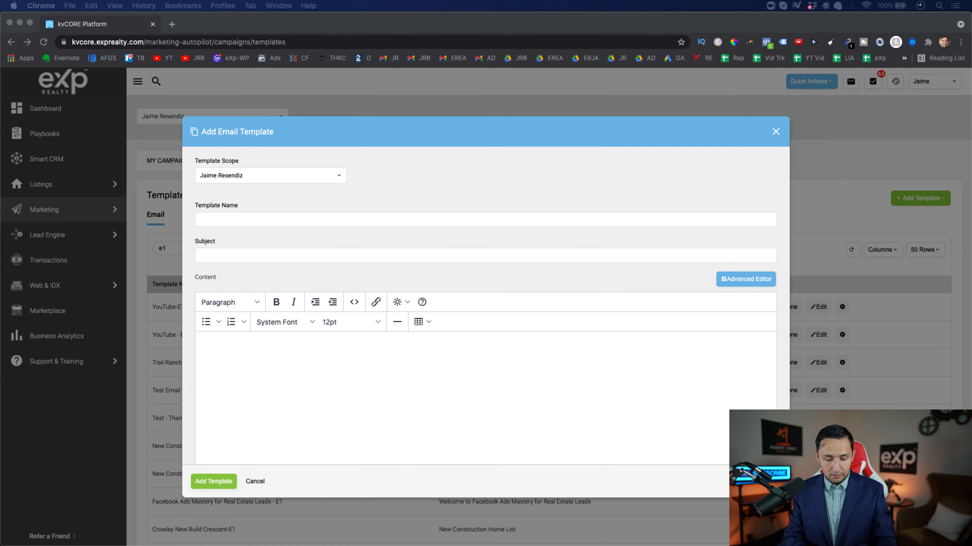
{"action": "left_click", "coordinate": [264, 256]}
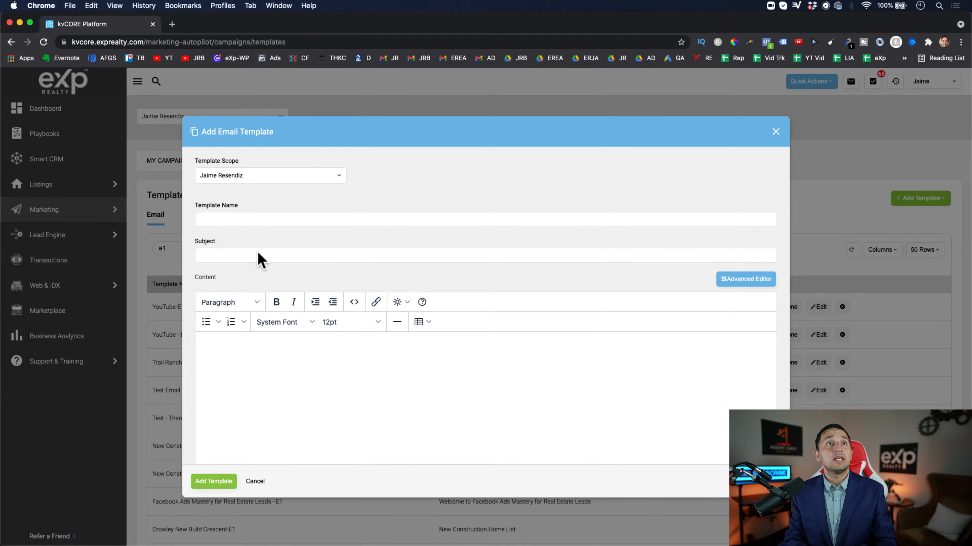
{"action": "left_click", "coordinate": [253, 256]}
{"action": "type", "text": "Any Questions?"}
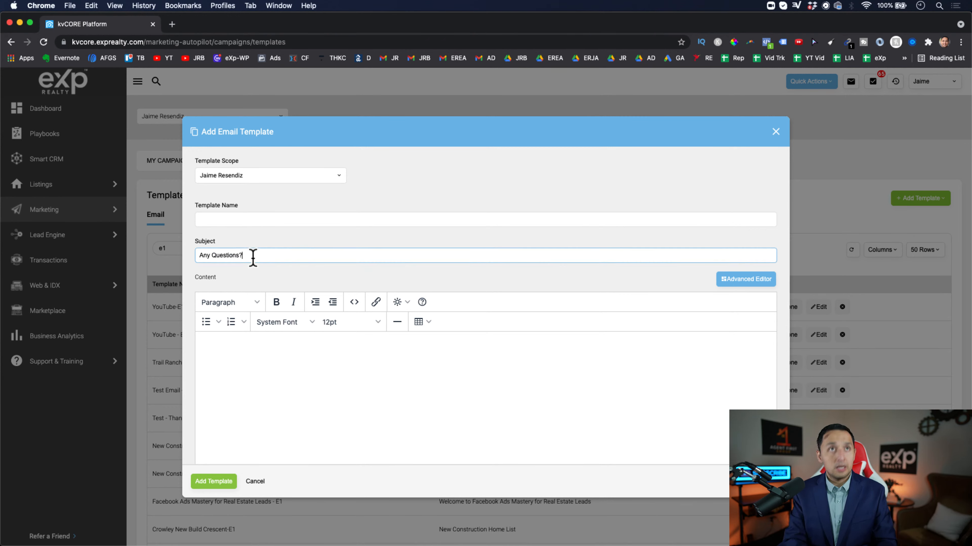
Fill the email content with the check-in message from "I hope you are having a great day!" to "Cheers", on separate lines.
{"action": "left_click", "coordinate": [265, 410]}
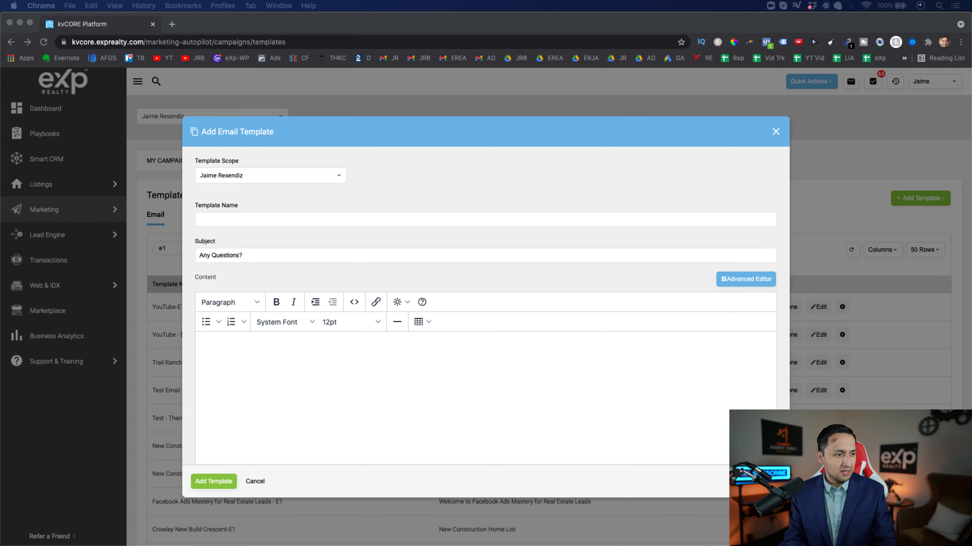
{"action": "left_click", "coordinate": [368, 354]}
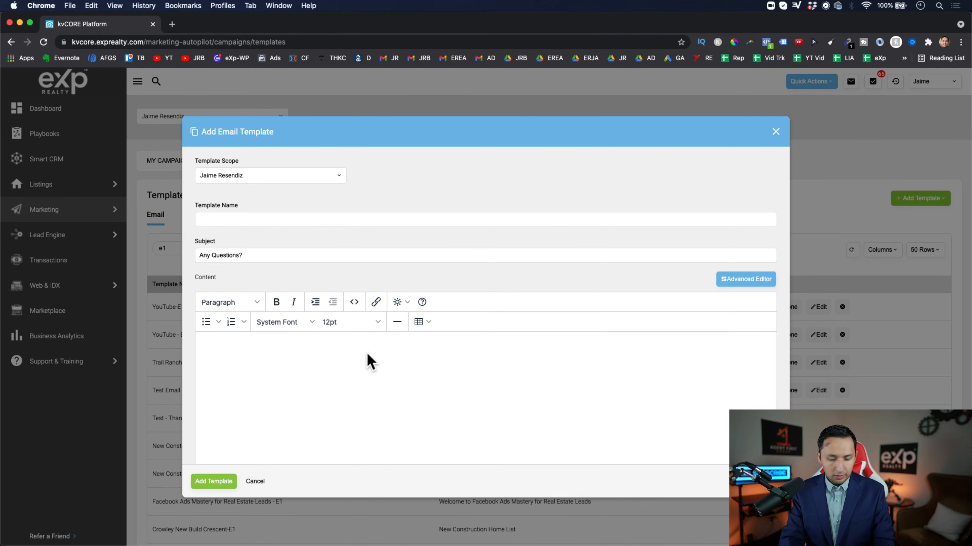
{"action": "key", "text": "super+v"}
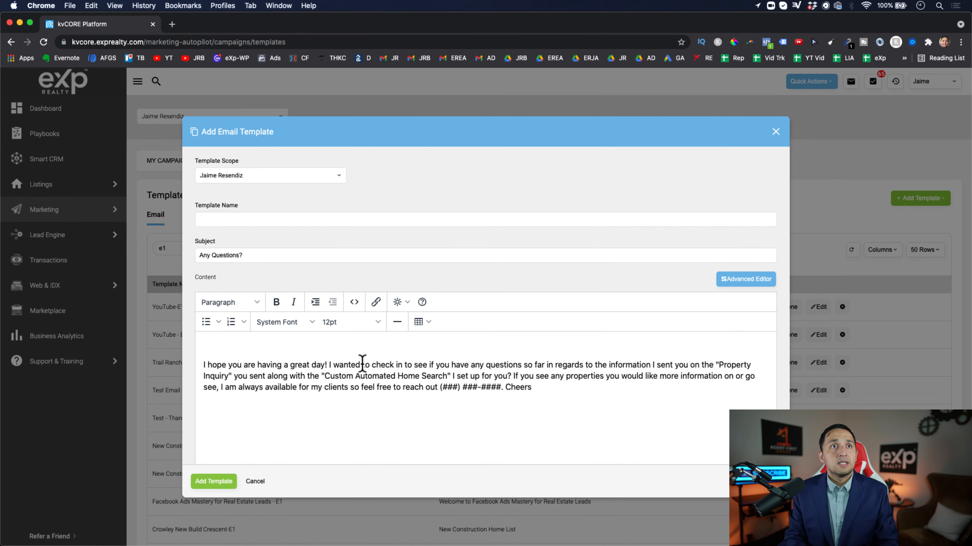
{"action": "key", "text": "super+z"}
{"action": "type", "text": "I hope you are having a great day! I wanted to check in to see if you have any questions so far in regards to the information I sent you on the \"Property Inquiry\" you sent along with the \"Custom Automated Home Search\" I set up for you? If you see any properties you would like more information on or go see, I am always available for my clients so feel free to reach out (###) ###-####. Cheers"}
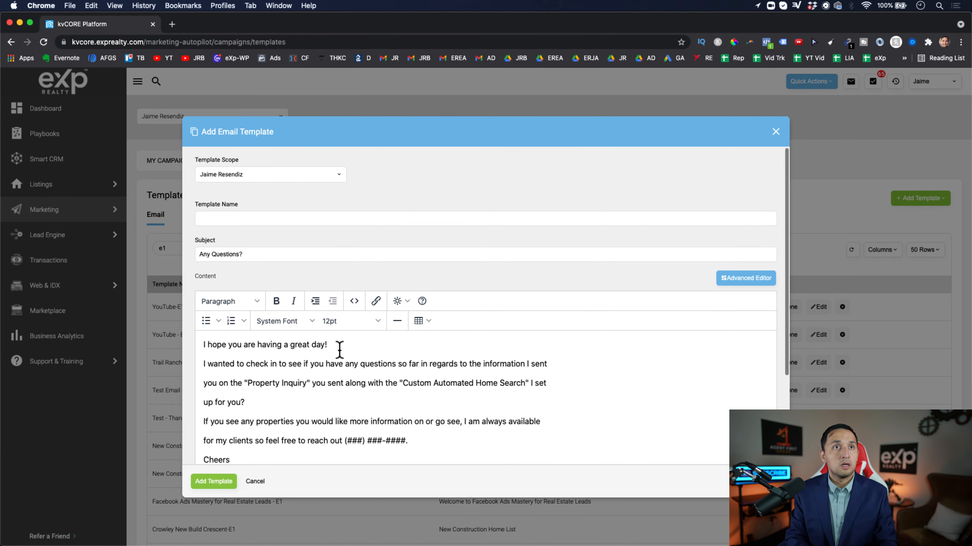
Add a line above "I hope you are having a great day!" with the Agent First Name merge tag followed by a comma.
{"action": "left_click", "coordinate": [204, 346]}
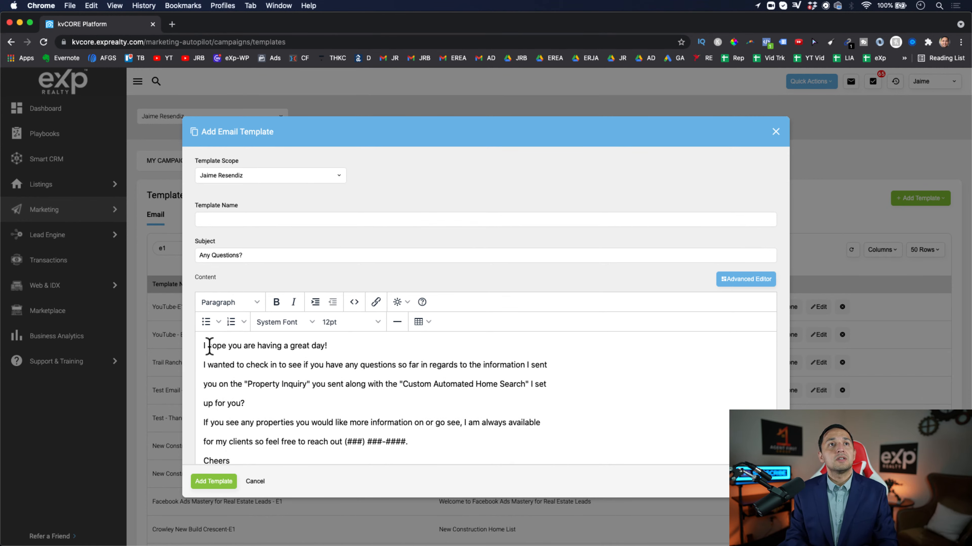
{"action": "left_click_drag", "start_coordinate": [203, 346], "coordinate": [213, 347]}
{"action": "key", "text": "Return"}
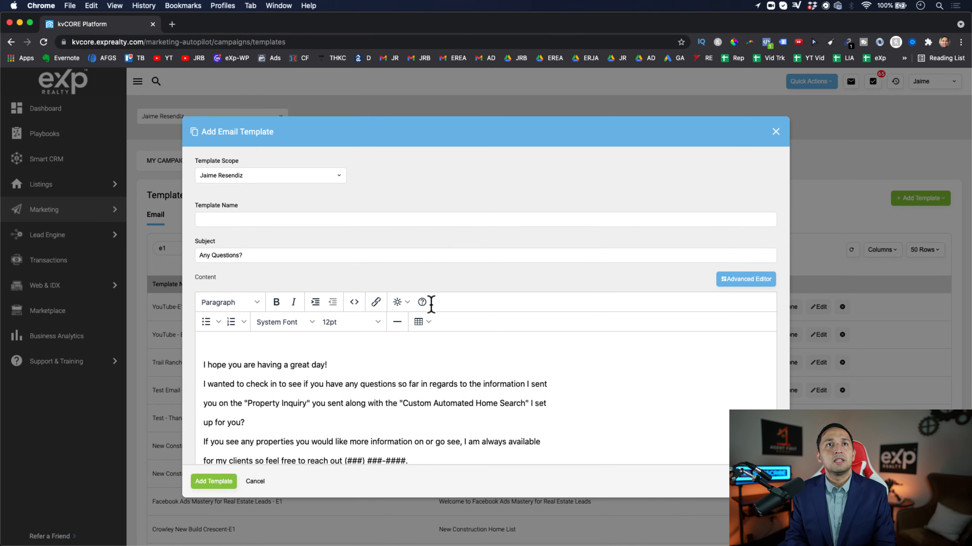
{"action": "left_click", "coordinate": [399, 302]}
{"action": "mouse_move", "coordinate": [405, 338]}
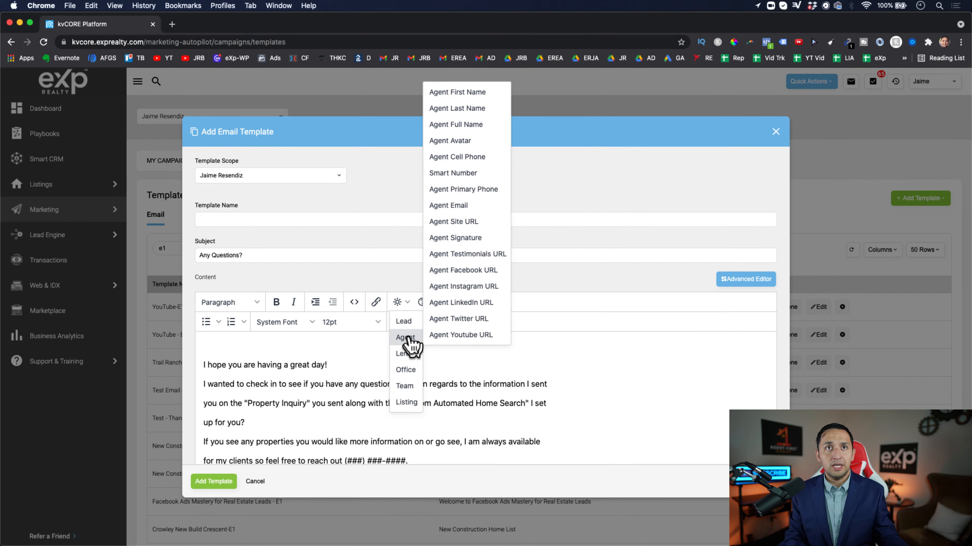
{"action": "left_click", "coordinate": [467, 94]}
{"action": "type", "text": ","}
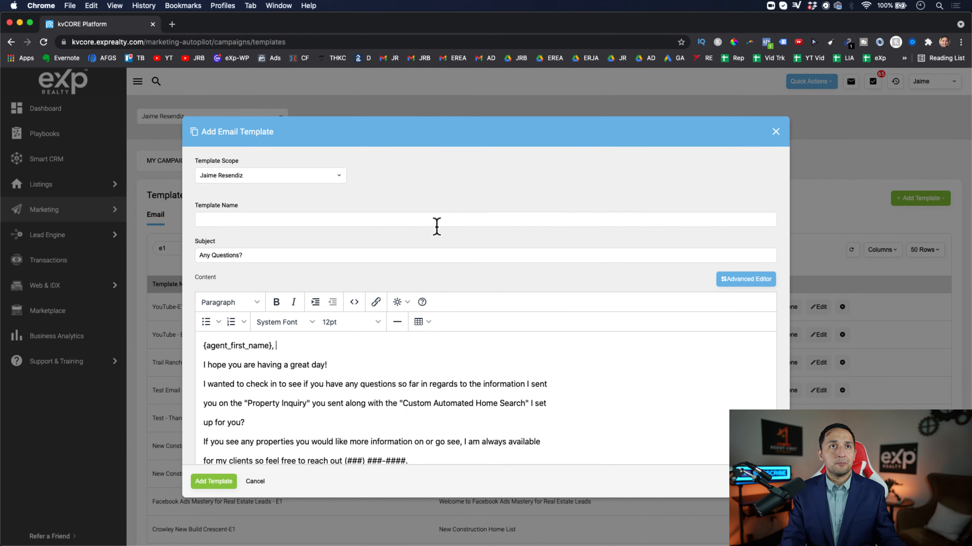
Join the broken lines beginning "you on the", "up for you?" and "for my clients" onto the lines preceding them.
{"action": "scroll", "coordinate": [291, 383], "scroll_direction": "down", "scroll_amount": 1}
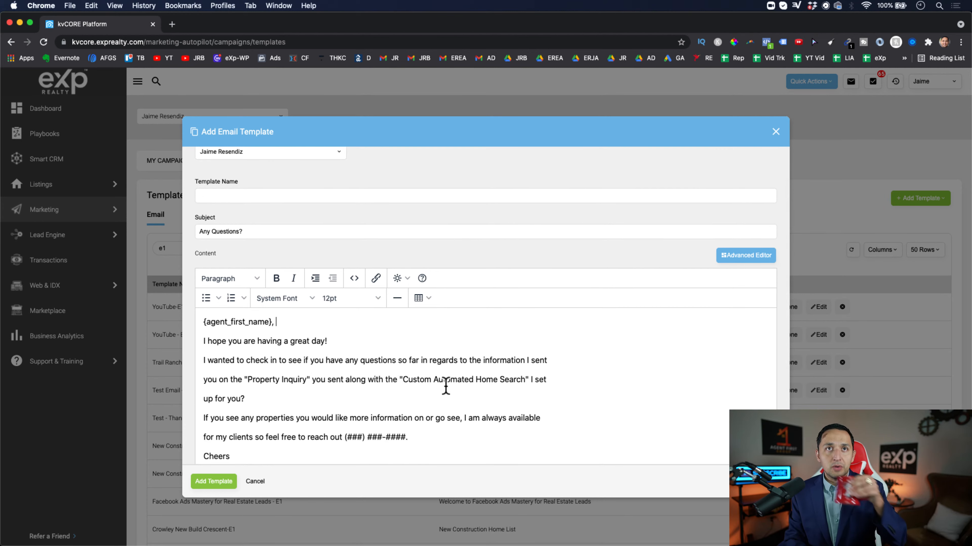
{"action": "left_click", "coordinate": [206, 379]}
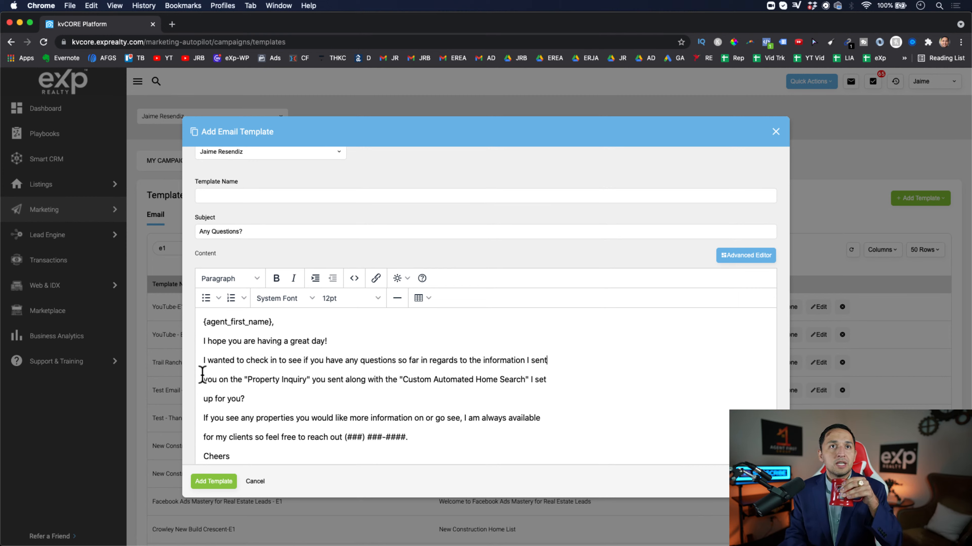
{"action": "left_click", "coordinate": [206, 381]}
{"action": "key", "text": "BackSpace"}
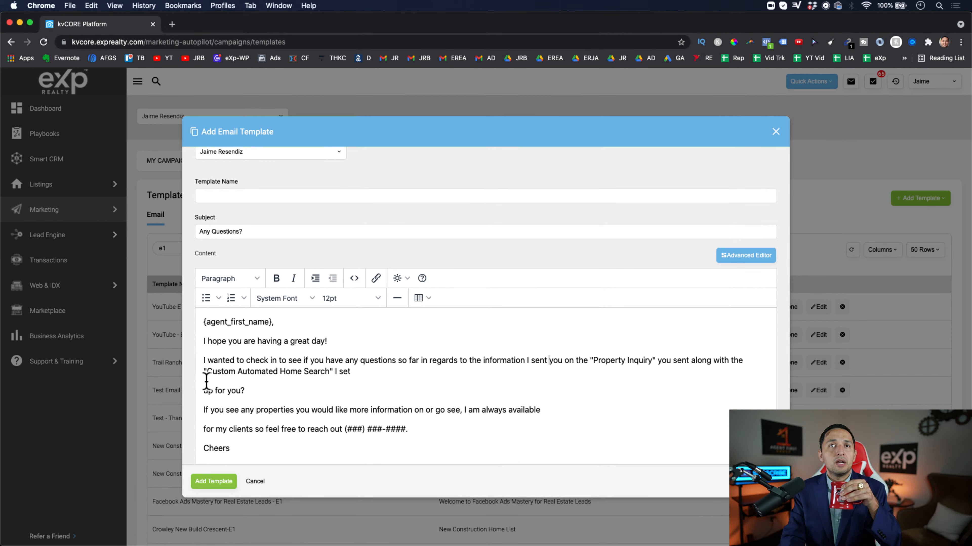
{"action": "left_click", "coordinate": [263, 395]}
{"action": "left_click", "coordinate": [209, 391]}
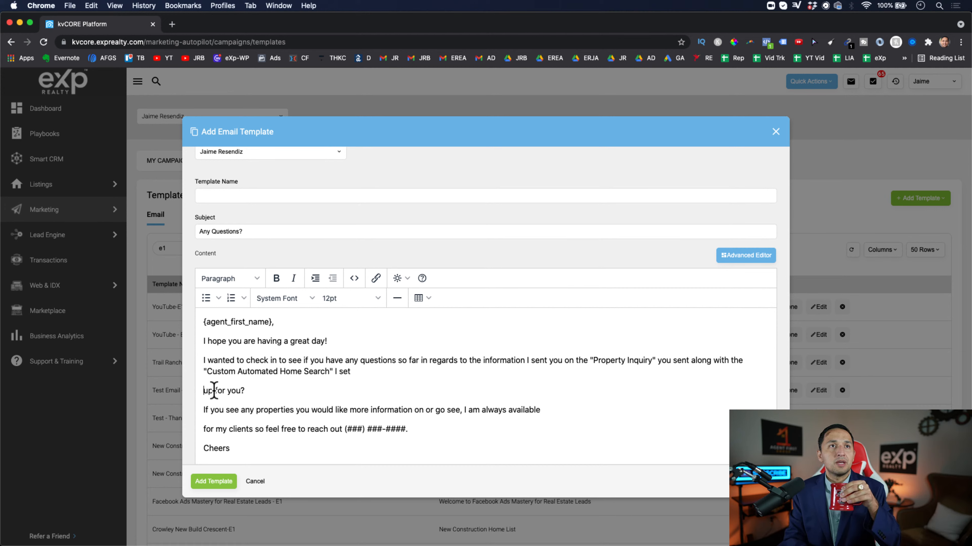
{"action": "key", "text": "BackSpace"}
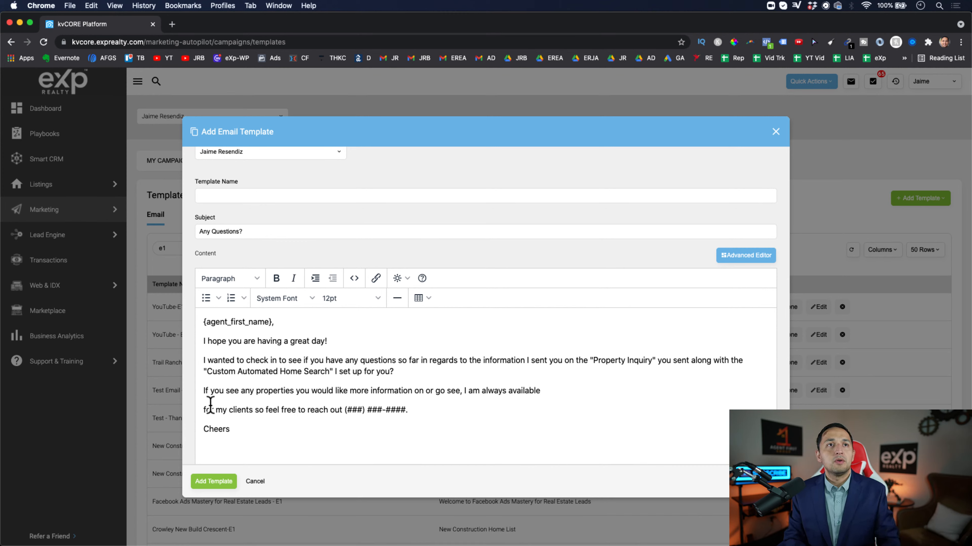
{"action": "left_click", "coordinate": [204, 409]}
{"action": "key", "text": "BackSpace"}
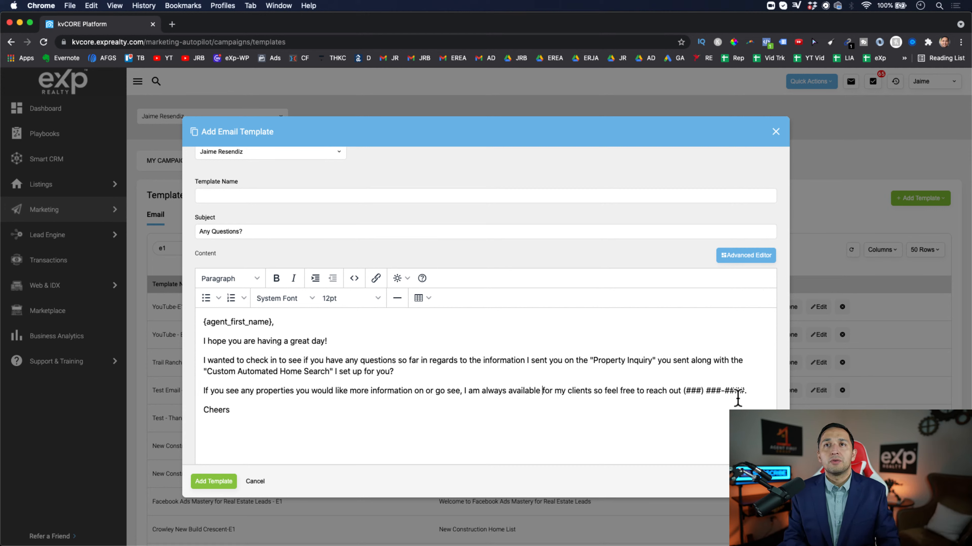
Name the template "Test - Any Questions - E2" and save it to the email templates.
{"action": "left_click_drag", "start_coordinate": [747, 391], "coordinate": [685, 392]}
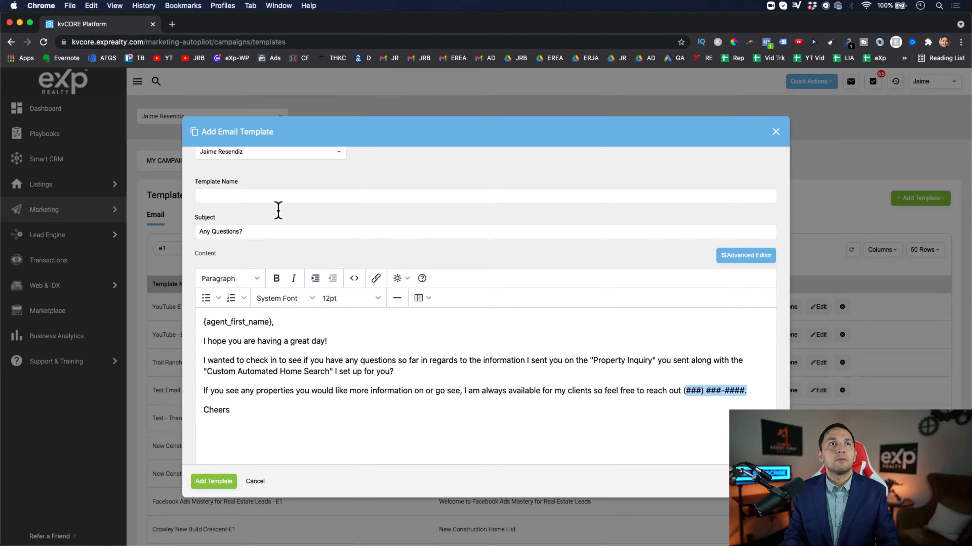
{"action": "left_click", "coordinate": [265, 196]}
{"action": "scroll", "coordinate": [265, 198], "scroll_direction": "up", "scroll_amount": 1}
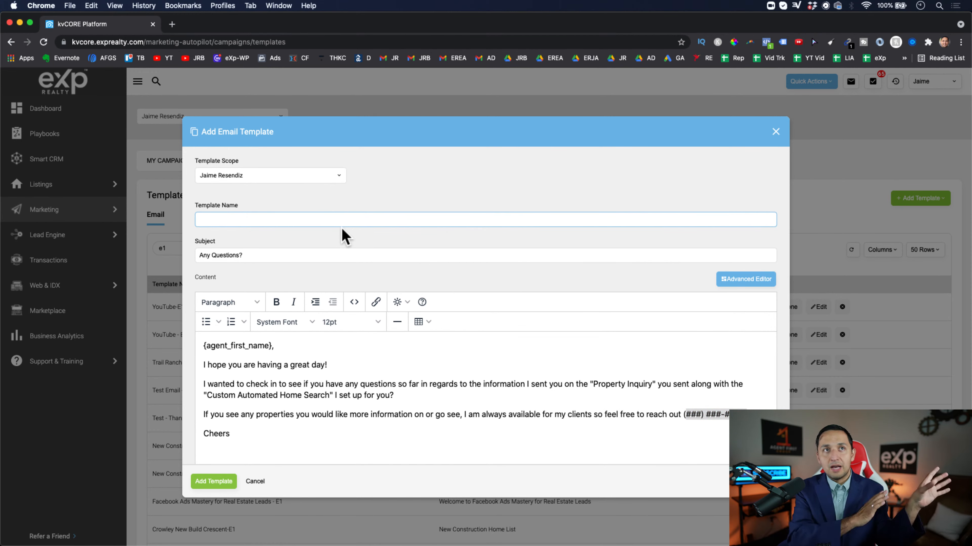
{"action": "type", "text": "Test - "}
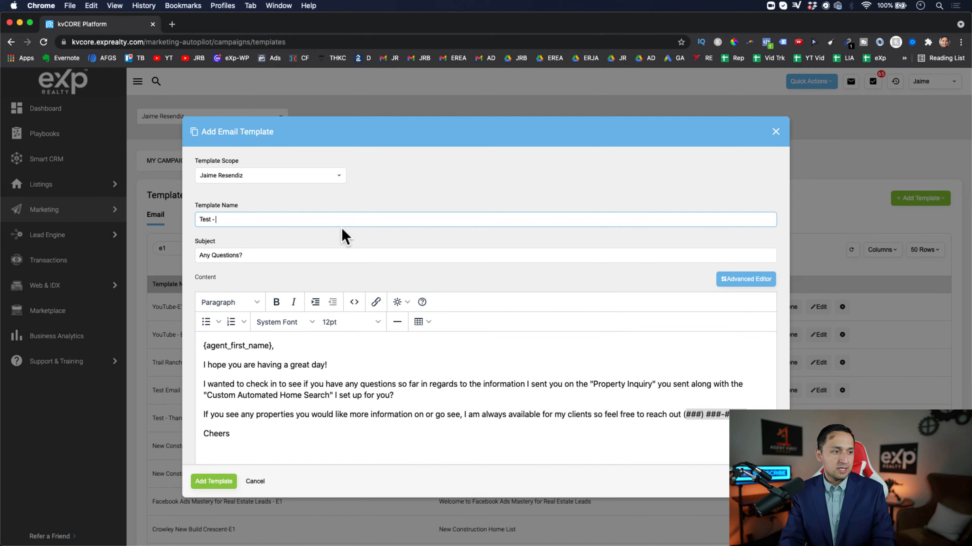
{"action": "type", "text": "Any Questions -"}
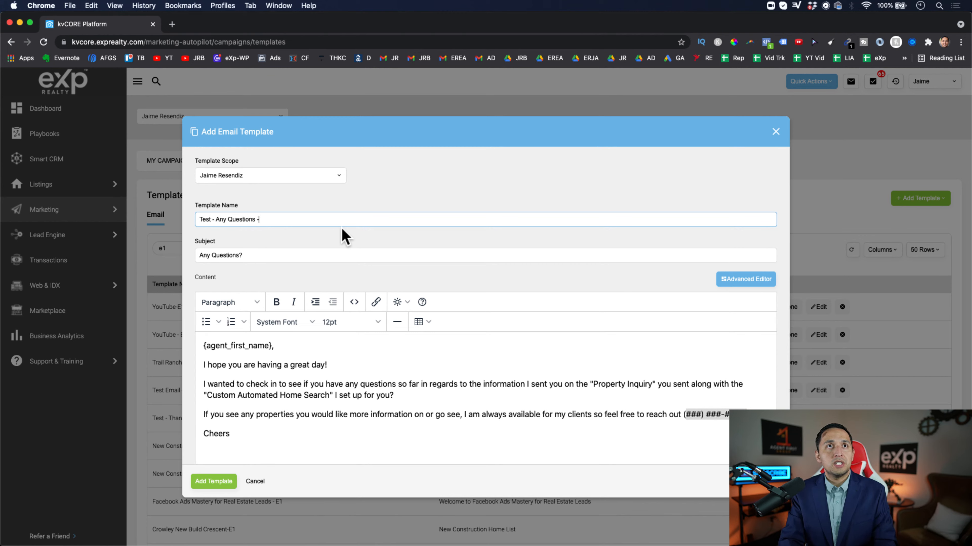
{"action": "type", "text": " E1"}
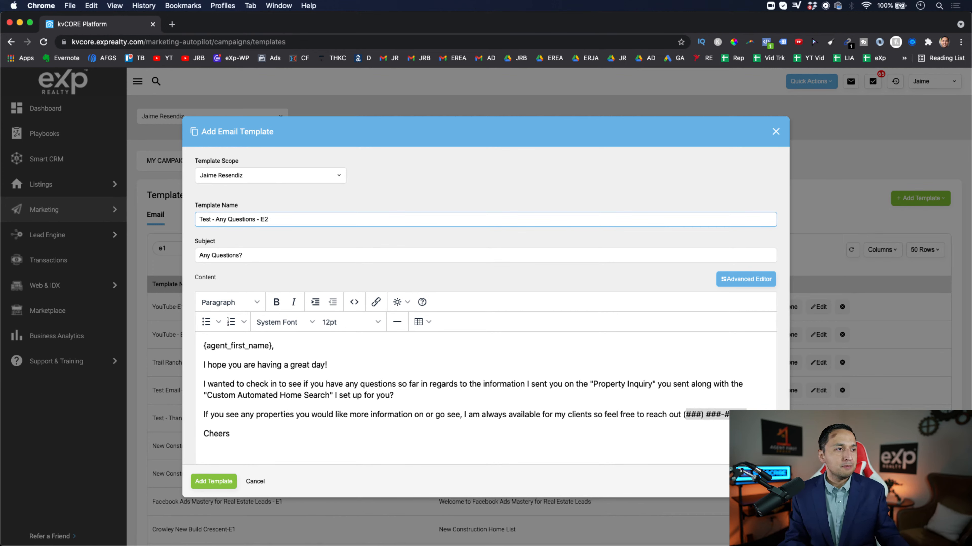
{"action": "left_click", "coordinate": [396, 545]}
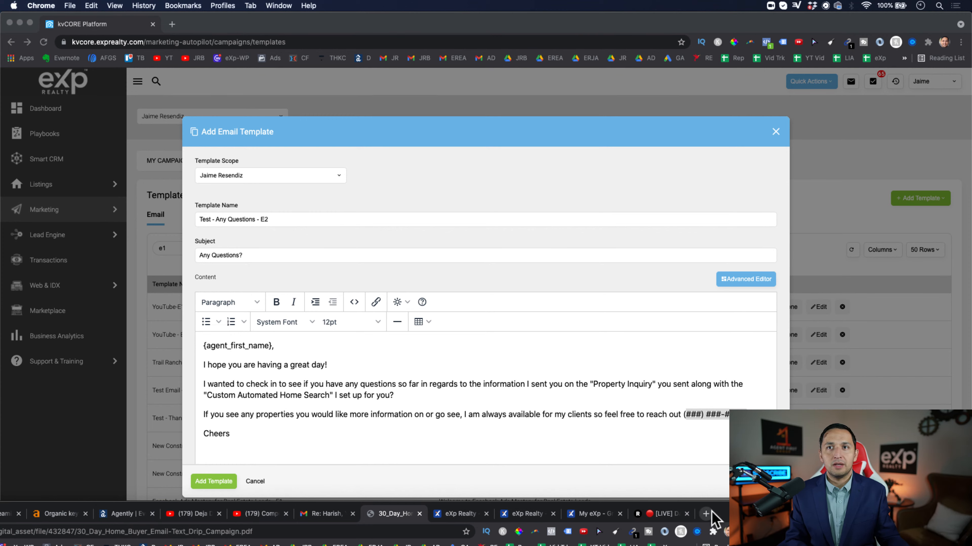
{"action": "left_click_drag", "start_coordinate": [712, 514], "coordinate": [584, 60]}
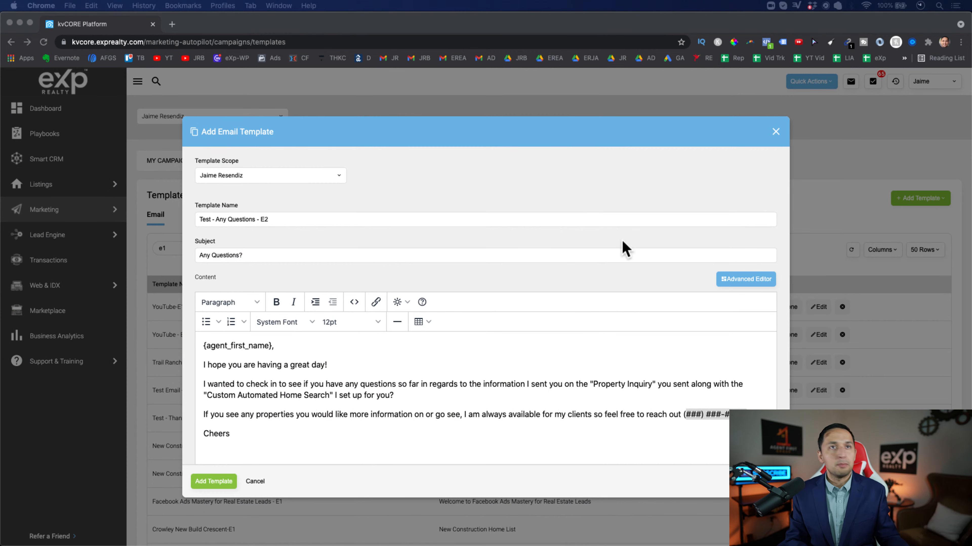
{"action": "left_click", "coordinate": [217, 482]}
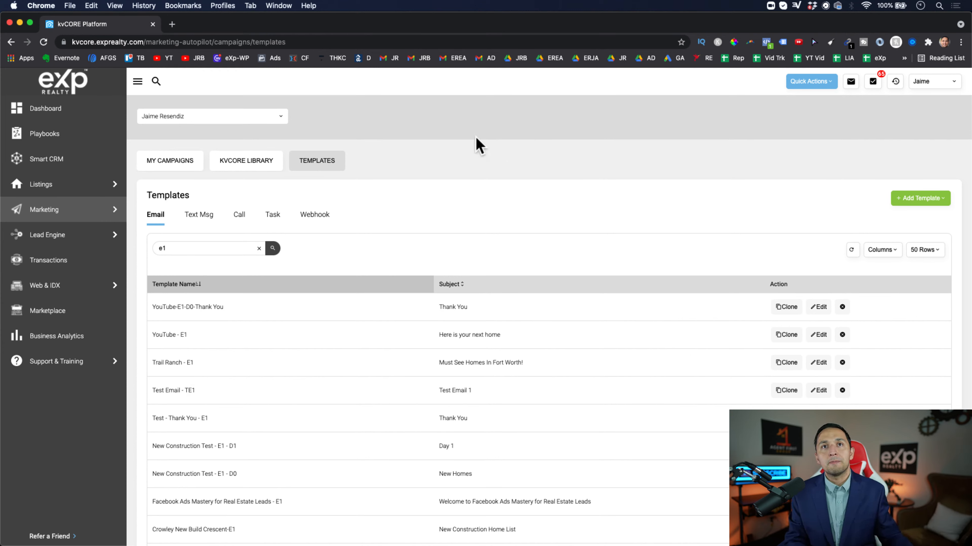
Start a new campaign in My Campaigns and choose a hashtag as its start condition.
{"action": "left_click", "coordinate": [165, 168]}
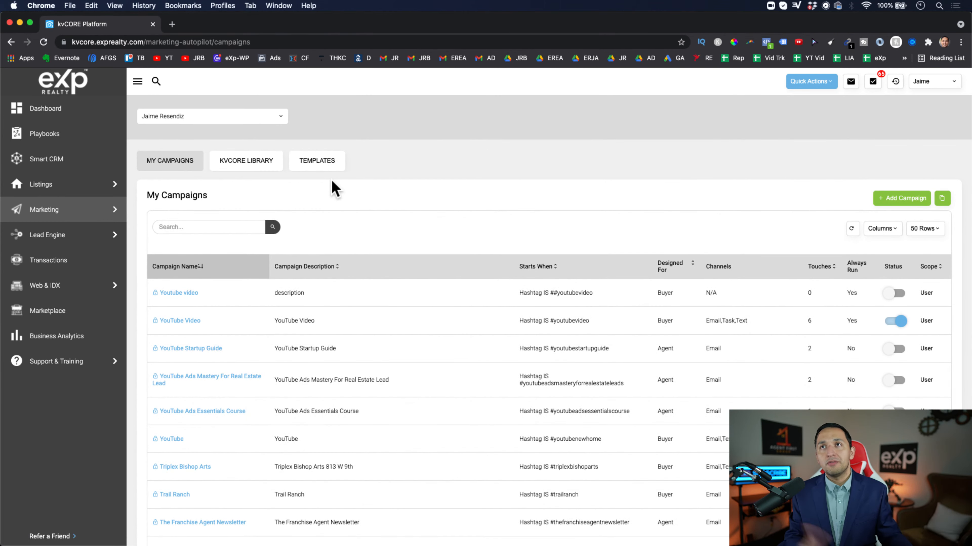
{"action": "left_click", "coordinate": [896, 197]}
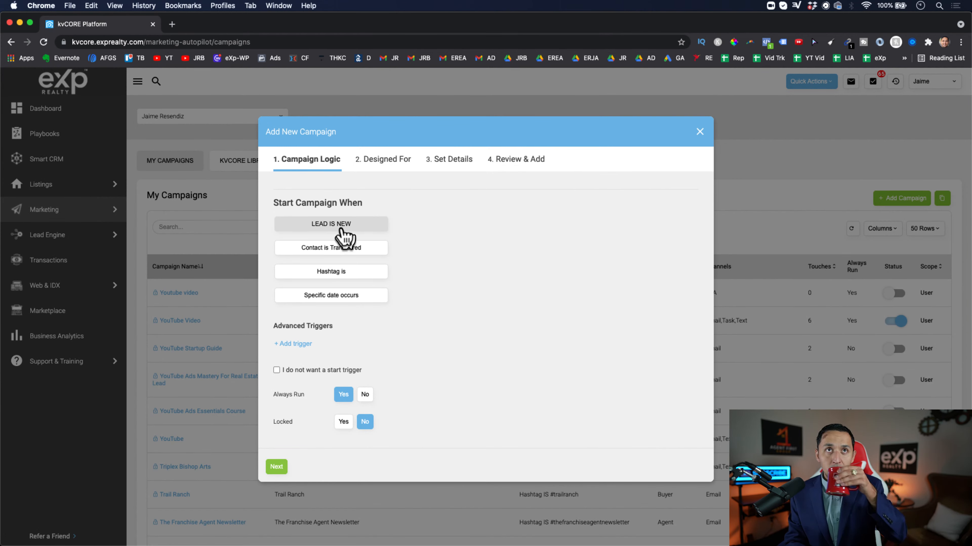
{"action": "left_click", "coordinate": [342, 272]}
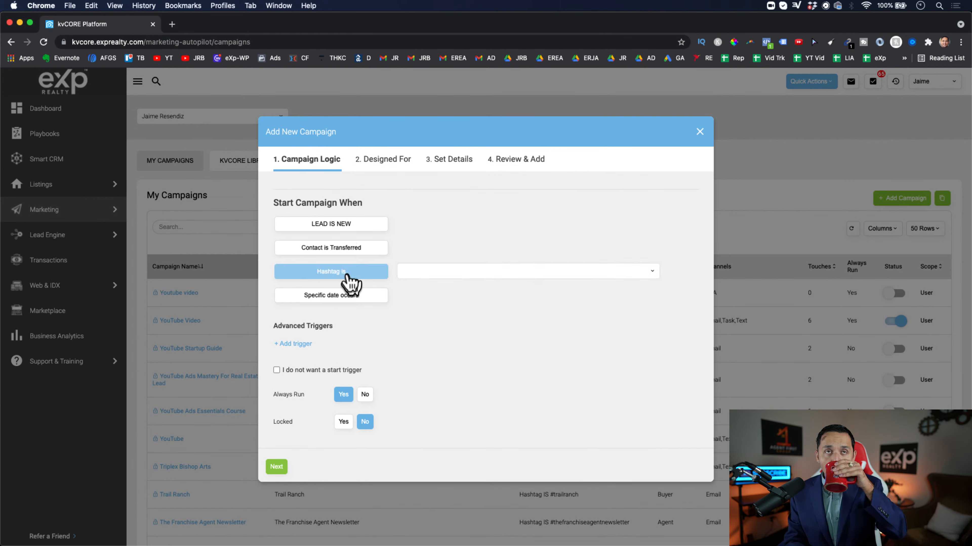
Enter "testemailmarketing" as the campaign's trigger hashtag, without the # sign, and proceed to the Designed For stage.
{"action": "left_click", "coordinate": [413, 271]}
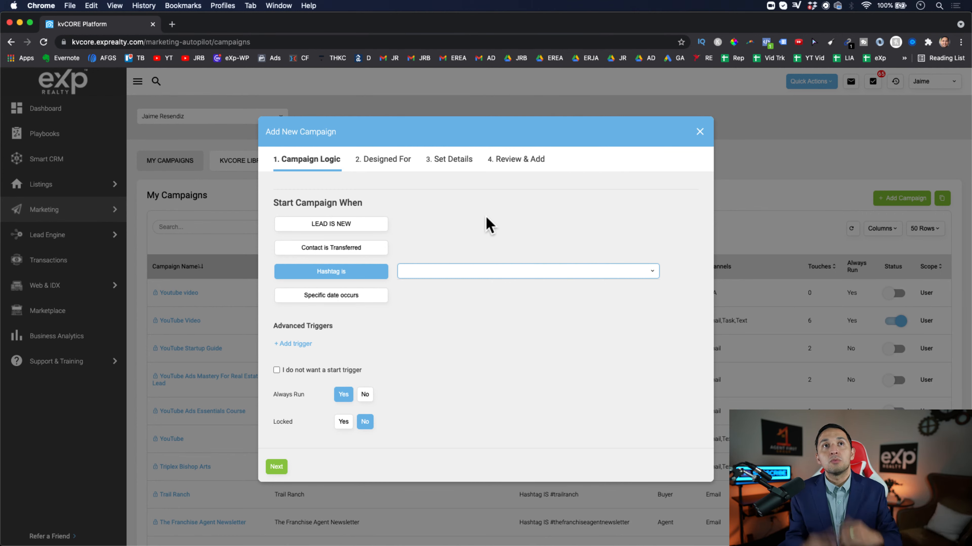
{"action": "type", "text": "#test"}
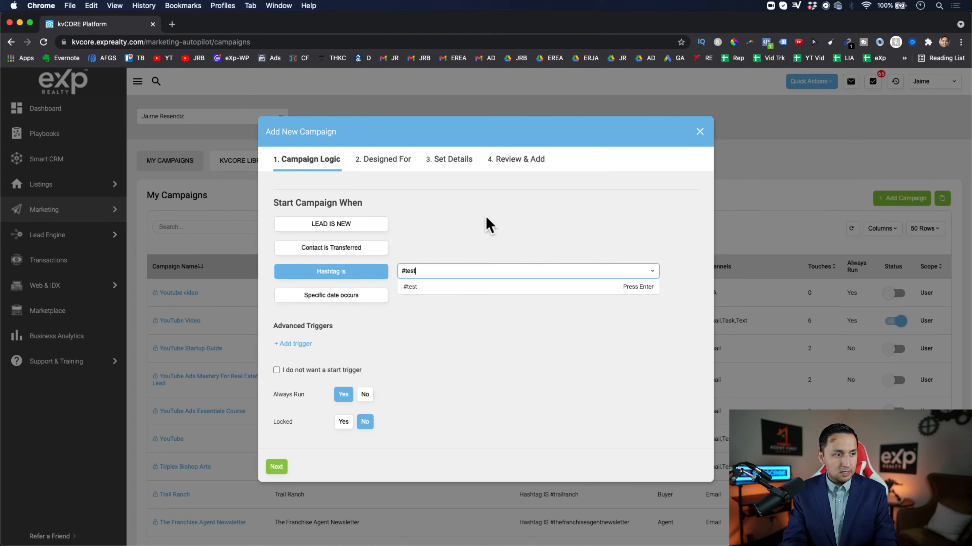
{"action": "type", "text": "emailmarketin"}
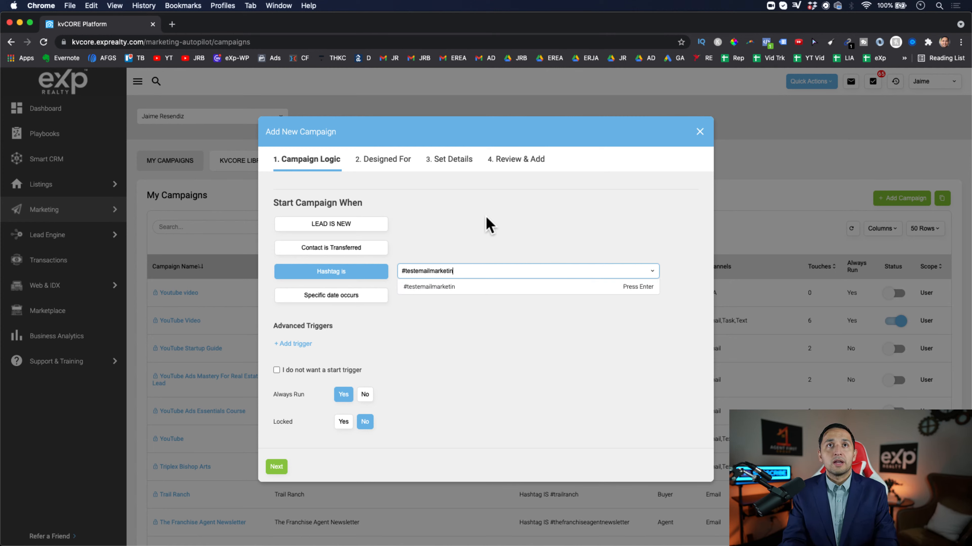
{"action": "type", "text": "g"}
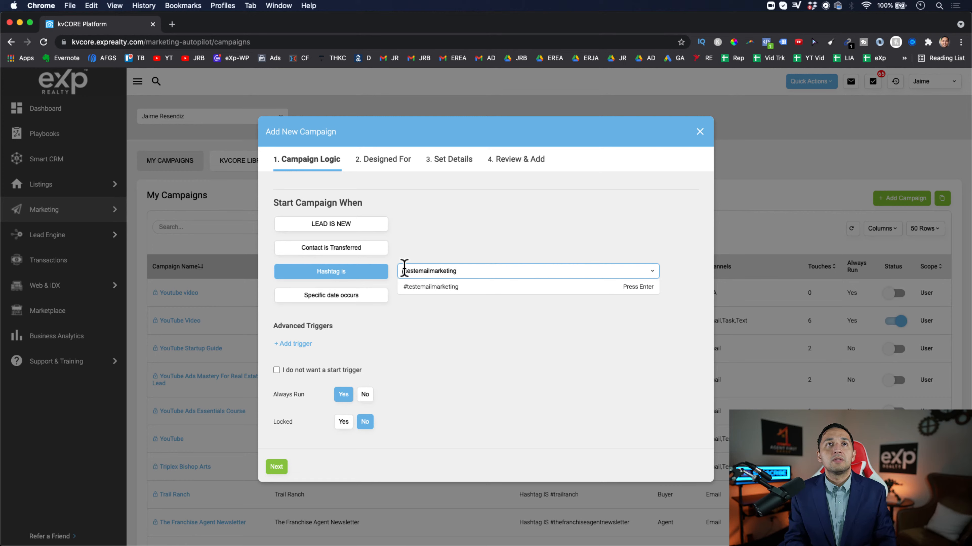
{"action": "key", "text": "BackSpace"}
{"action": "left_click", "coordinate": [486, 273]}
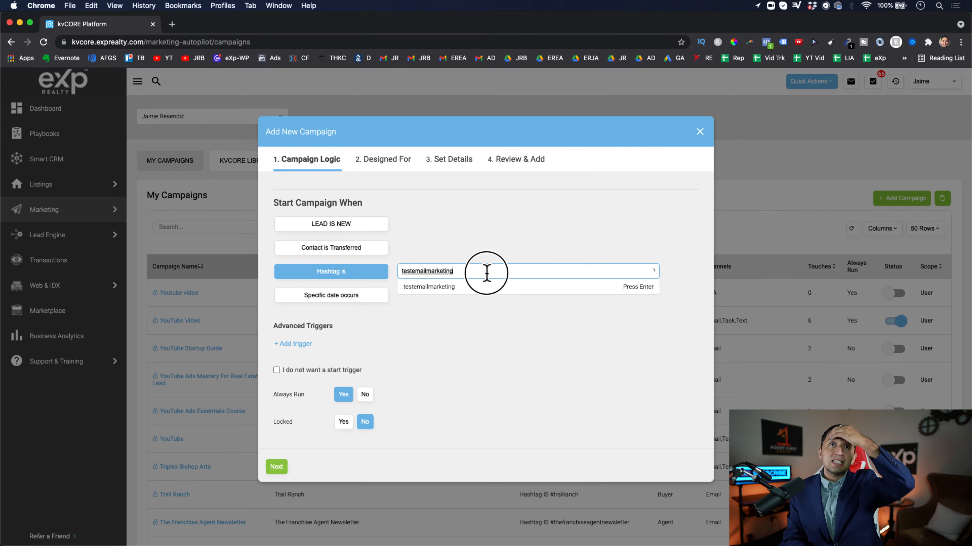
{"action": "key", "text": "Return"}
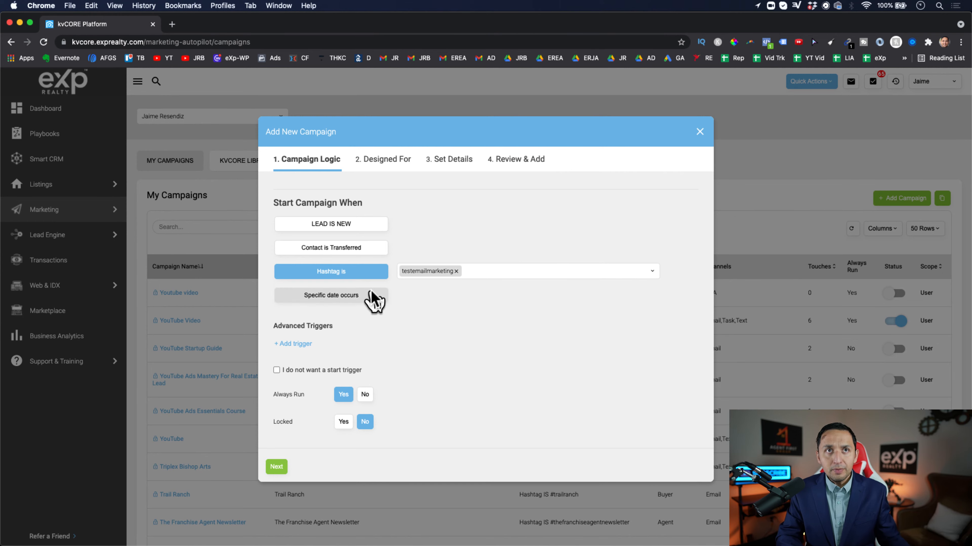
{"action": "left_click", "coordinate": [276, 467]}
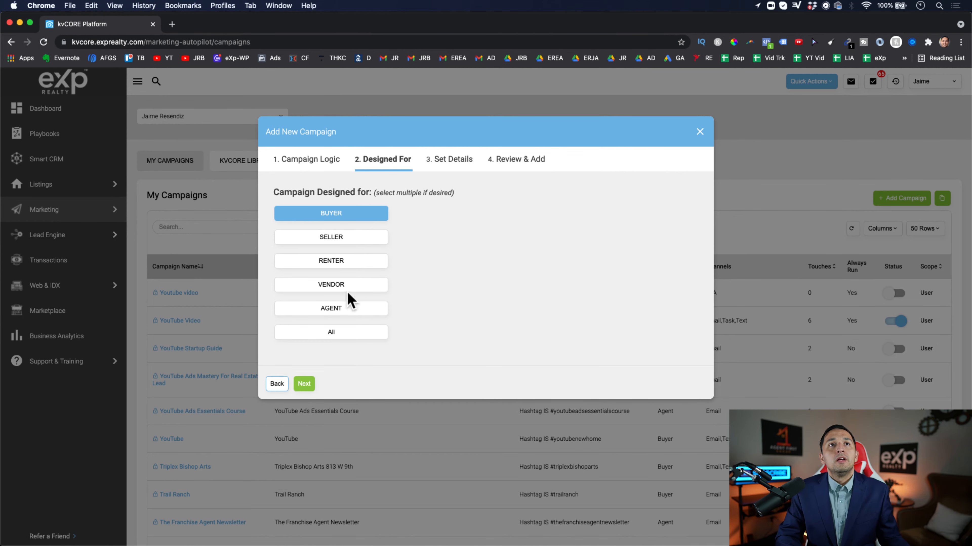
Keep Buyer as the campaign's designated audience, proceed to the details and name the campaign "Test Email Marketing".
{"action": "left_click", "coordinate": [311, 391]}
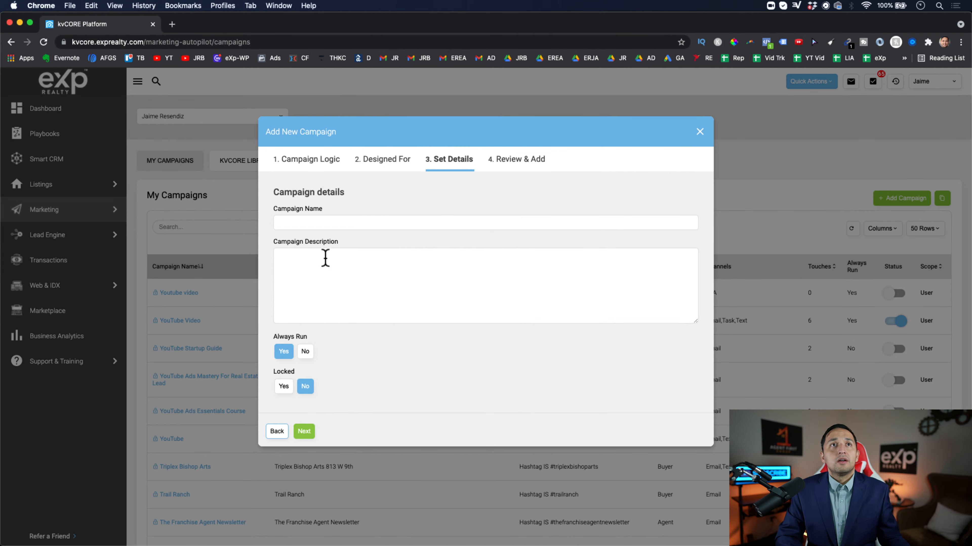
{"action": "left_click", "coordinate": [330, 222]}
{"action": "type", "text": "Test "}
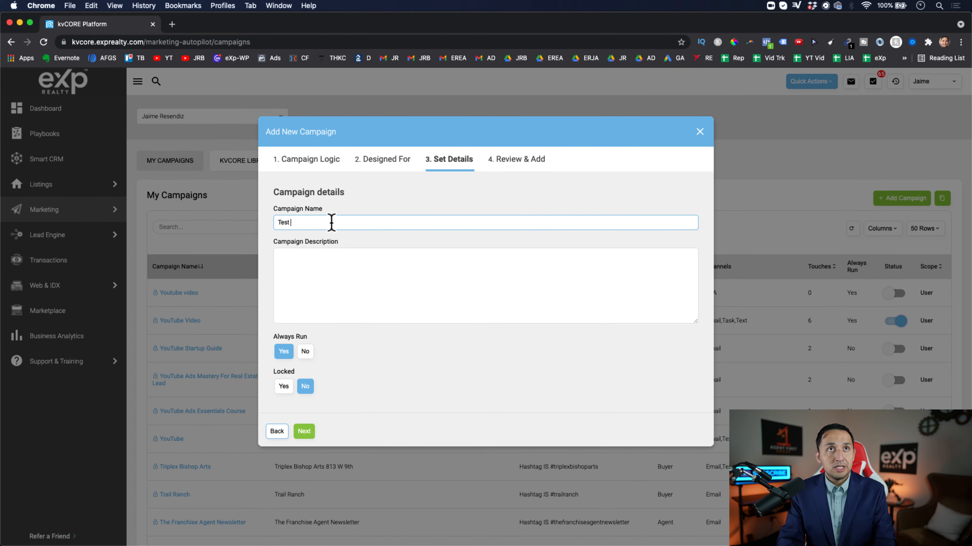
{"action": "type", "text": "Email Market"}
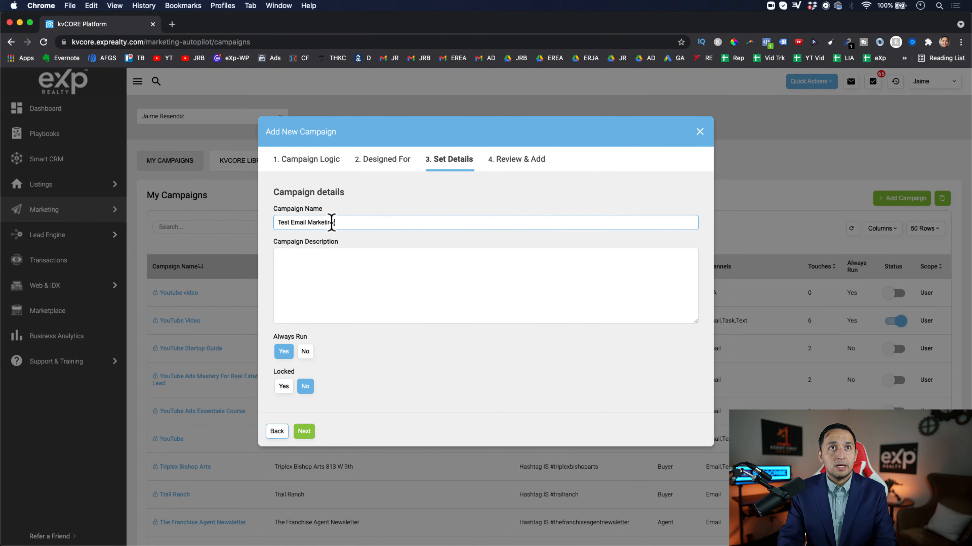
{"action": "type", "text": "ing"}
Reuse the campaign name as the description "#TestEmailMarketing", without spaces, and finish adding the campaign.
{"action": "triple_click", "coordinate": [318, 223]}
{"action": "key", "text": "super+c"}
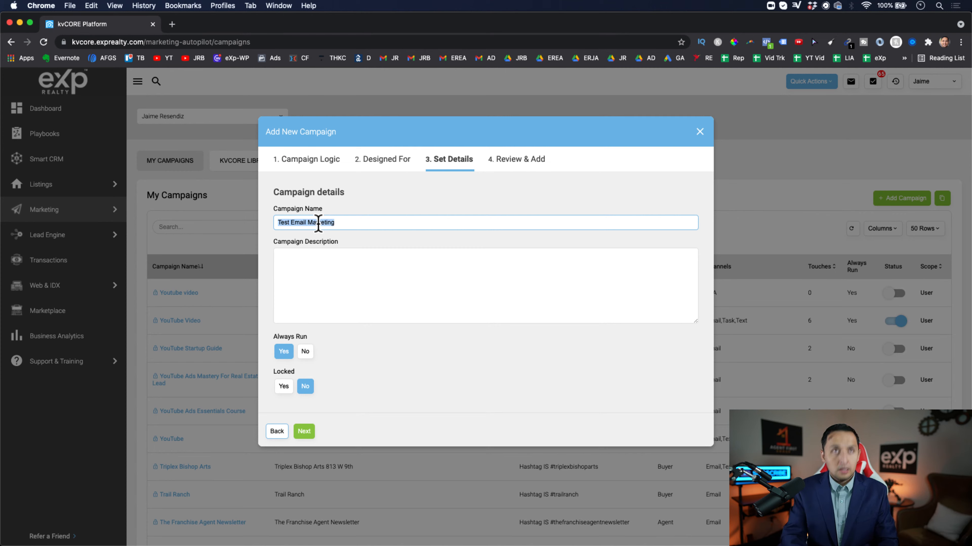
{"action": "left_click", "coordinate": [320, 261]}
{"action": "type", "text": "#"}
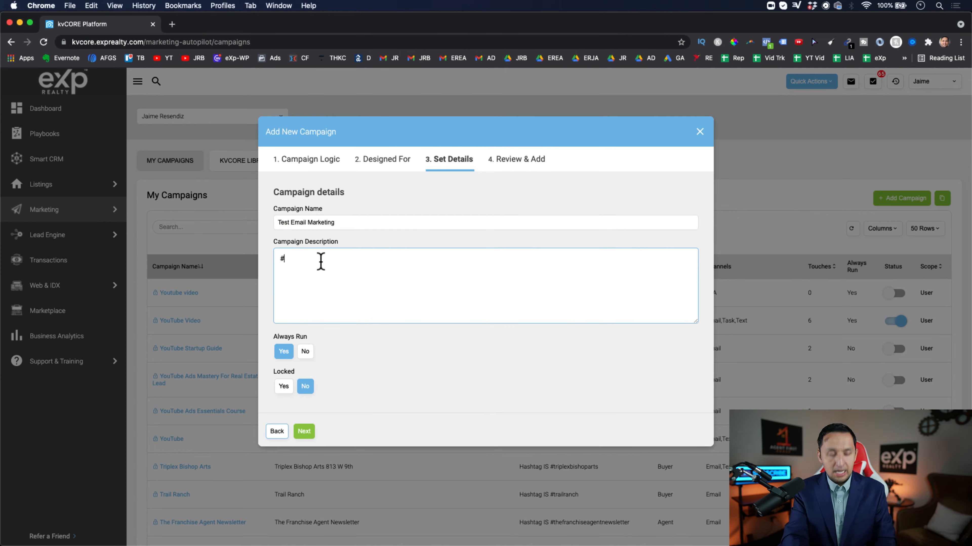
{"action": "key", "text": "super+v"}
{"action": "left_click", "coordinate": [320, 260]}
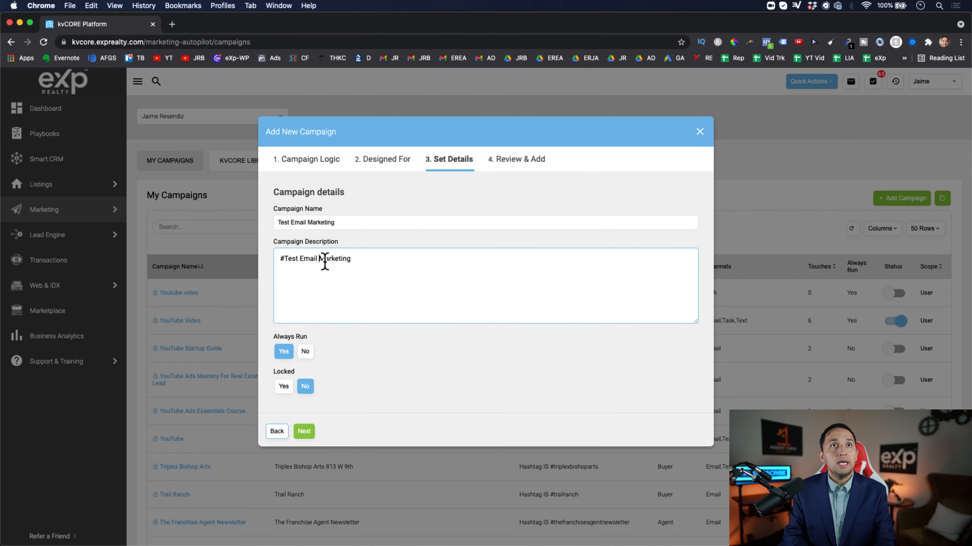
{"action": "key", "text": "BackSpace"}
{"action": "left_click", "coordinate": [299, 260]}
{"action": "key", "text": "BackSpace"}
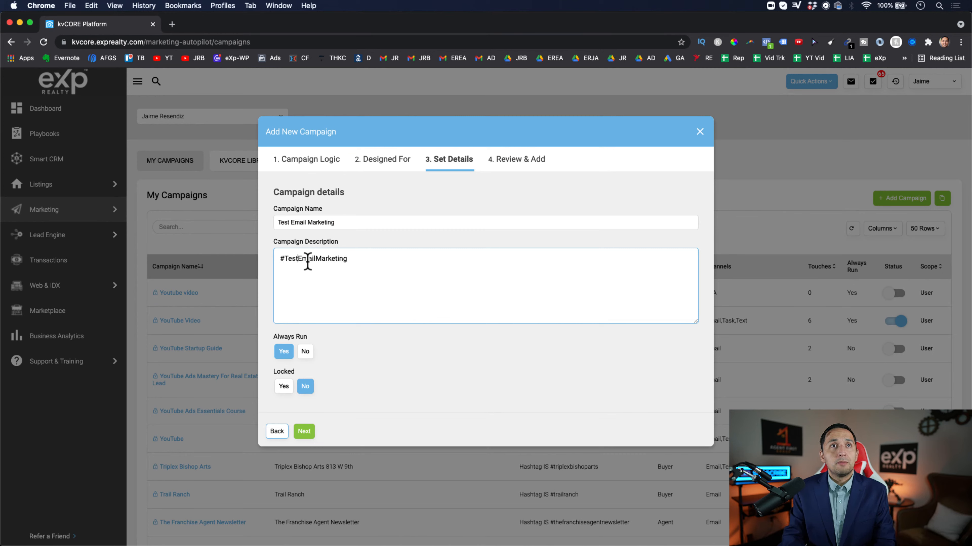
{"action": "left_click", "coordinate": [304, 434]}
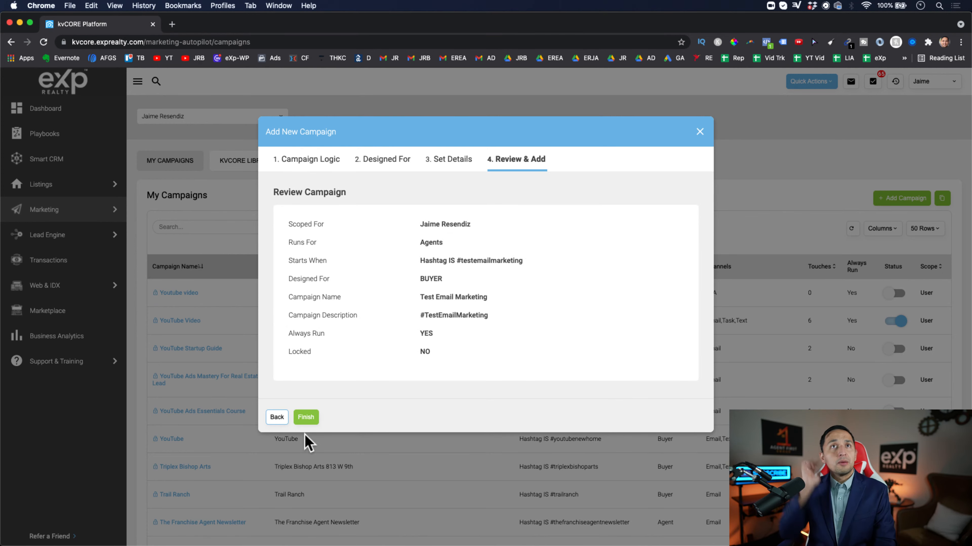
{"action": "left_click", "coordinate": [306, 417]}
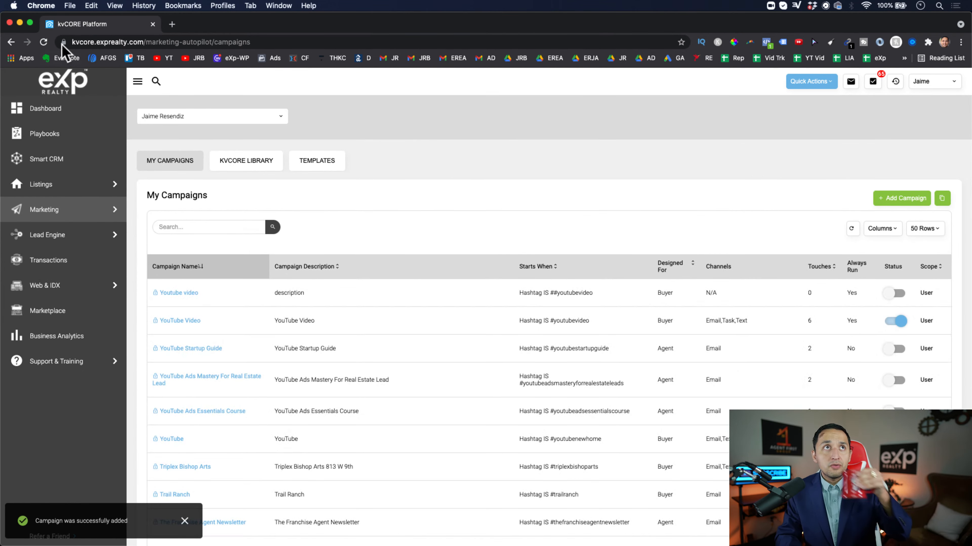
Refresh the campaign list and open the Test Email Marketing campaign.
{"action": "left_click", "coordinate": [43, 42]}
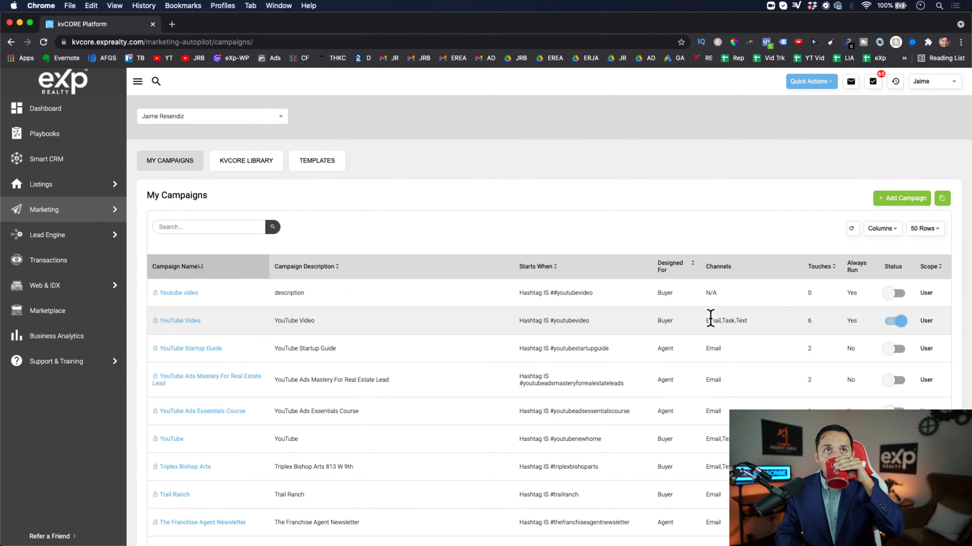
{"action": "scroll", "coordinate": [710, 319], "scroll_direction": "down", "scroll_amount": 5}
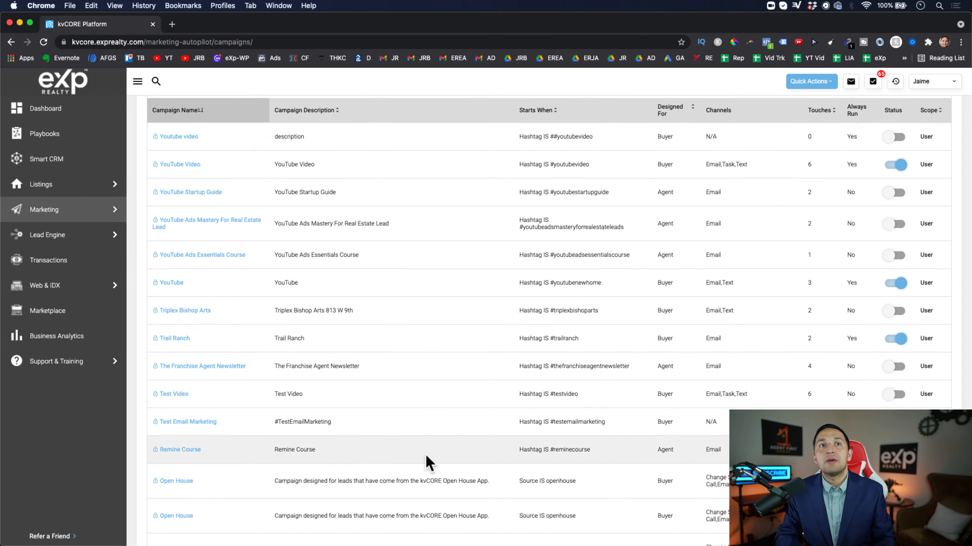
{"action": "left_click", "coordinate": [187, 422]}
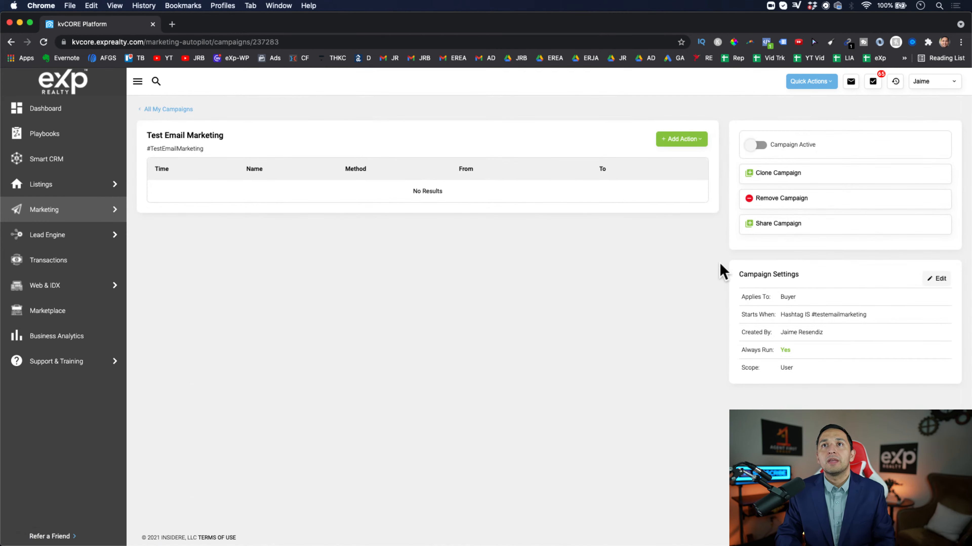
Add an email action named "E1" that uses the "Test - Thank You - E1" template and runs immediately.
{"action": "left_click", "coordinate": [681, 140]}
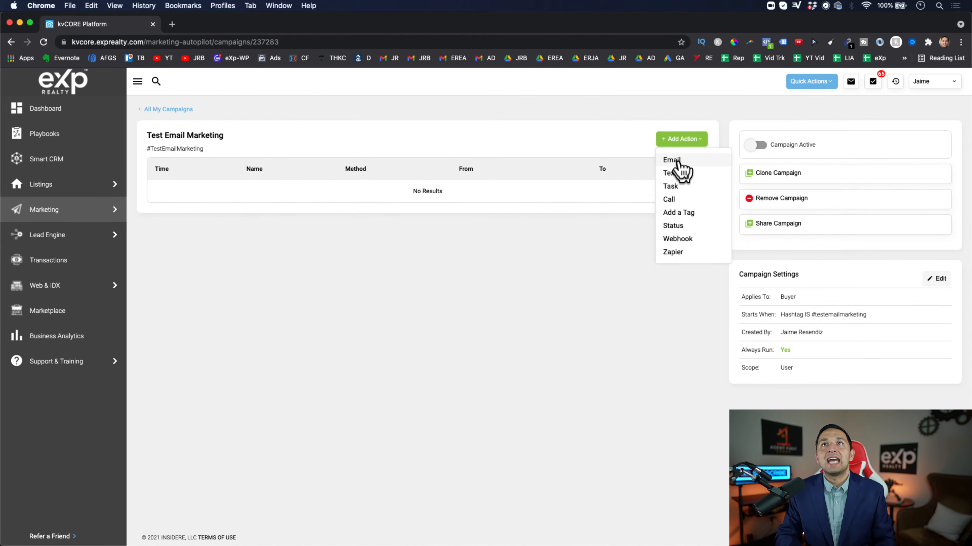
{"action": "left_click", "coordinate": [672, 160]}
{"action": "left_click", "coordinate": [473, 172]}
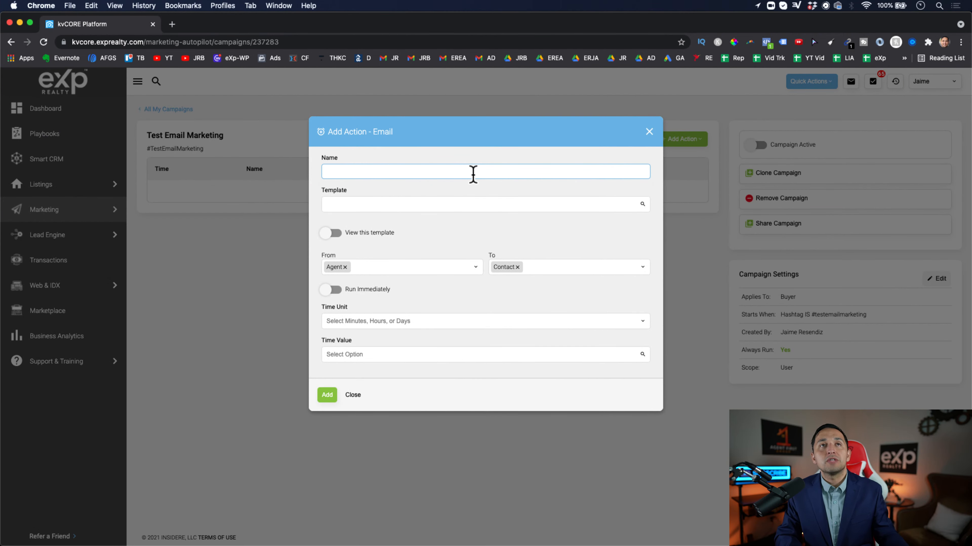
{"action": "type", "text": "E1"}
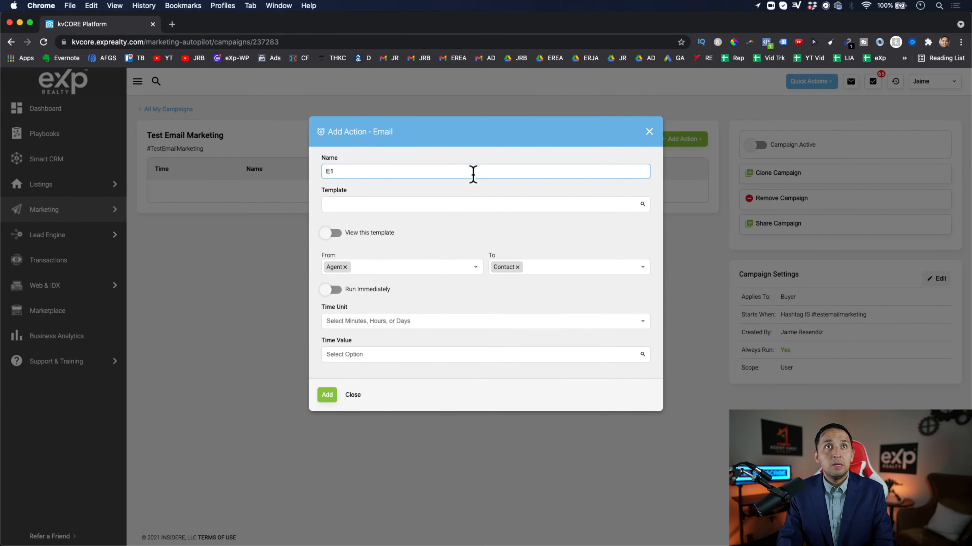
{"action": "left_click", "coordinate": [461, 206]}
{"action": "type", "text": "e2"}
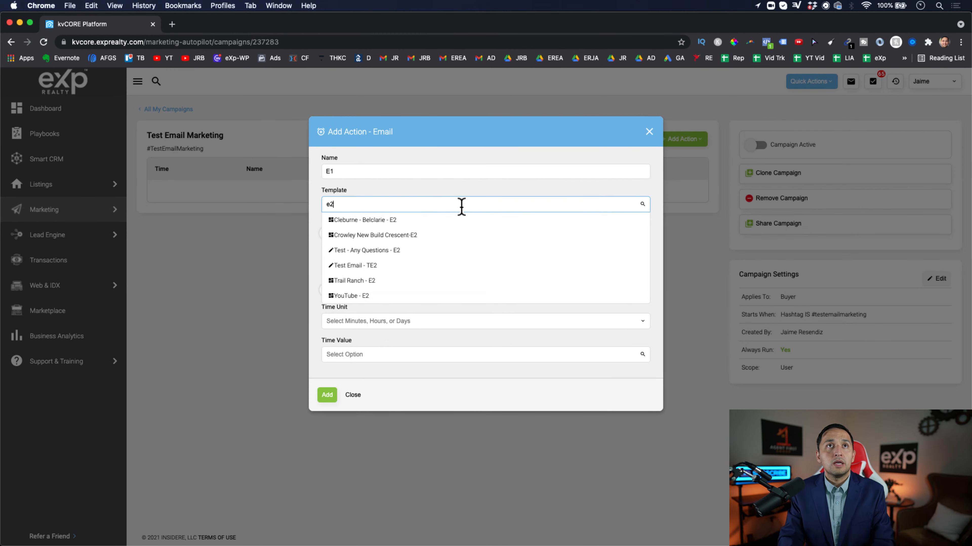
{"action": "key", "text": "BackSpace"}
{"action": "type", "text": "1"}
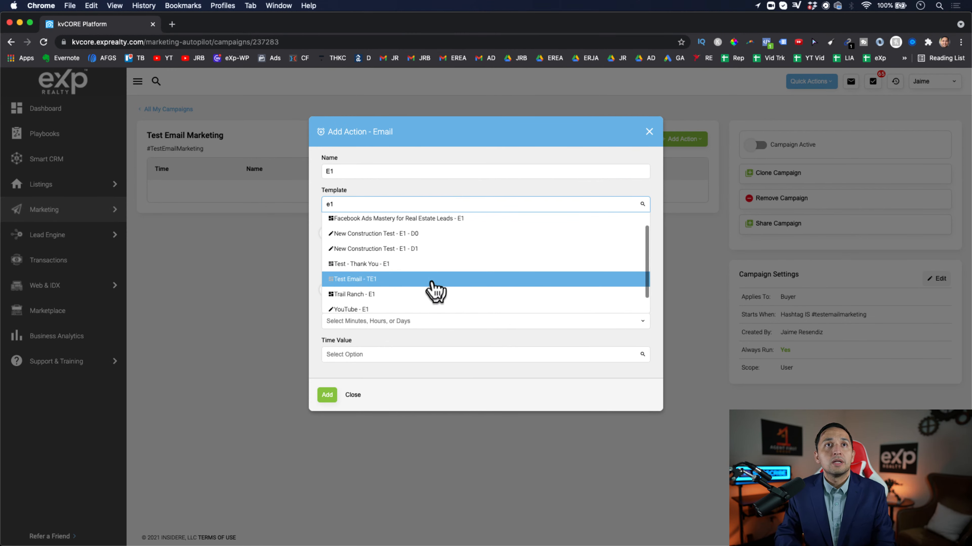
{"action": "left_click", "coordinate": [385, 264]}
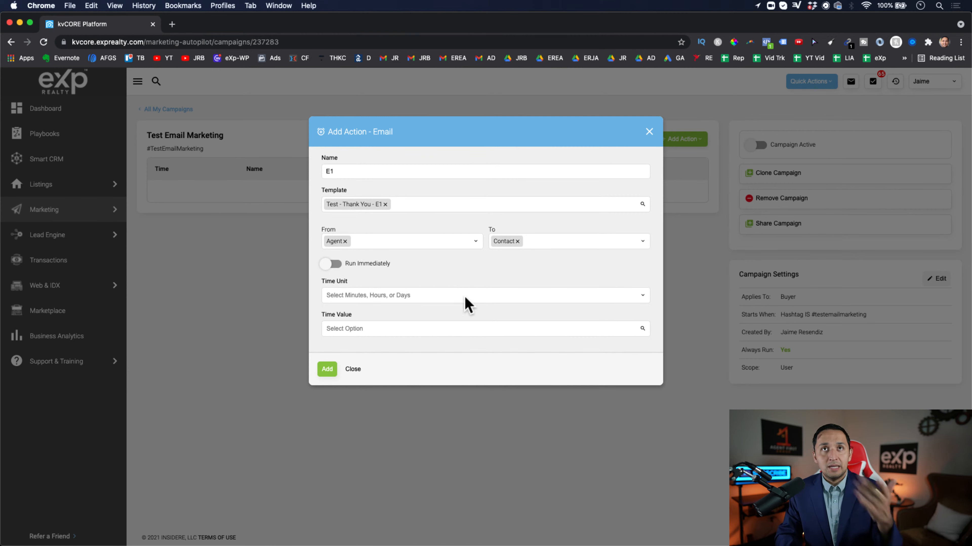
{"action": "left_click", "coordinate": [332, 263]}
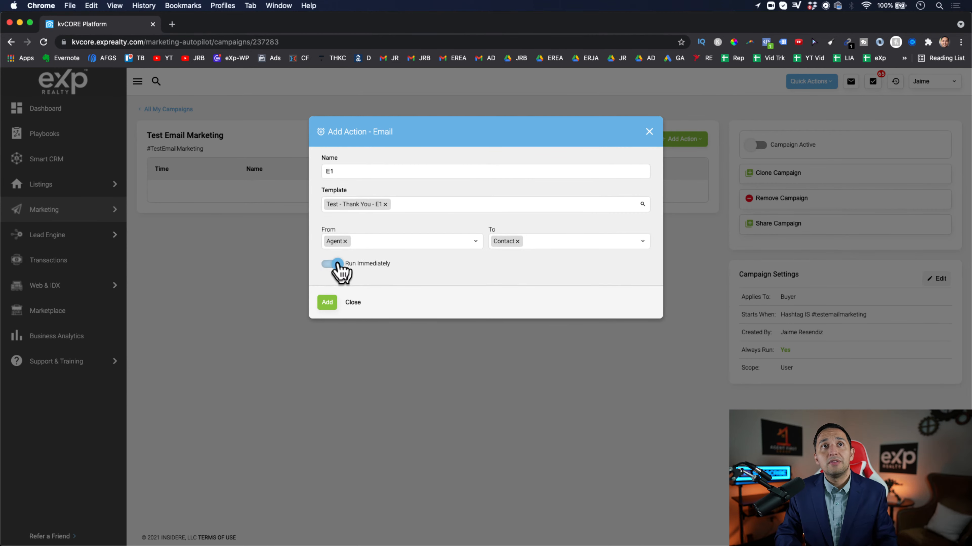
{"action": "left_click", "coordinate": [328, 303]}
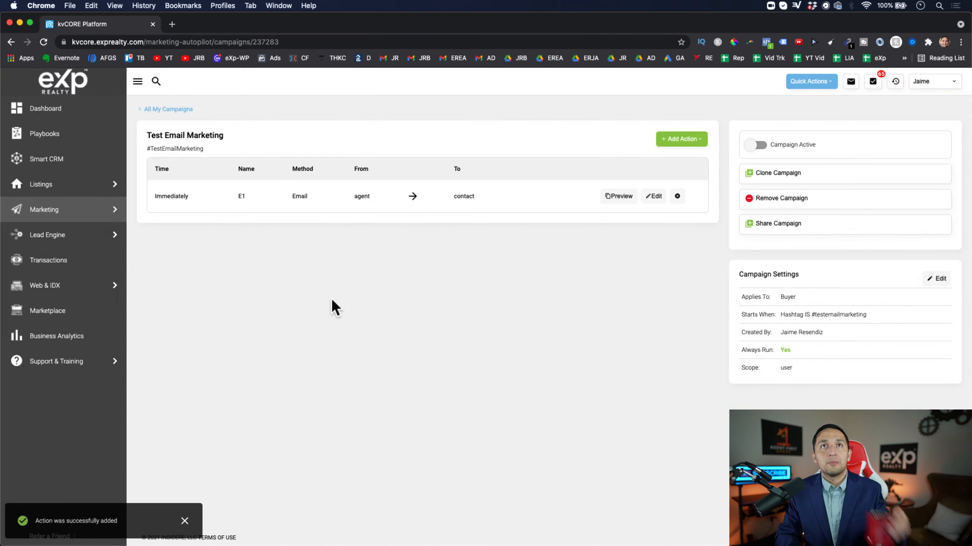
Start a second email action named "E2" and assign it the "Test - Any Questions - E2" template.
{"action": "left_click", "coordinate": [681, 139]}
{"action": "left_click", "coordinate": [675, 161]}
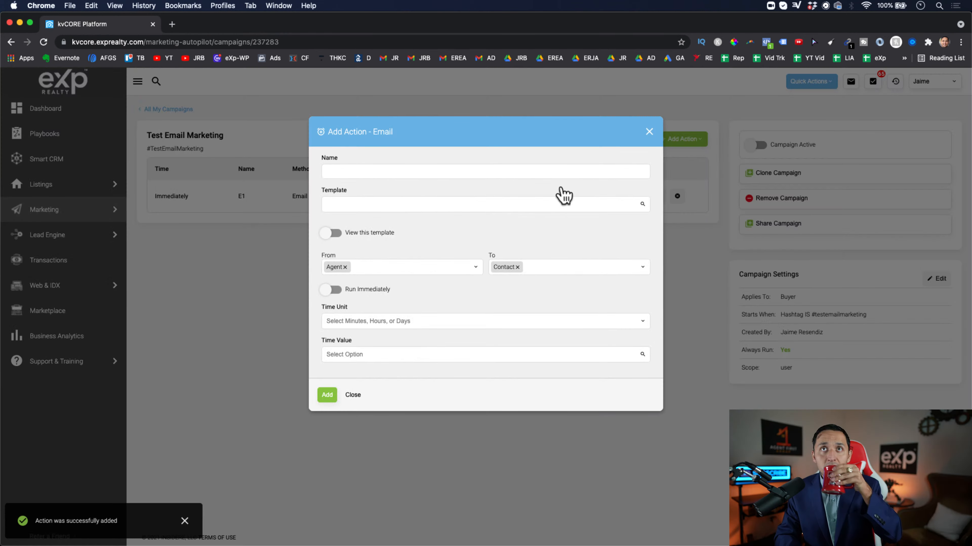
{"action": "left_click", "coordinate": [411, 172]}
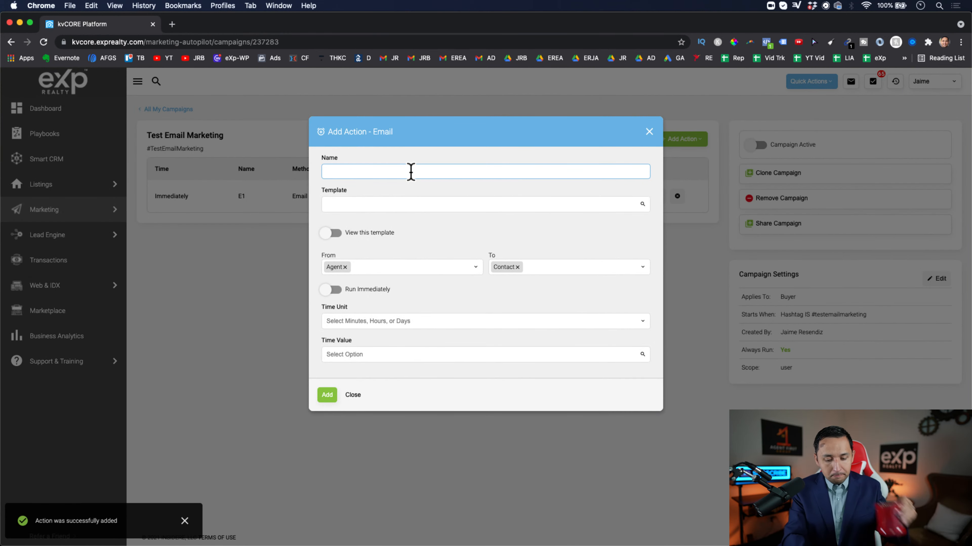
{"action": "type", "text": "E2"}
{"action": "left_click", "coordinate": [432, 201]}
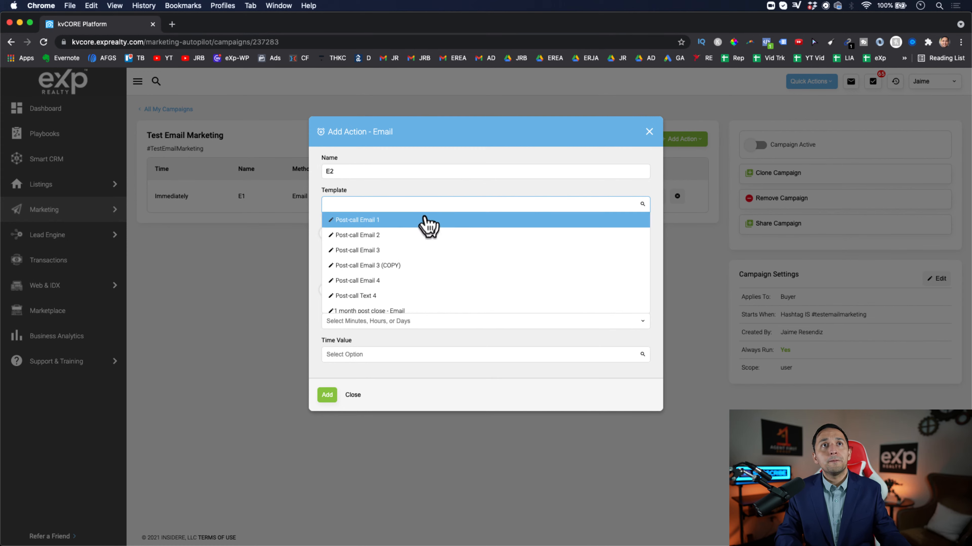
{"action": "type", "text": "e2"}
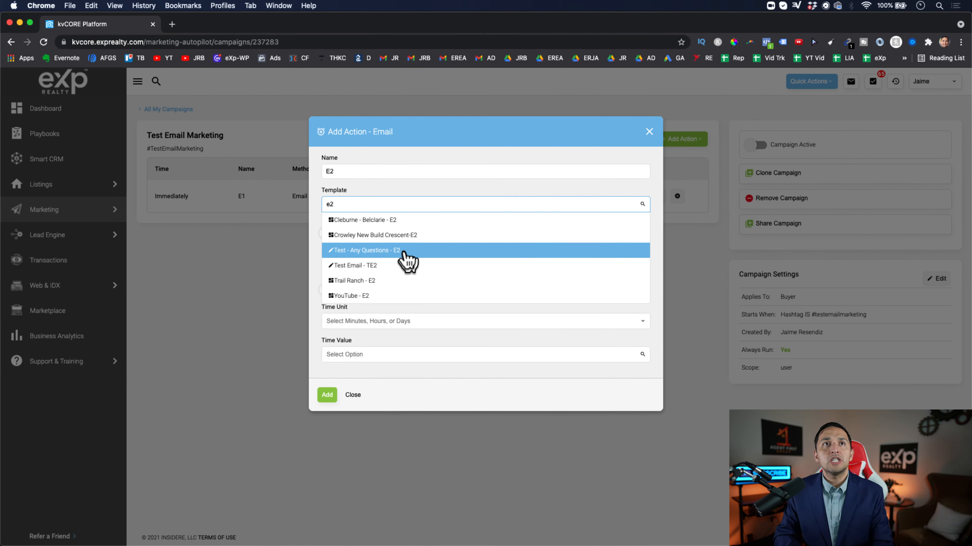
{"action": "left_click", "coordinate": [406, 252]}
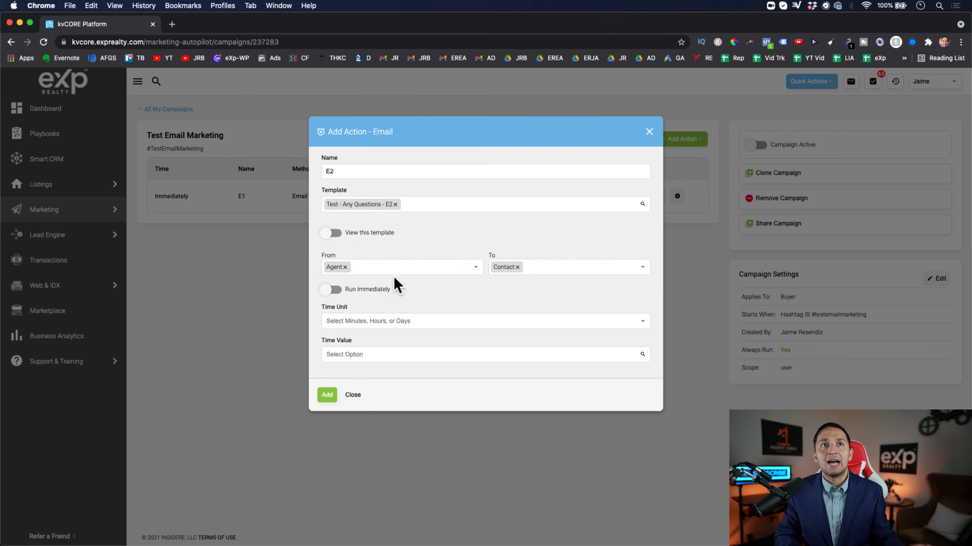
Set the E2 email's time unit to Days and enter 2 as its time value.
{"action": "left_click", "coordinate": [469, 324]}
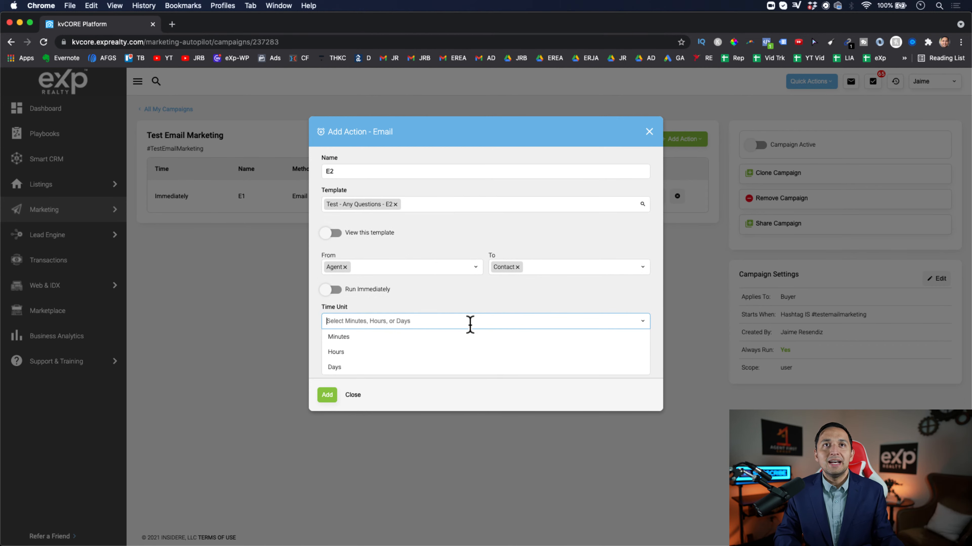
{"action": "left_click", "coordinate": [339, 337]}
{"action": "left_click", "coordinate": [382, 322]}
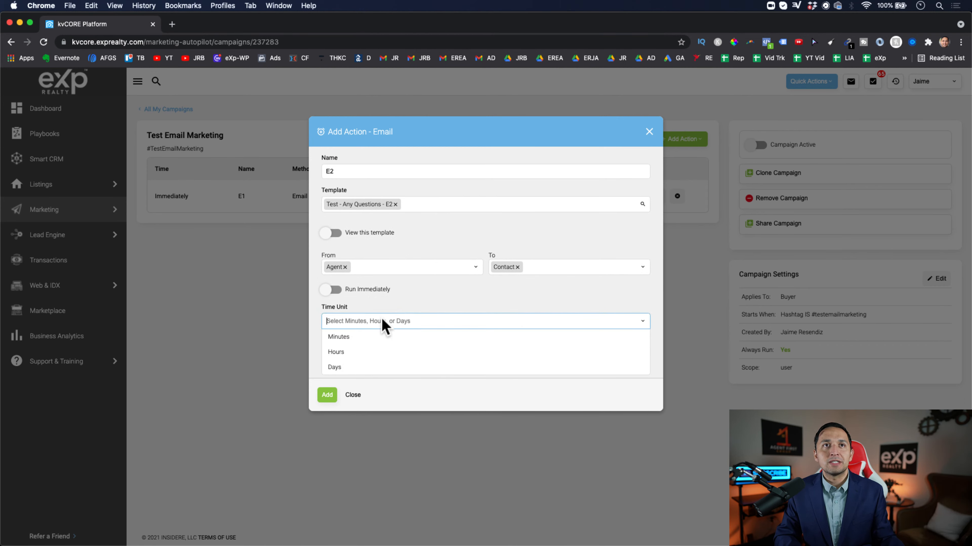
{"action": "left_click", "coordinate": [335, 367]}
{"action": "left_click", "coordinate": [372, 355]}
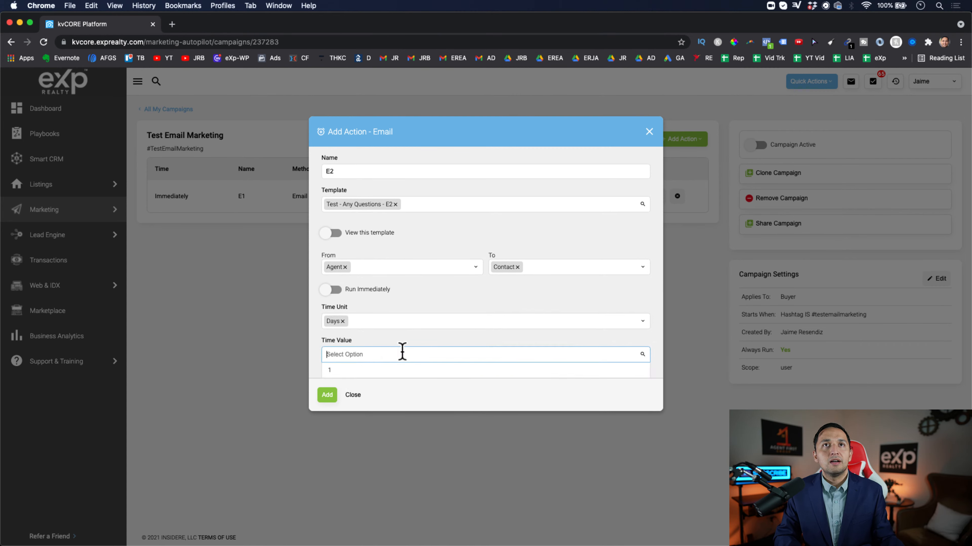
{"action": "type", "text": "3"}
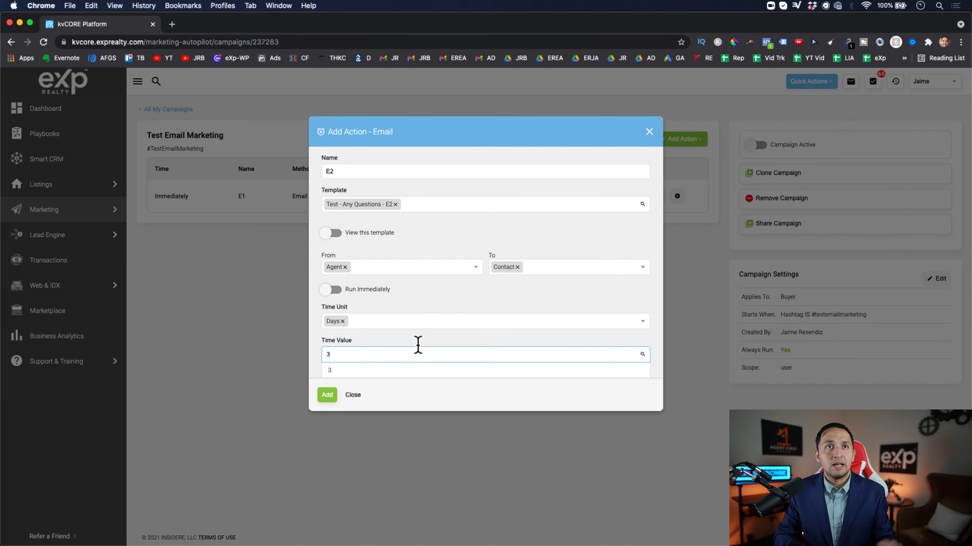
{"action": "key", "text": "BackSpace"}
{"action": "type", "text": "2"}
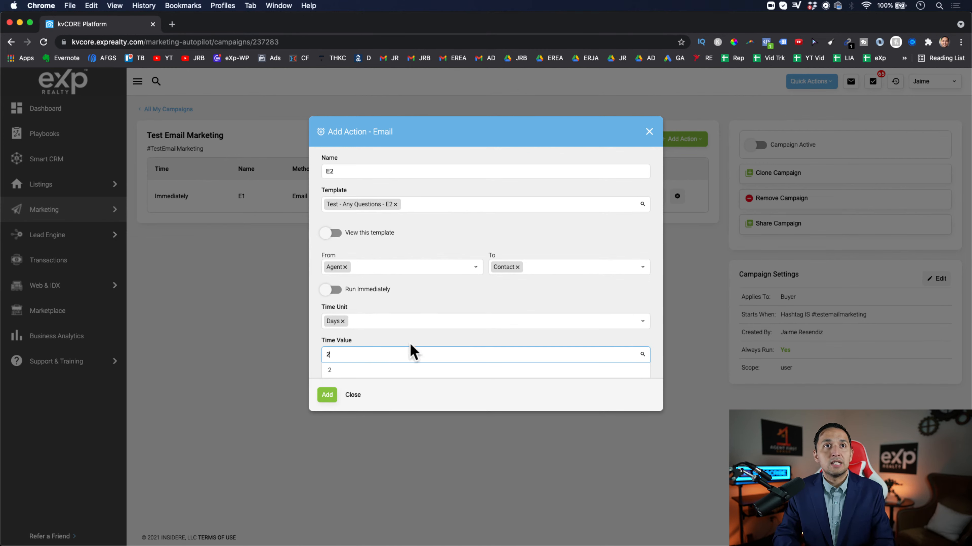
{"action": "key", "text": "Return"}
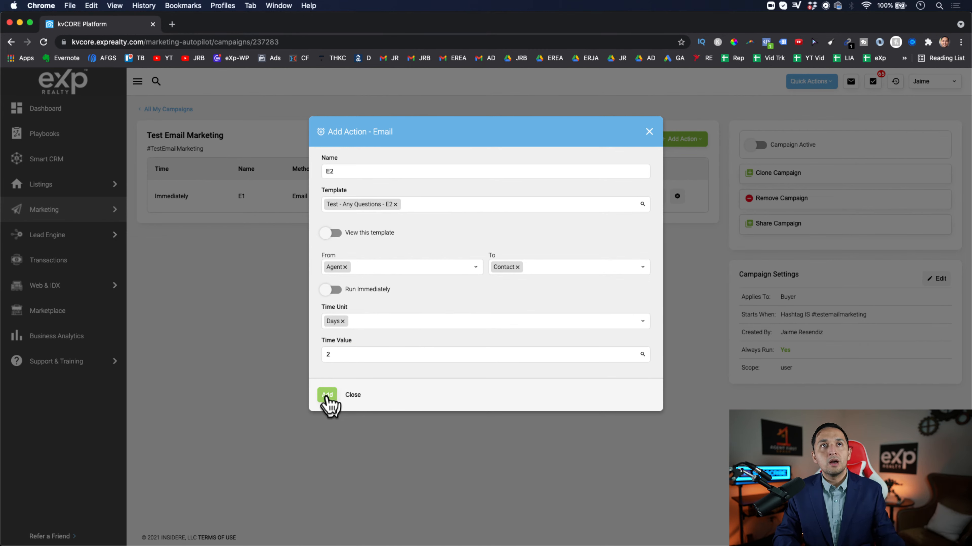
Check the template content, select the offered time value 2 and add the E2 action to the campaign.
{"action": "left_click", "coordinate": [332, 233]}
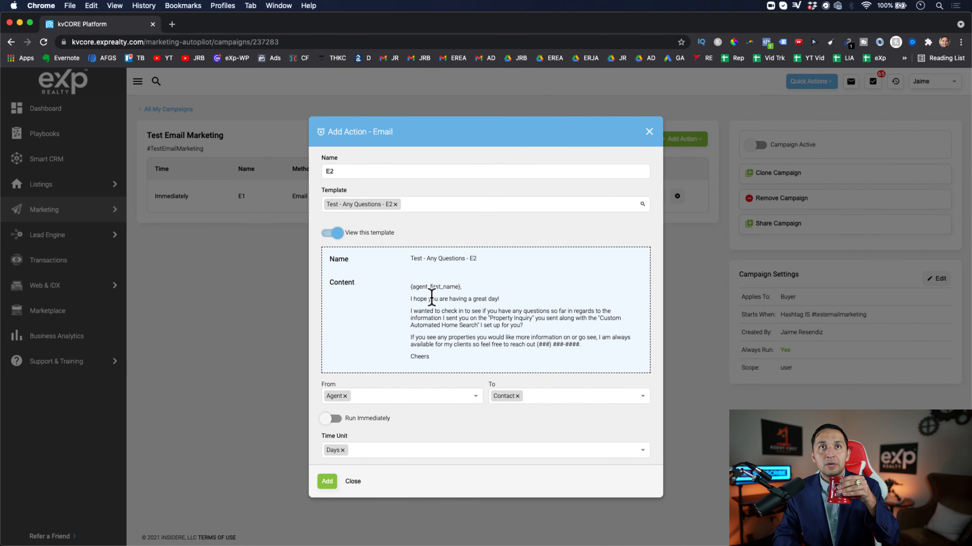
{"action": "left_click", "coordinate": [333, 233]}
{"action": "left_click", "coordinate": [327, 402]}
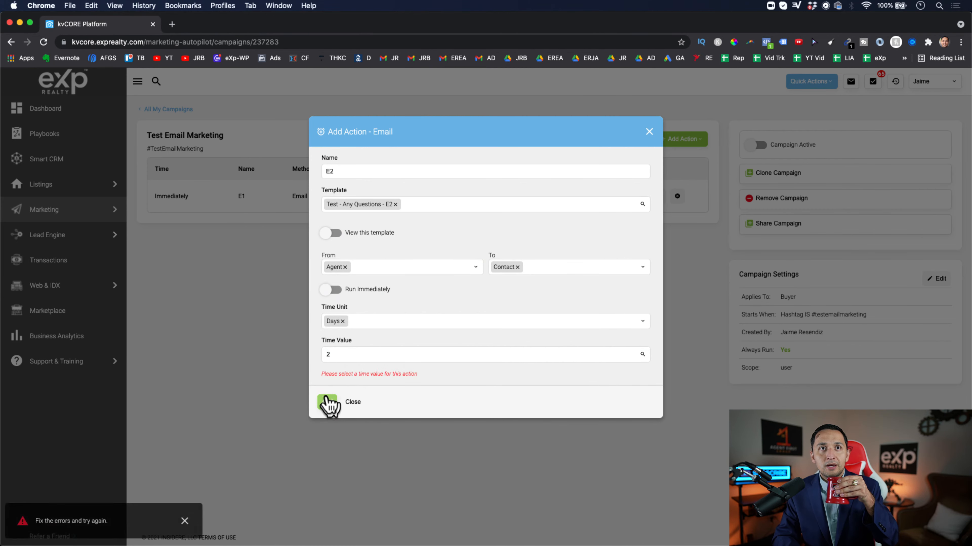
{"action": "left_click", "coordinate": [510, 361]}
{"action": "left_click", "coordinate": [505, 372]}
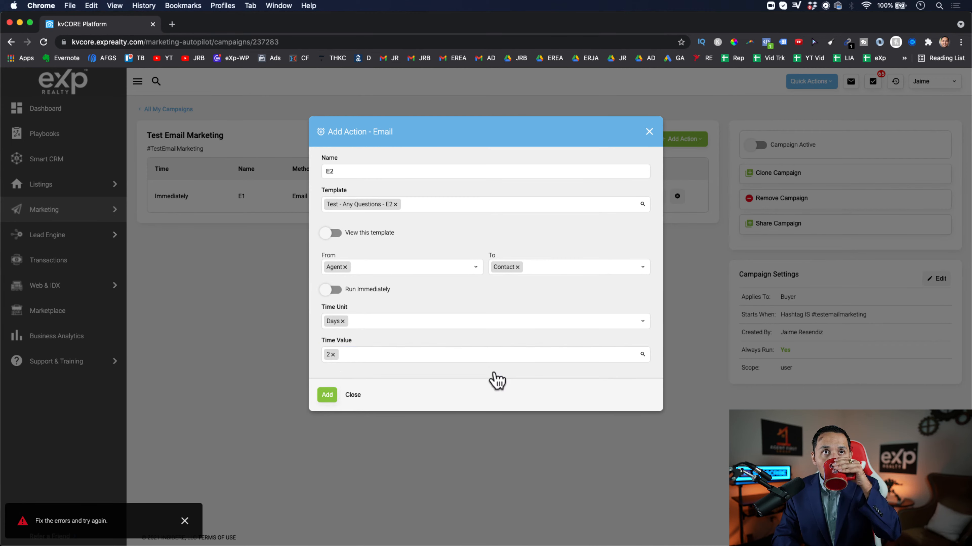
{"action": "left_click", "coordinate": [326, 398]}
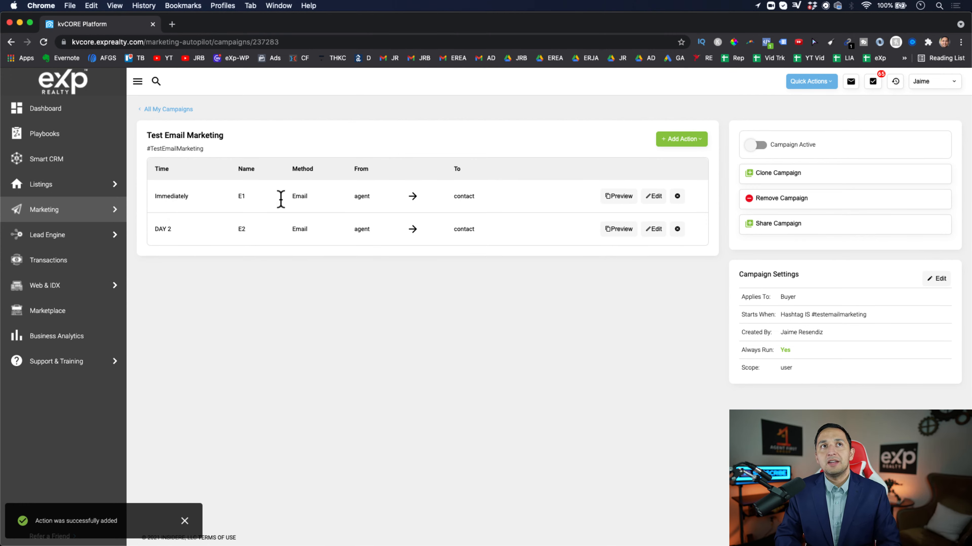
Preview the E1 email action of the campaign and close the preview.
{"action": "left_click", "coordinate": [619, 196]}
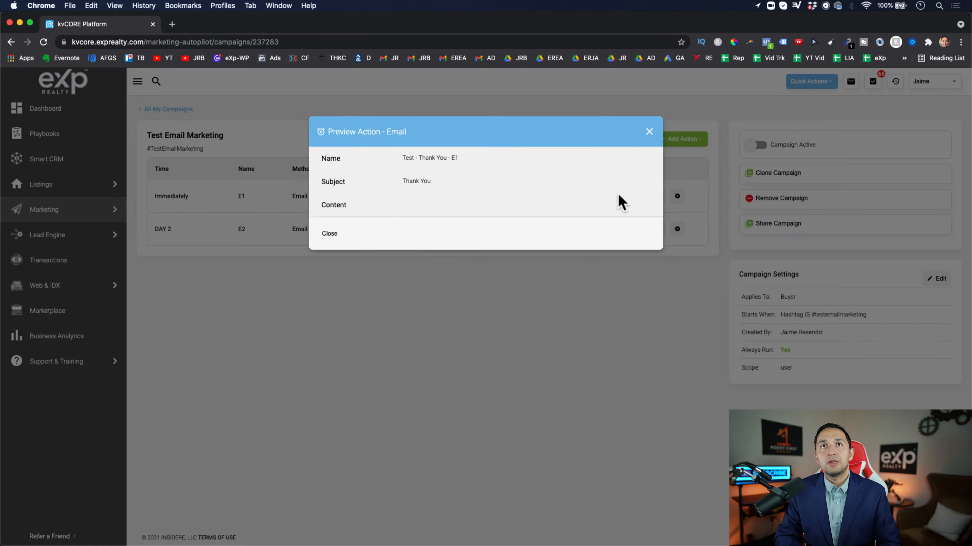
{"action": "left_click", "coordinate": [649, 131]}
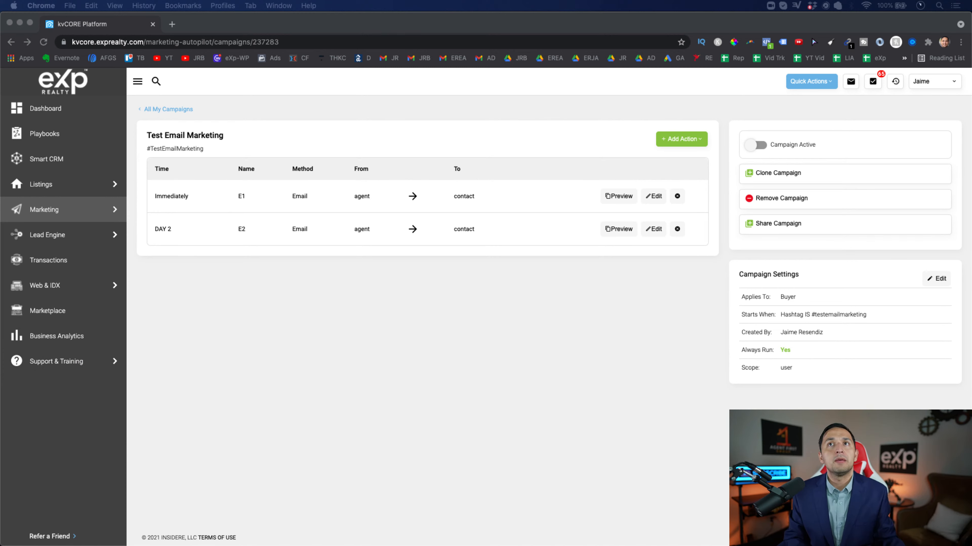
{"action": "left_click", "coordinate": [477, 365]}
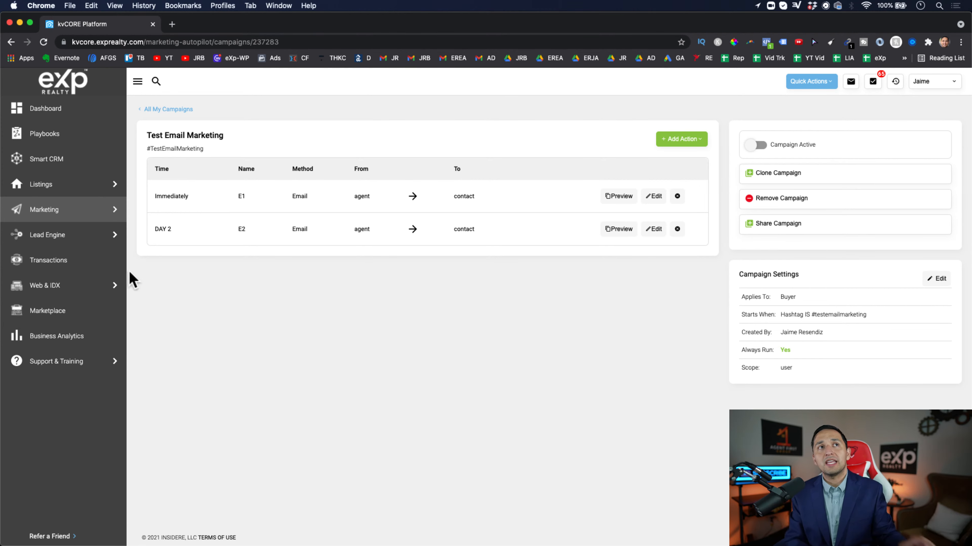
Open the Scheduled Mass Emails list from the marketing overview and look over the listed emails.
{"action": "mouse_move", "coordinate": [115, 217]}
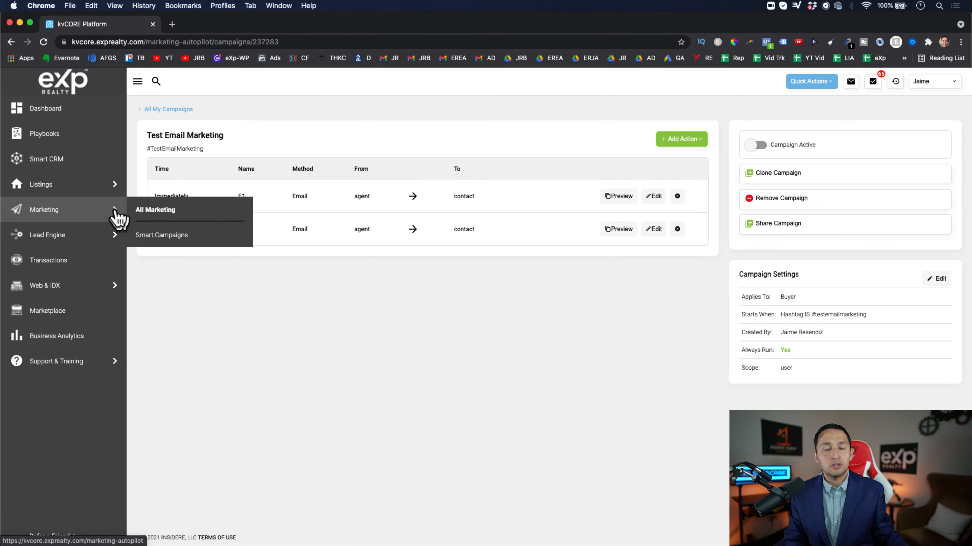
{"action": "left_click", "coordinate": [180, 216]}
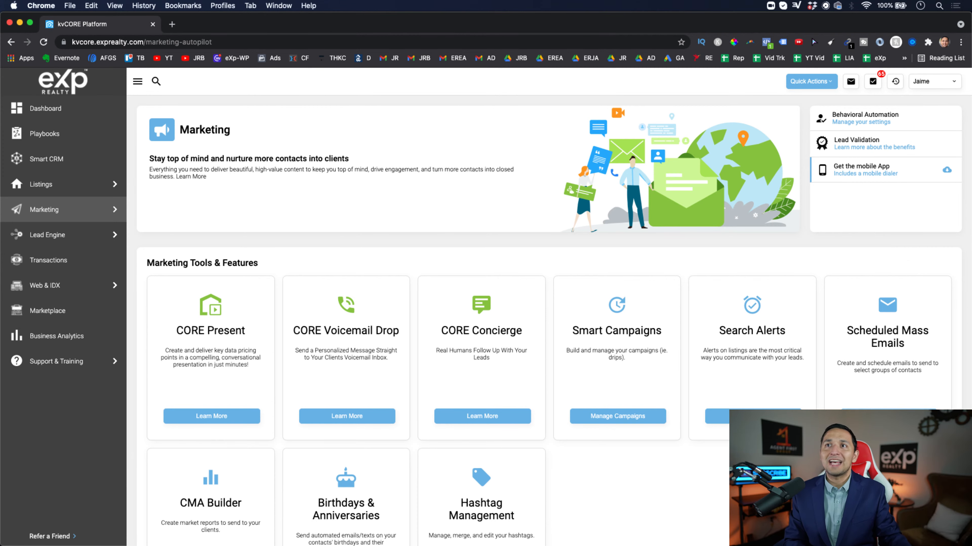
{"action": "left_click", "coordinate": [888, 417]}
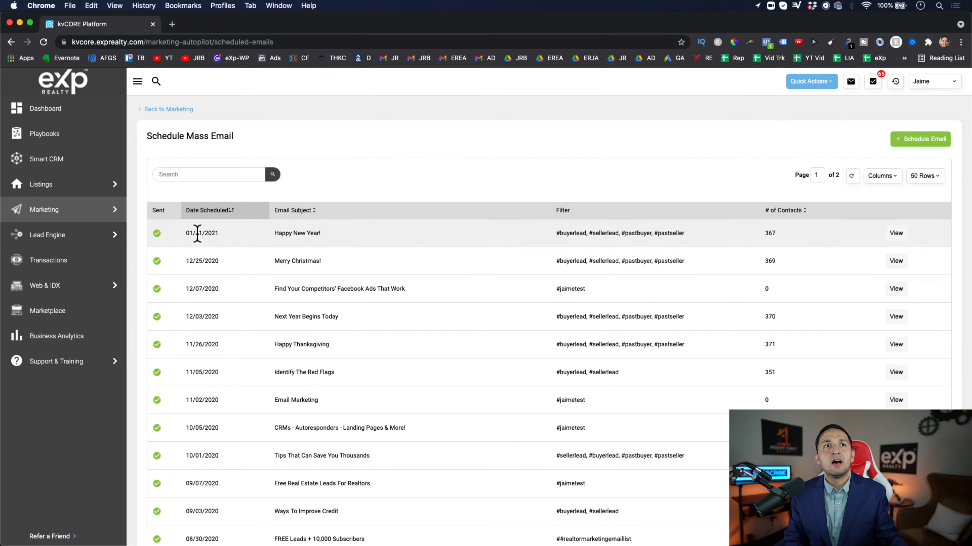
{"action": "scroll", "coordinate": [299, 235], "scroll_direction": "down", "scroll_amount": 2}
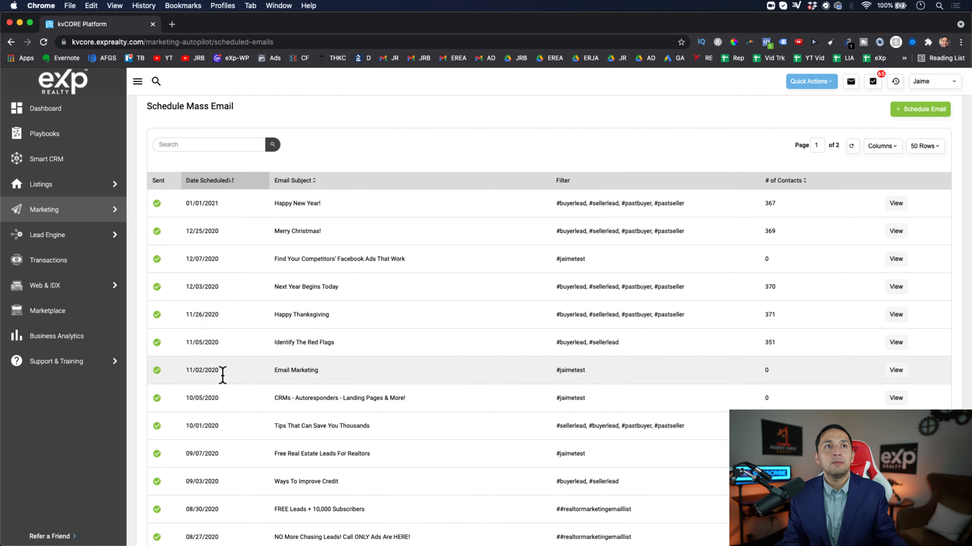
{"action": "scroll", "coordinate": [295, 385], "scroll_direction": "up", "scroll_amount": 2}
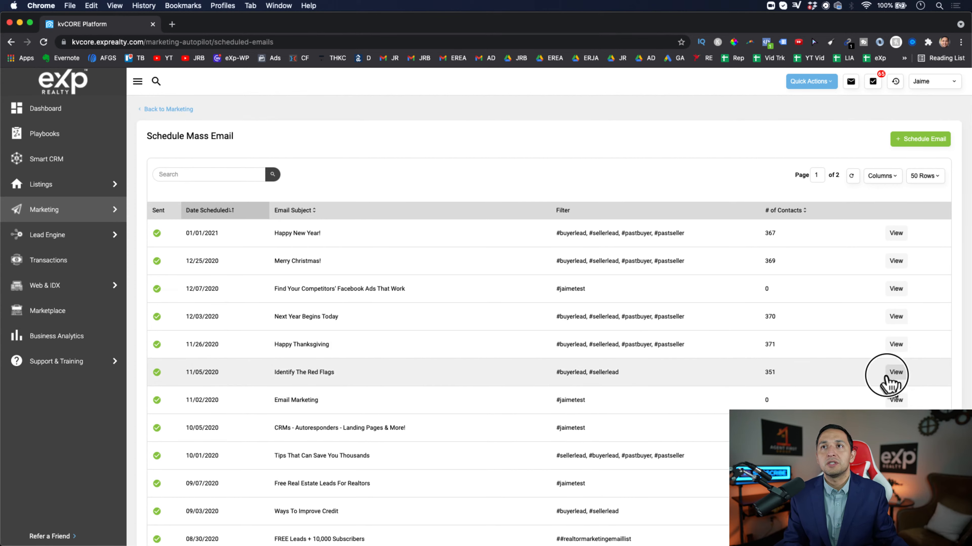
Open the sent email "Identify The Red Flags", skim its message and highlight its subject line.
{"action": "left_click", "coordinate": [893, 374]}
{"action": "scroll", "coordinate": [467, 292], "scroll_direction": "down", "scroll_amount": 5}
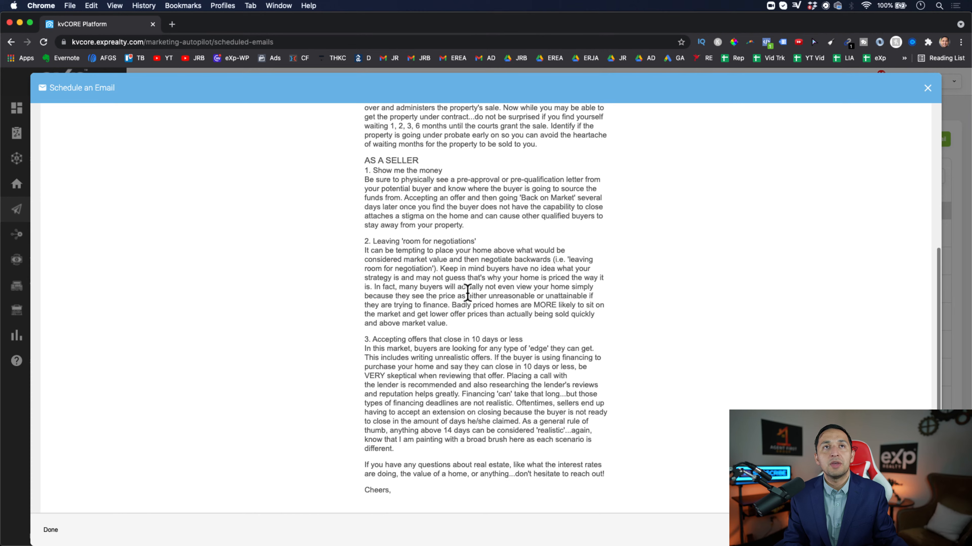
{"action": "scroll", "coordinate": [467, 292], "scroll_direction": "up", "scroll_amount": 7}
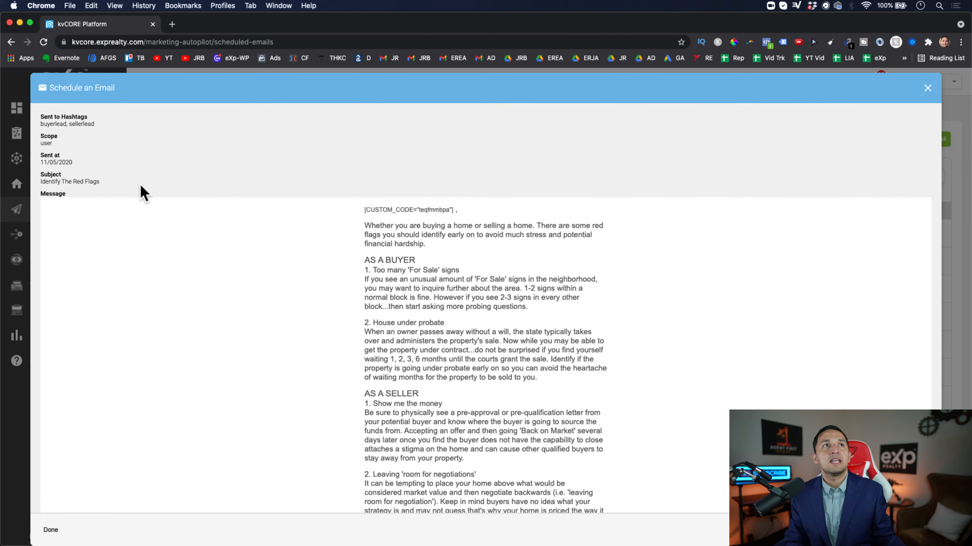
{"action": "triple_click", "coordinate": [84, 182]}
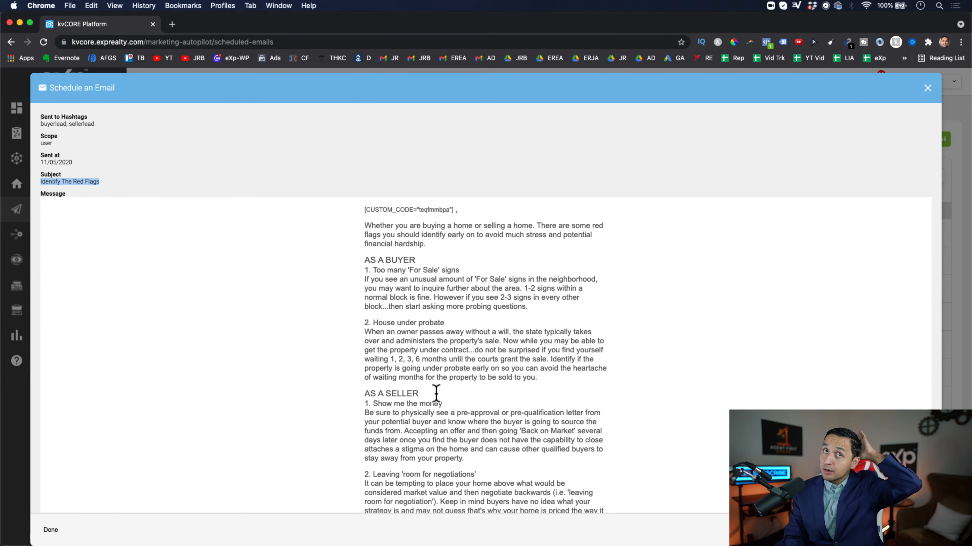
Examine the buyer and seller tips in the "Identify The Red Flags" message, then close the email.
{"action": "scroll", "coordinate": [436, 392], "scroll_direction": "down", "scroll_amount": 1}
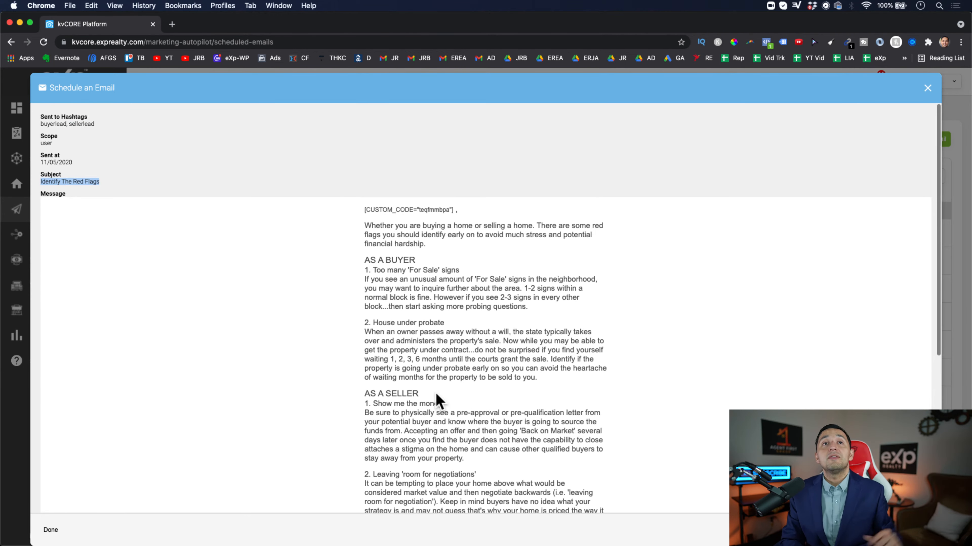
{"action": "scroll", "coordinate": [436, 392], "scroll_direction": "down", "scroll_amount": 1}
{"action": "triple_click", "coordinate": [423, 257]}
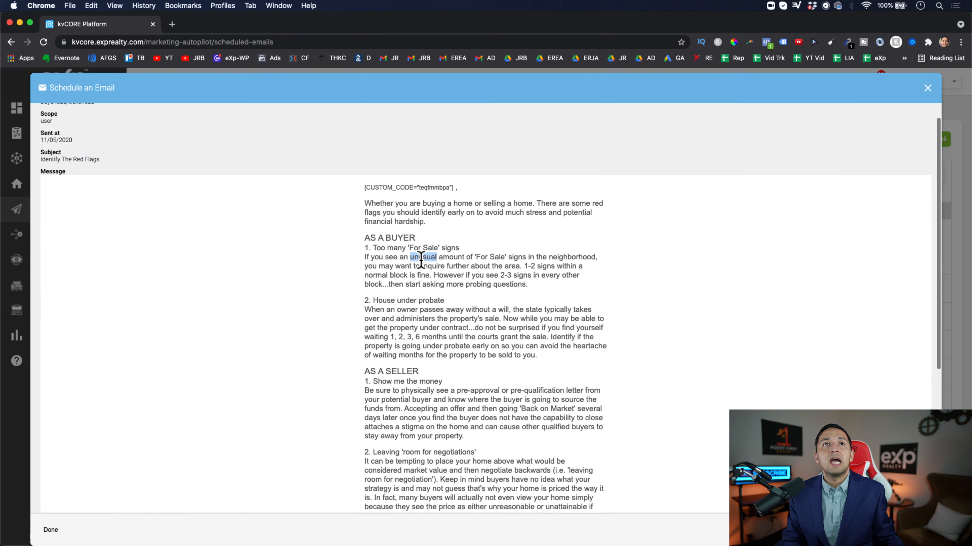
{"action": "scroll", "coordinate": [421, 260], "scroll_direction": "down", "scroll_amount": 4}
{"action": "scroll", "coordinate": [421, 261], "scroll_direction": "down", "scroll_amount": 2}
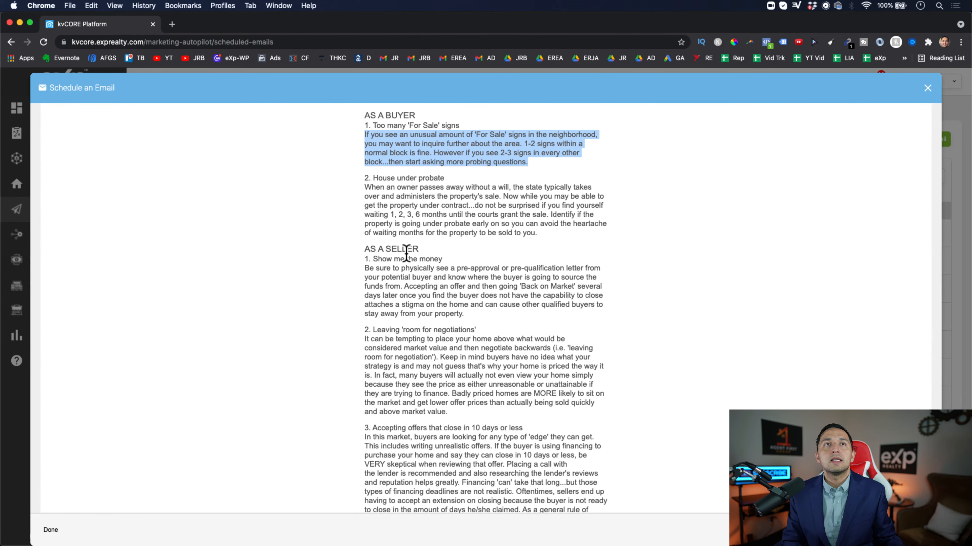
{"action": "triple_click", "coordinate": [440, 297]}
{"action": "scroll", "coordinate": [440, 297], "scroll_direction": "down", "scroll_amount": 5}
{"action": "scroll", "coordinate": [422, 273], "scroll_direction": "up", "scroll_amount": 12}
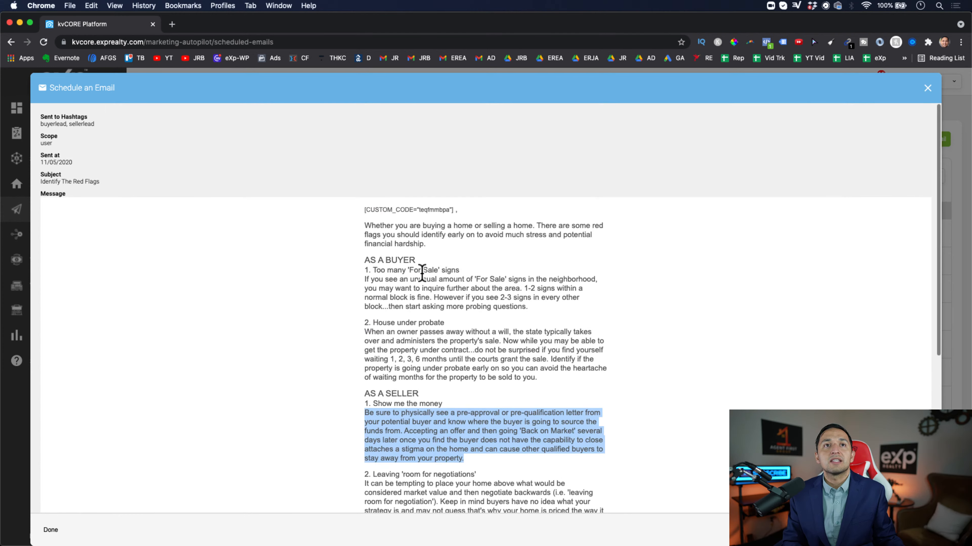
{"action": "left_click", "coordinate": [928, 89]}
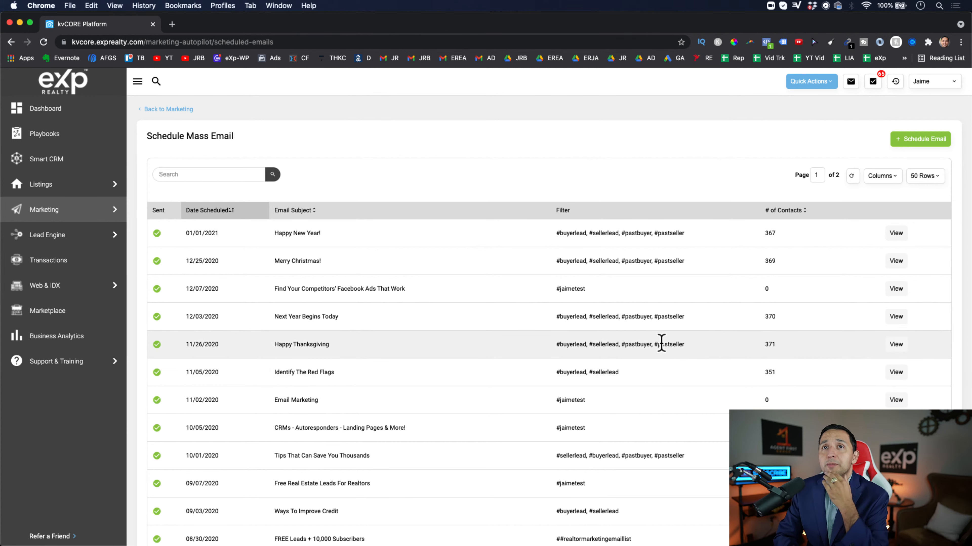
Start scheduling a new mass email and set it to go to contacts with a hashtag.
{"action": "scroll", "coordinate": [696, 438], "scroll_direction": "down", "scroll_amount": 5}
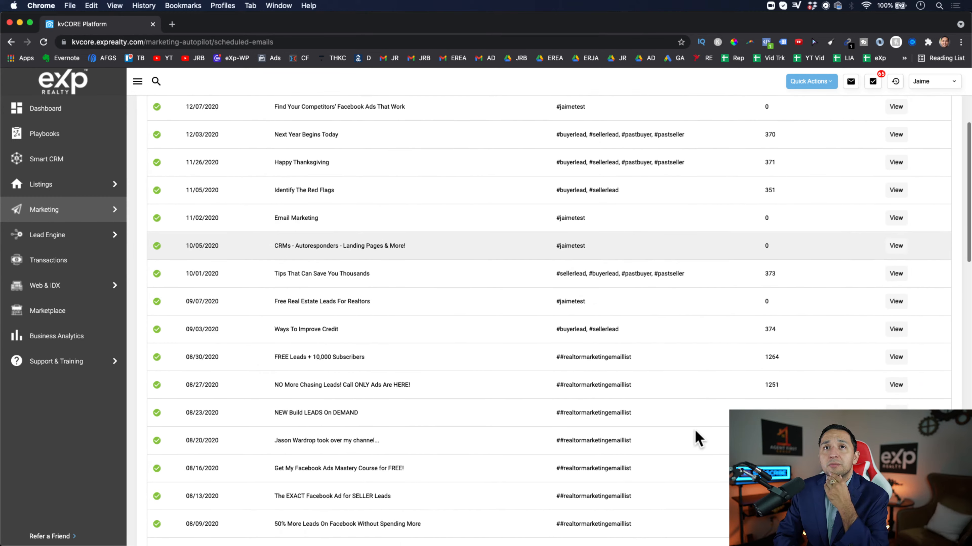
{"action": "scroll", "coordinate": [696, 438], "scroll_direction": "down", "scroll_amount": 2}
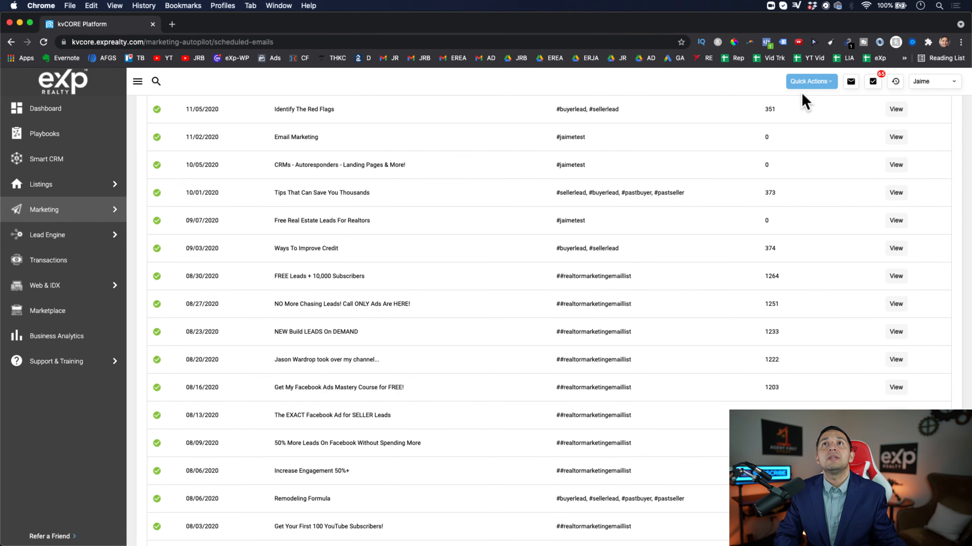
{"action": "scroll", "coordinate": [681, 152], "scroll_direction": "up", "scroll_amount": 8}
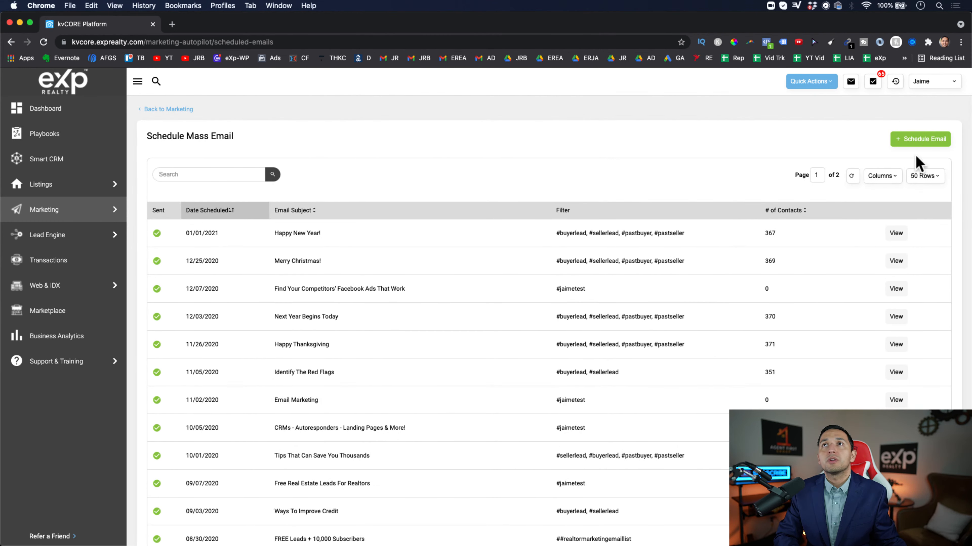
{"action": "left_click", "coordinate": [919, 140]}
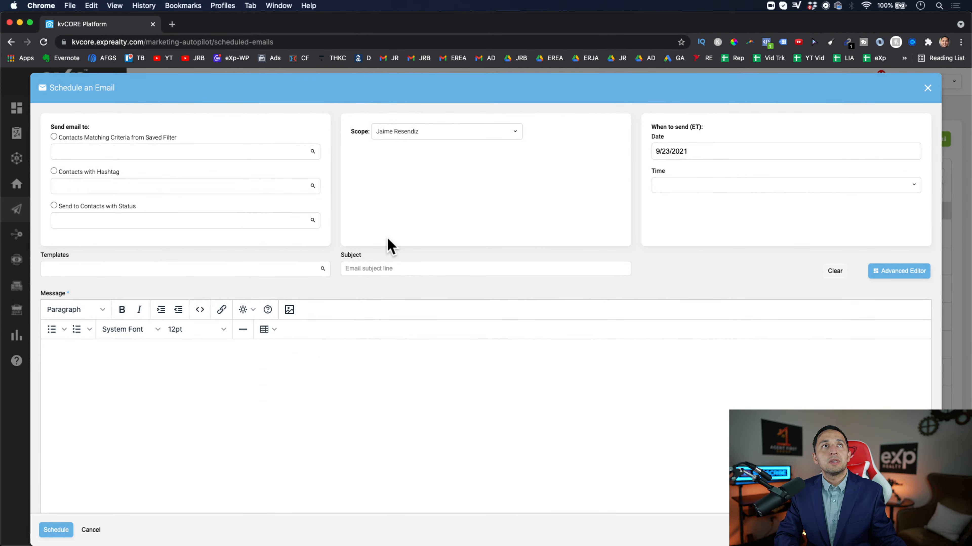
{"action": "left_click", "coordinate": [54, 137]}
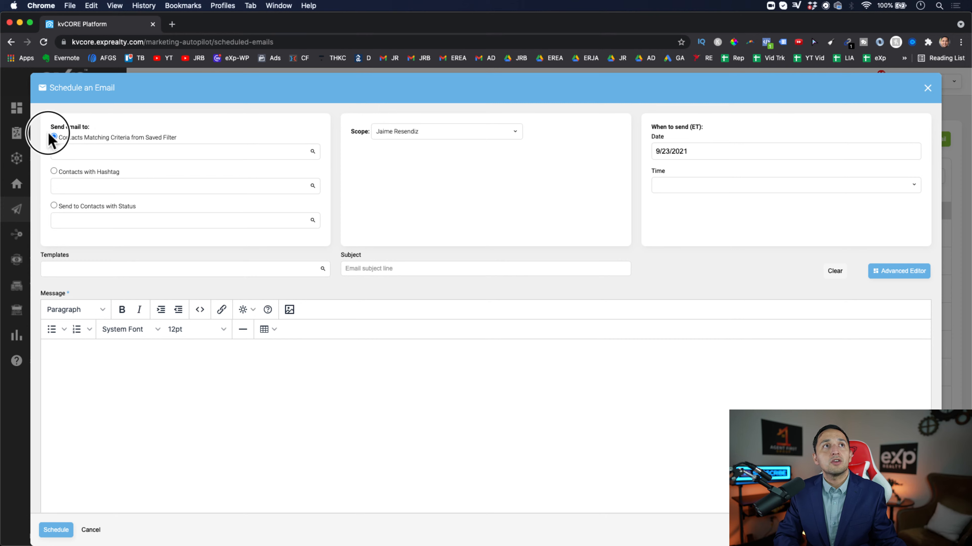
{"action": "left_click", "coordinate": [54, 171]}
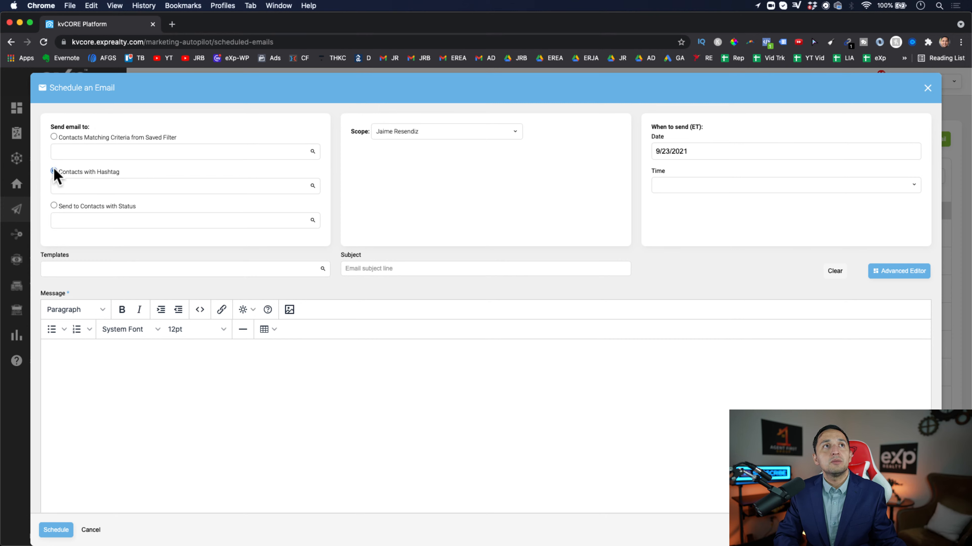
Search the hashtags for "email" and add #realtormarketingemaillist as the recipient group.
{"action": "left_click", "coordinate": [107, 187]}
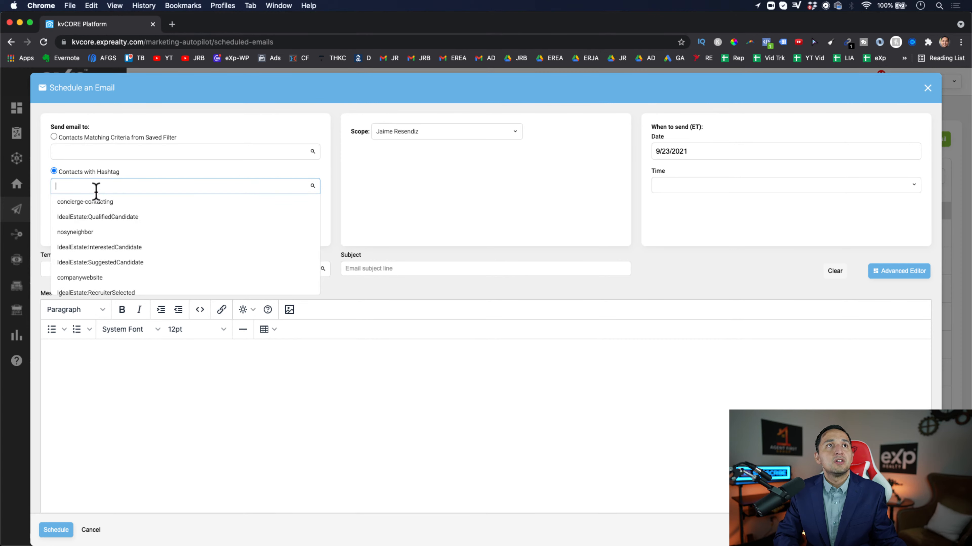
{"action": "type", "text": "#em"}
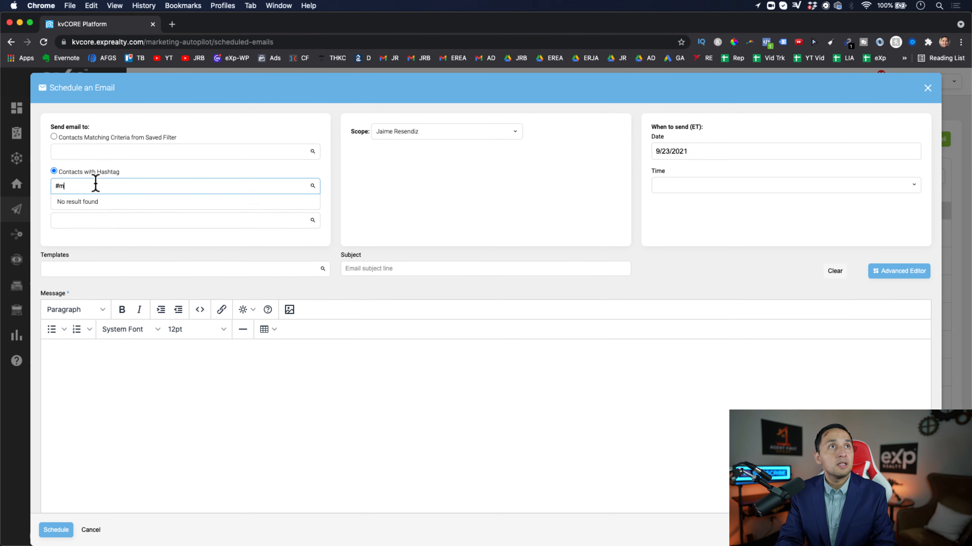
{"action": "key", "text": "BackSpace"}
{"action": "key", "text": "BackSpace"}
{"action": "key", "text": "BackSpace"}
{"action": "type", "text": "email"}
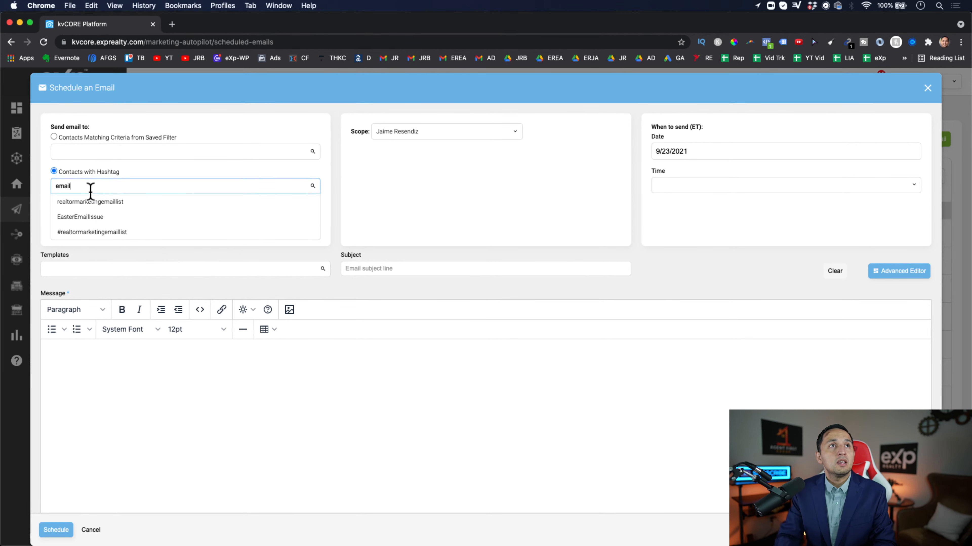
{"action": "left_click", "coordinate": [142, 233]}
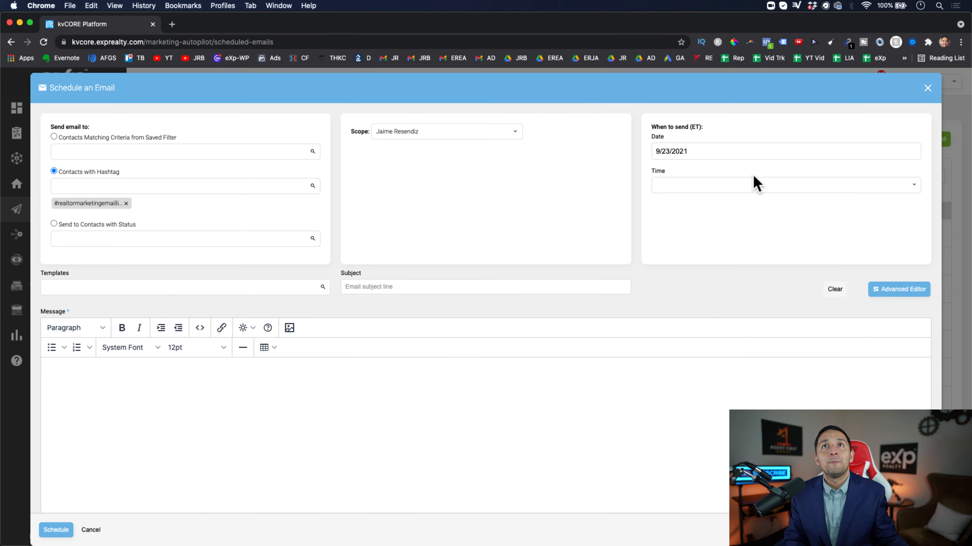
Set the mass email's send date to 9/30/2021 and its send time to 10:00 am.
{"action": "left_click", "coordinate": [694, 151]}
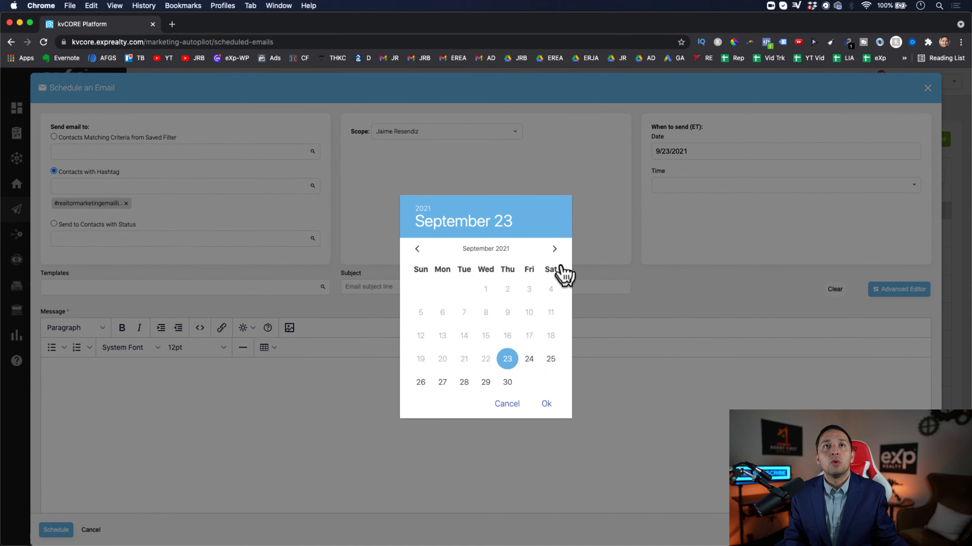
{"action": "left_click", "coordinate": [508, 383]}
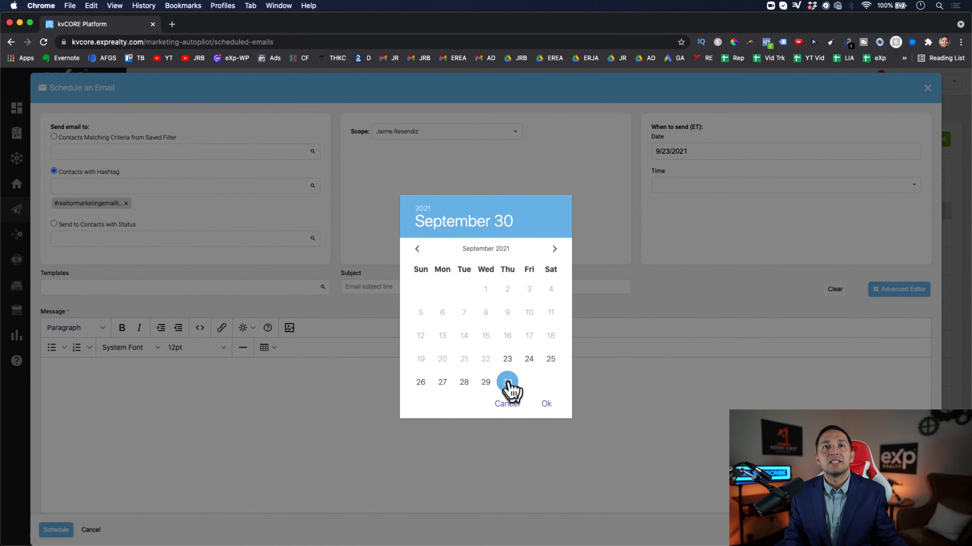
{"action": "left_click", "coordinate": [546, 403]}
{"action": "left_click", "coordinate": [700, 185]}
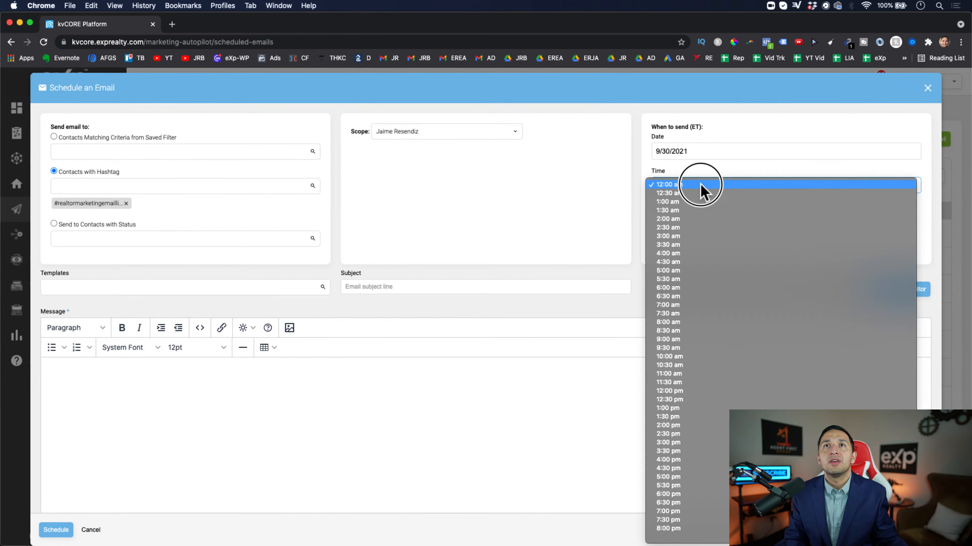
{"action": "left_click", "coordinate": [679, 359]}
Check which saved templates are available for the mass email.
{"action": "left_click", "coordinate": [181, 286]}
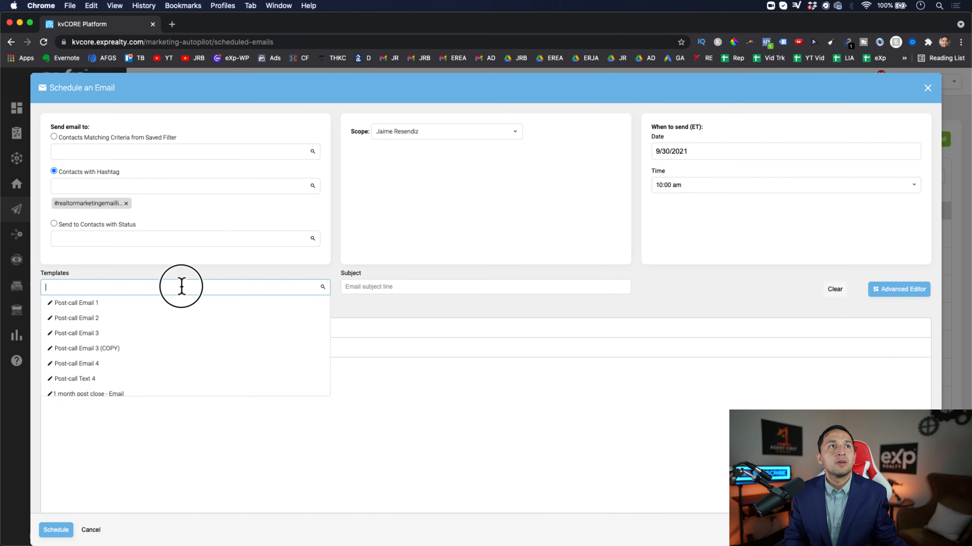
{"action": "left_click", "coordinate": [474, 446]}
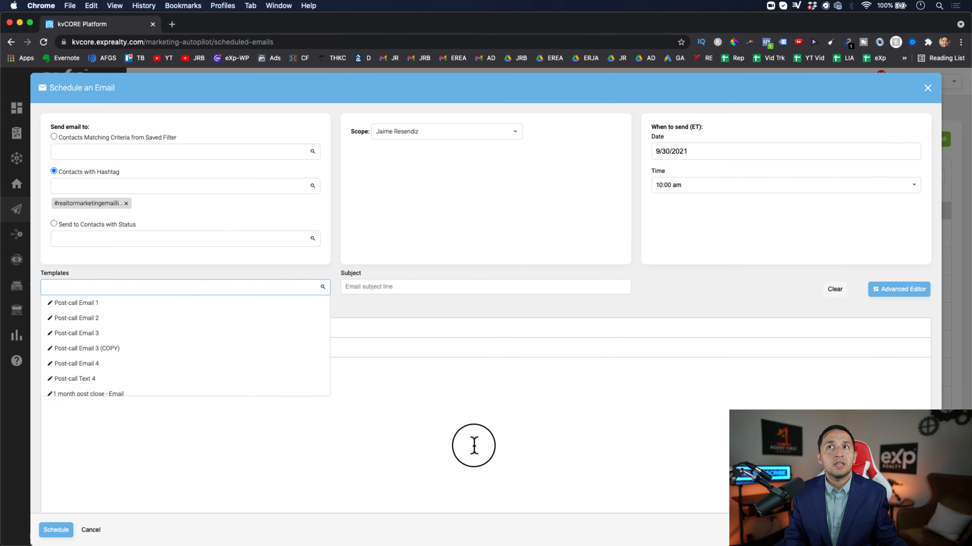
{"action": "left_click", "coordinate": [80, 286]}
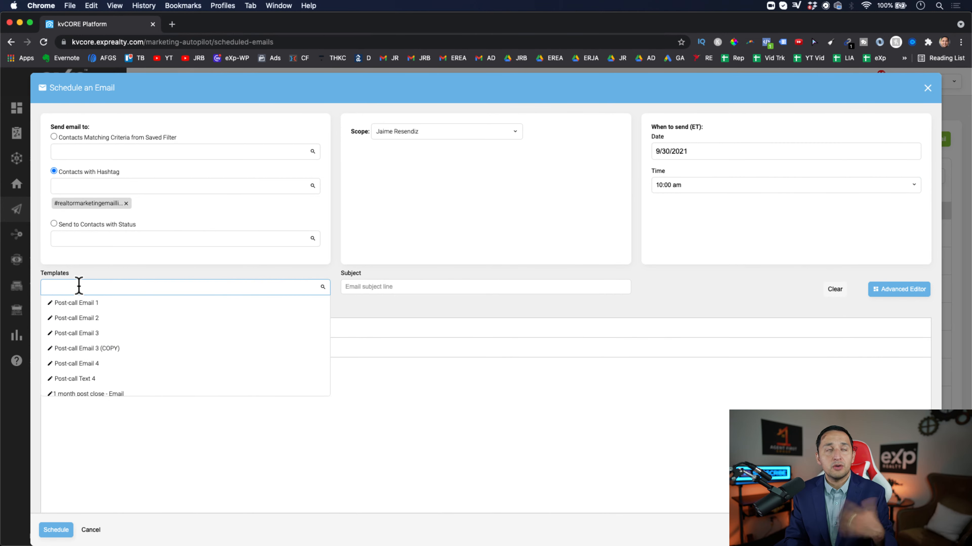
{"action": "left_click", "coordinate": [404, 395]}
Enter "Create your subject" as the email subject and "SEnd this email out Sept 30th" as the message text.
{"action": "left_click", "coordinate": [389, 287]}
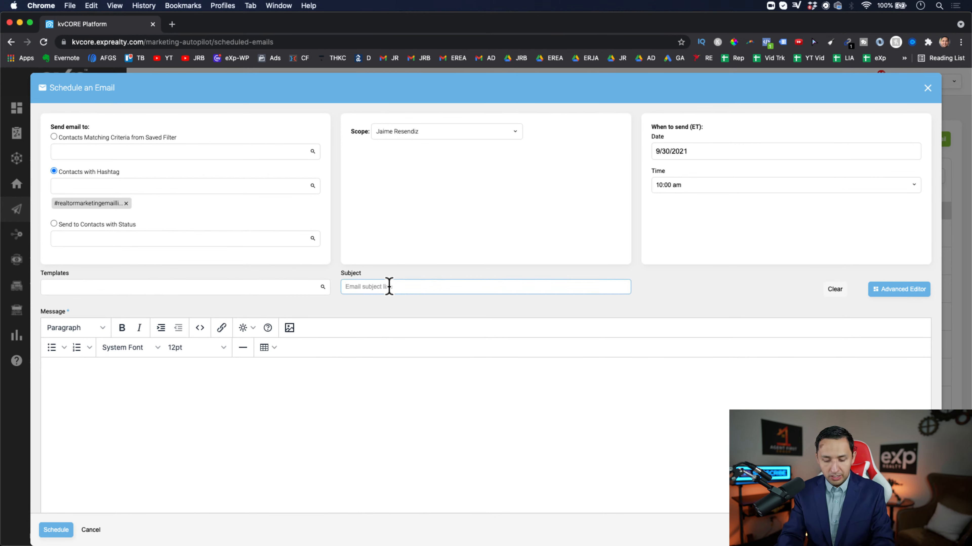
{"action": "type", "text": "Create your su"}
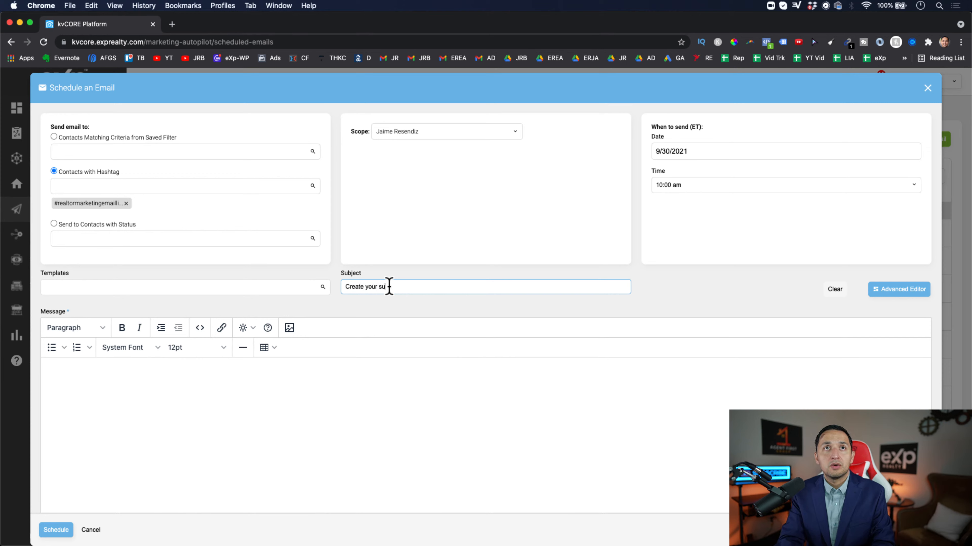
{"action": "type", "text": "bject"}
{"action": "left_click", "coordinate": [296, 410]}
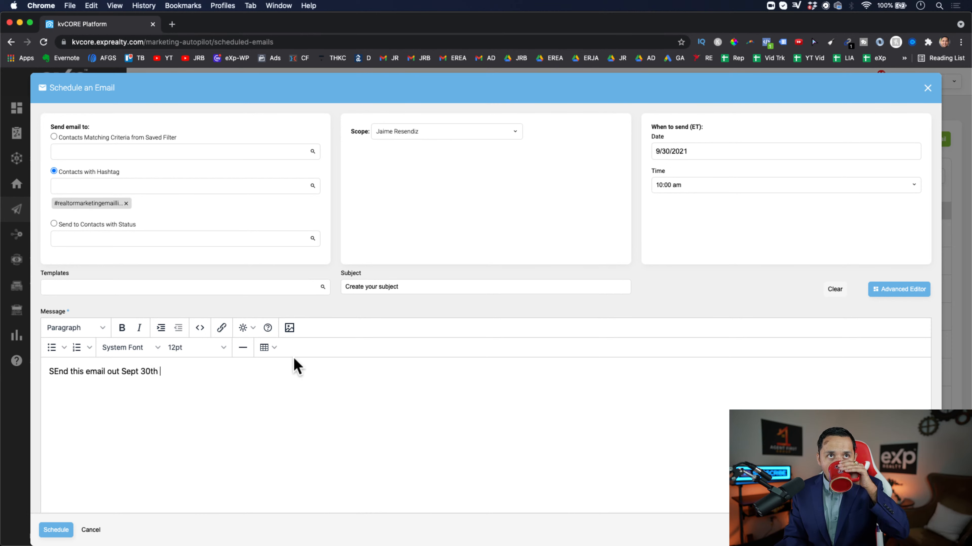
Insert the lead's First Name merge field on a new line below the message text, leaving a blank line between them.
{"action": "key", "text": "Return"}
{"action": "key", "text": "Return"}
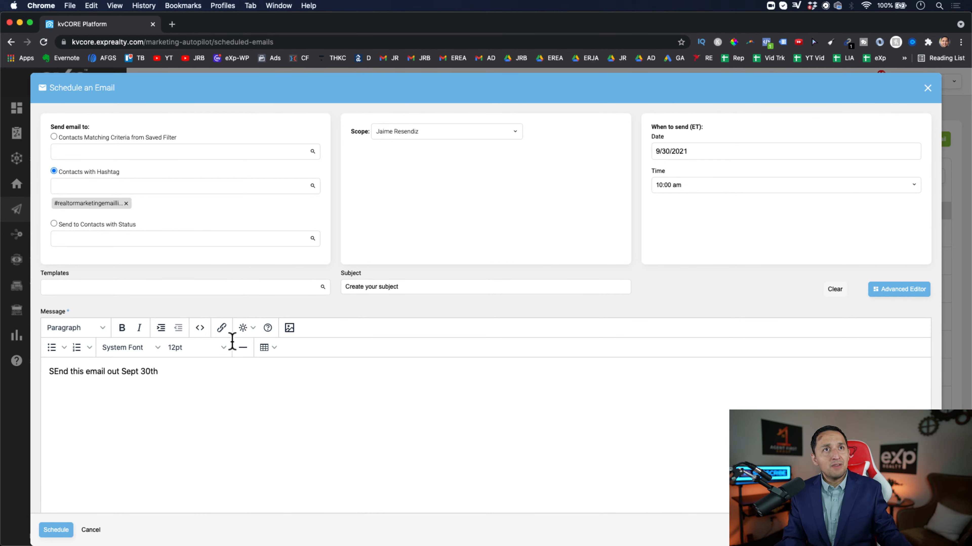
{"action": "left_click", "coordinate": [903, 295]}
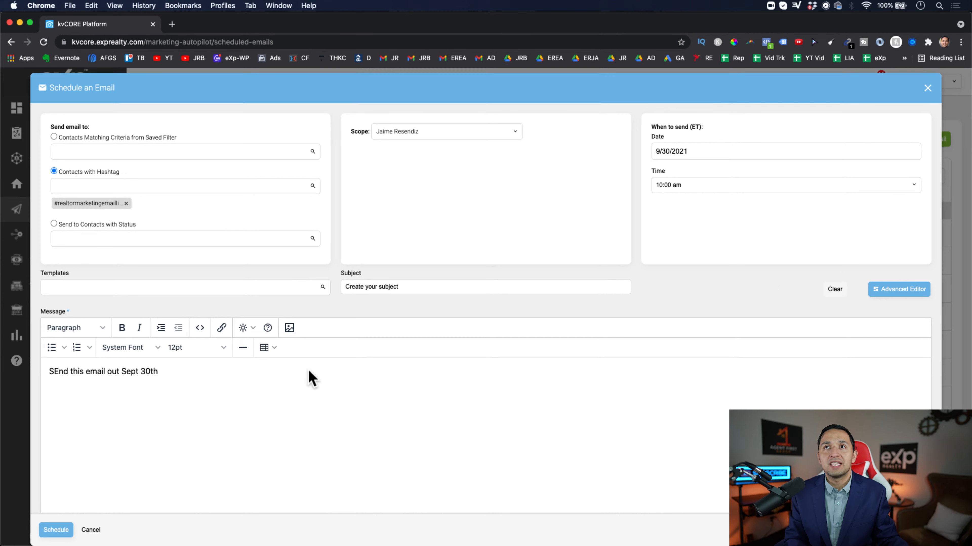
{"action": "left_click", "coordinate": [252, 328]}
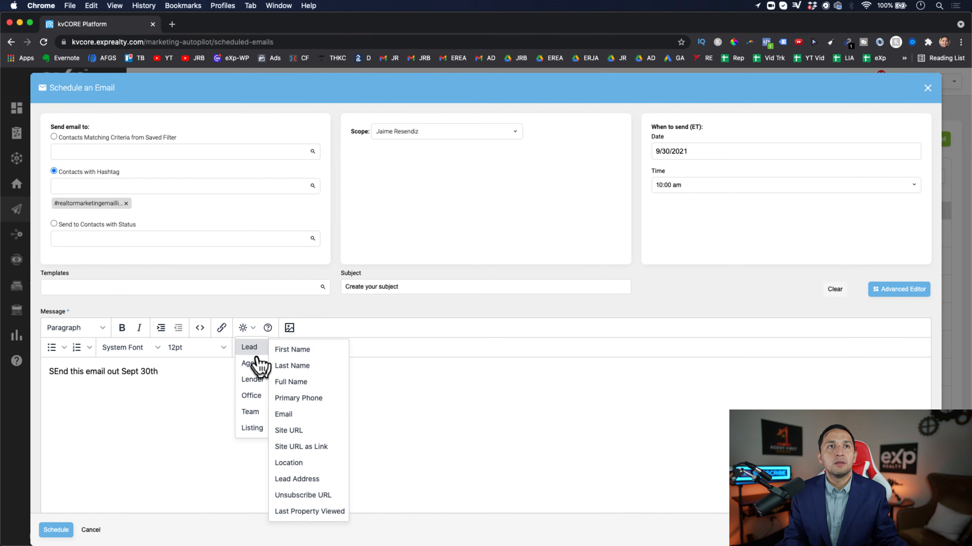
{"action": "mouse_move", "coordinate": [258, 363]}
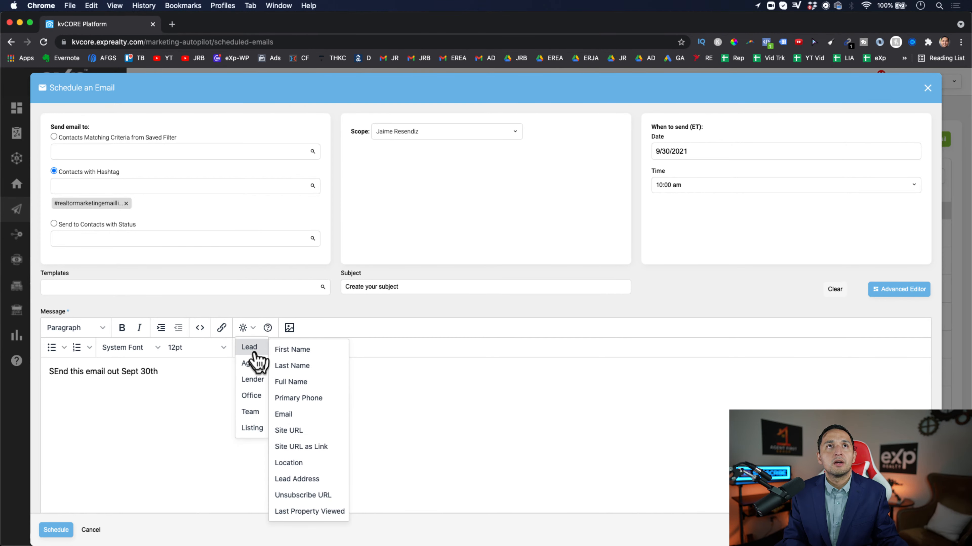
{"action": "left_click", "coordinate": [278, 348]}
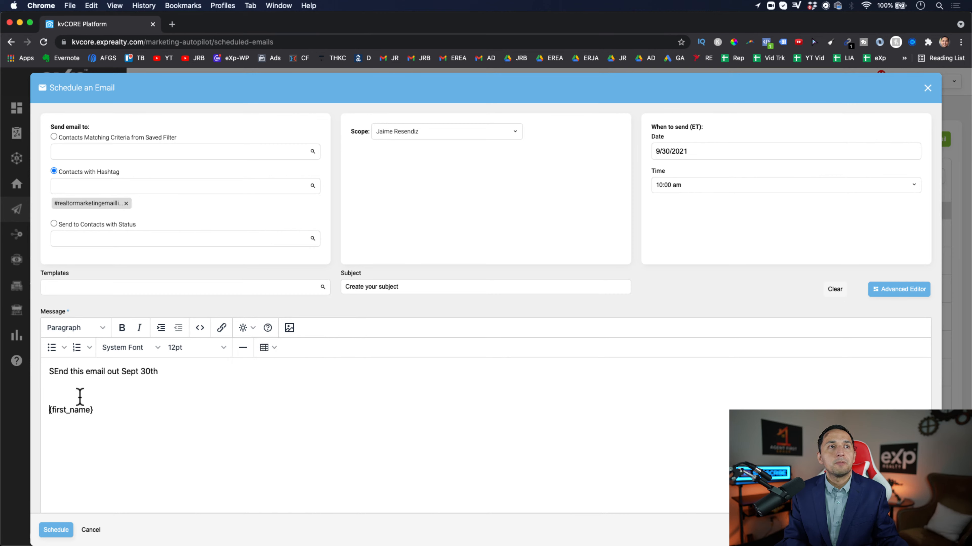
{"action": "scroll", "coordinate": [82, 396], "scroll_direction": "down", "scroll_amount": 3}
{"action": "scroll", "coordinate": [83, 403], "scroll_direction": "up", "scroll_amount": 2}
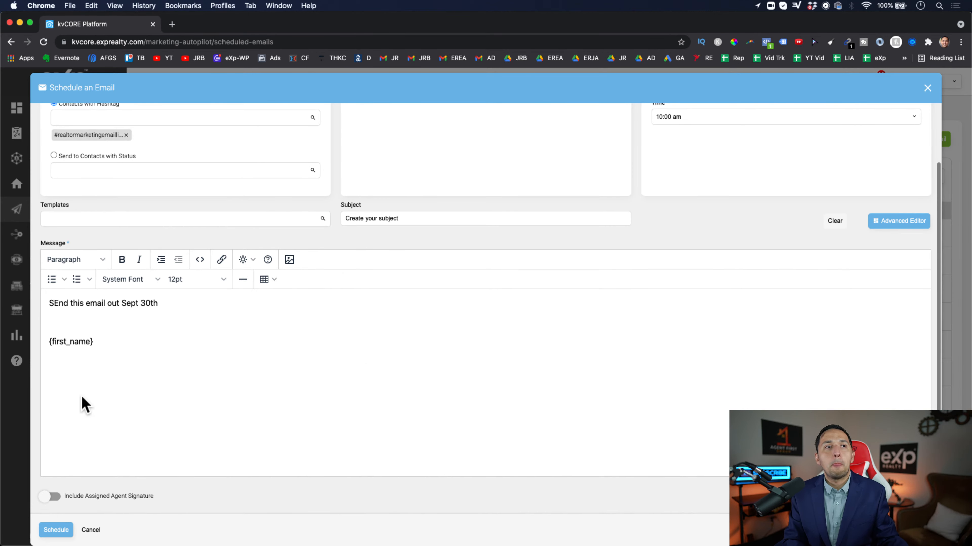
{"action": "scroll", "coordinate": [82, 400], "scroll_direction": "up", "scroll_amount": 1}
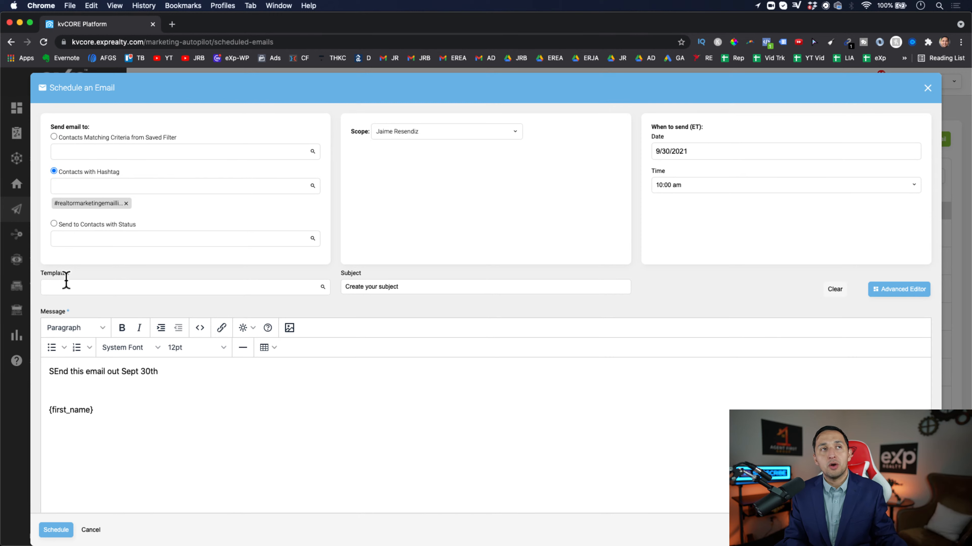